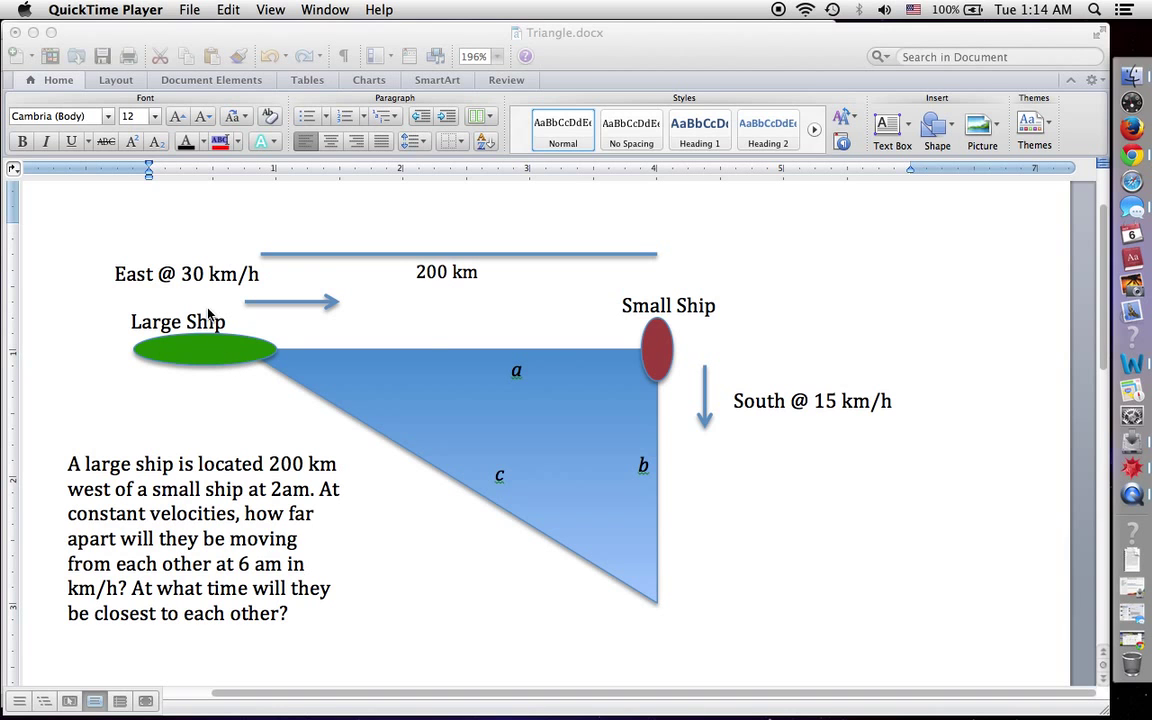
Examine the ship problem's wording and its triangle diagram, including both ships, their speeds and directions, and the 200 km separation
click(533, 22)
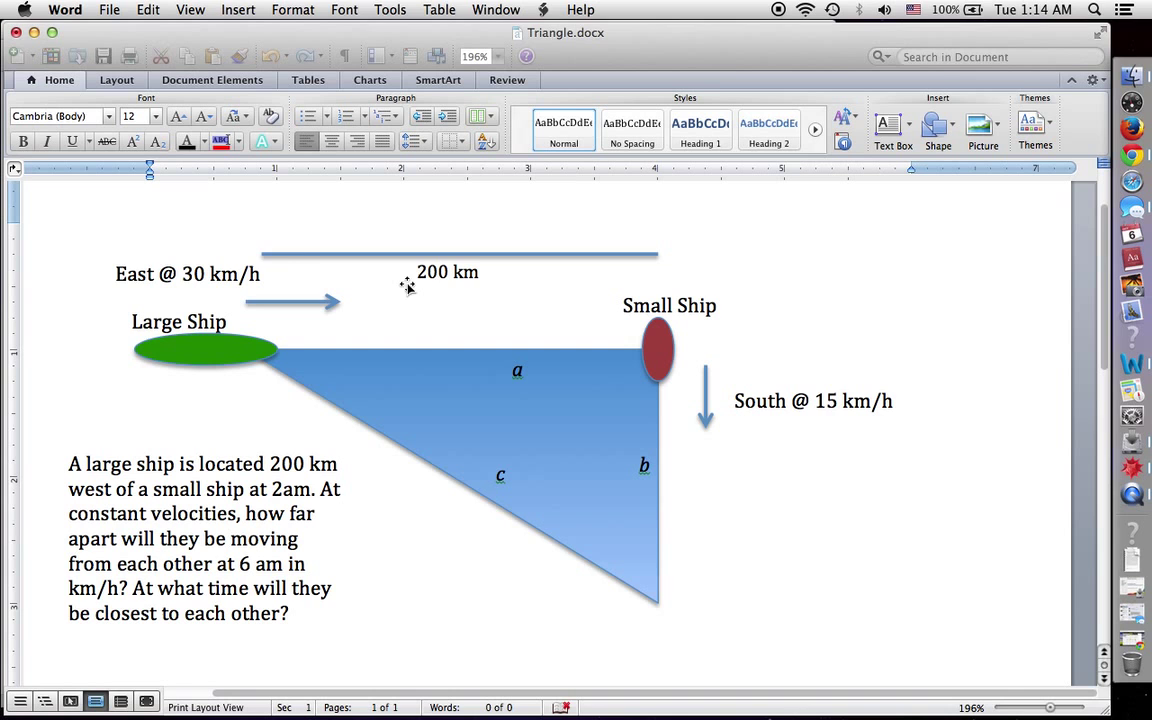
click(258, 230)
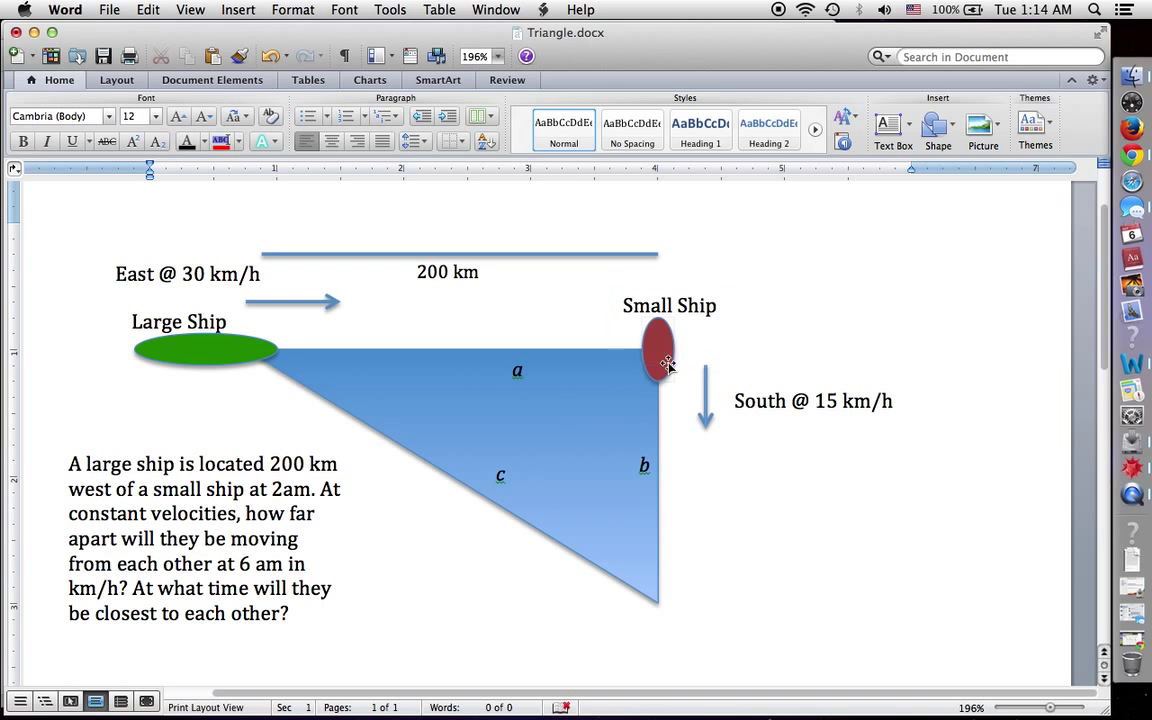
mouse_move(667, 366)
mouse_down()
mouse_move(655, 425)
mouse_move(660, 612)
mouse_move(658, 360)
mouse_move(660, 377)
mouse_up()
click(213, 352)
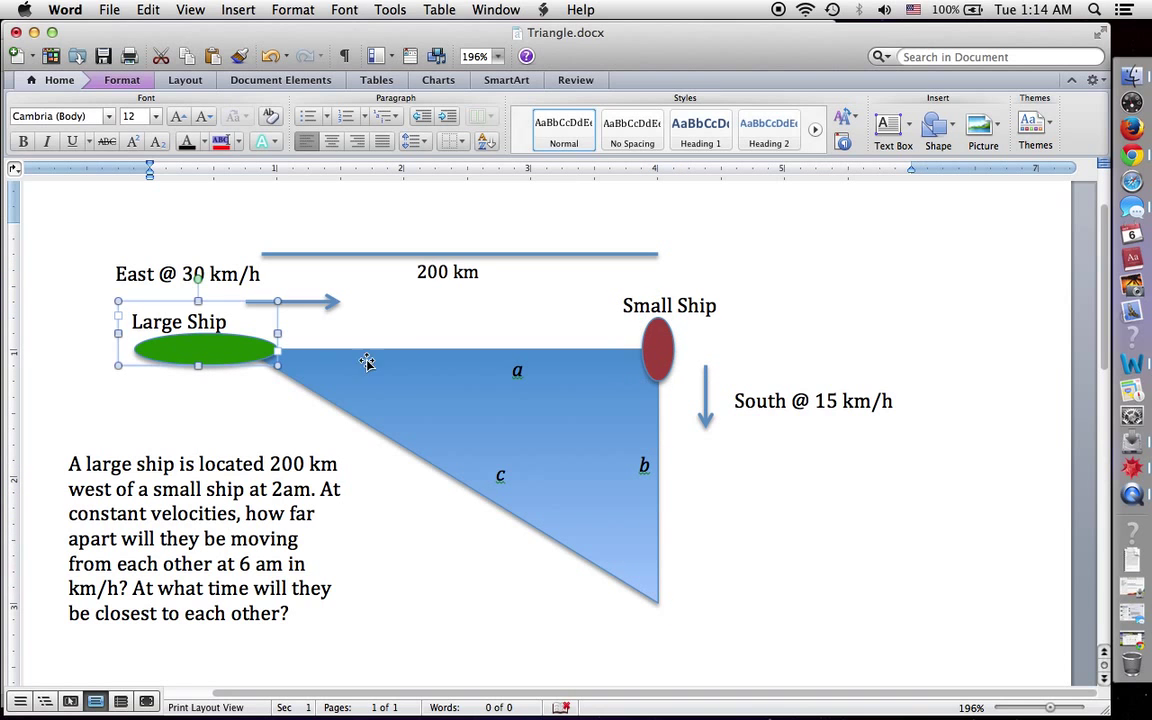
click(667, 355)
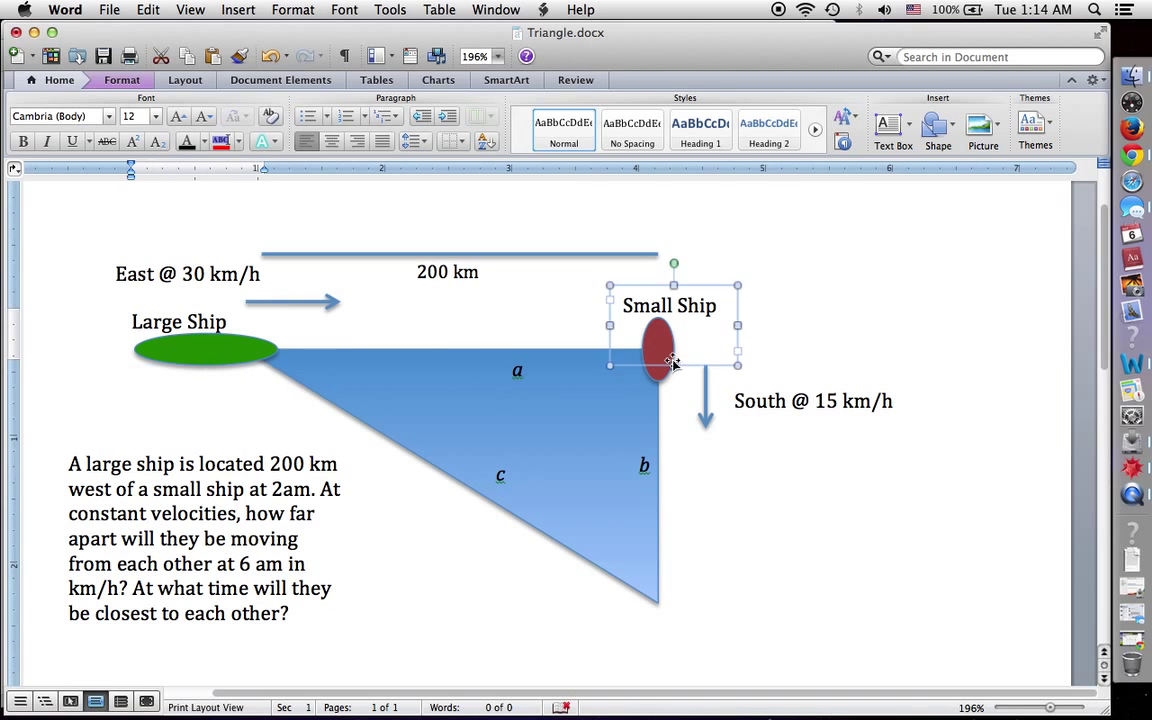
click(664, 366)
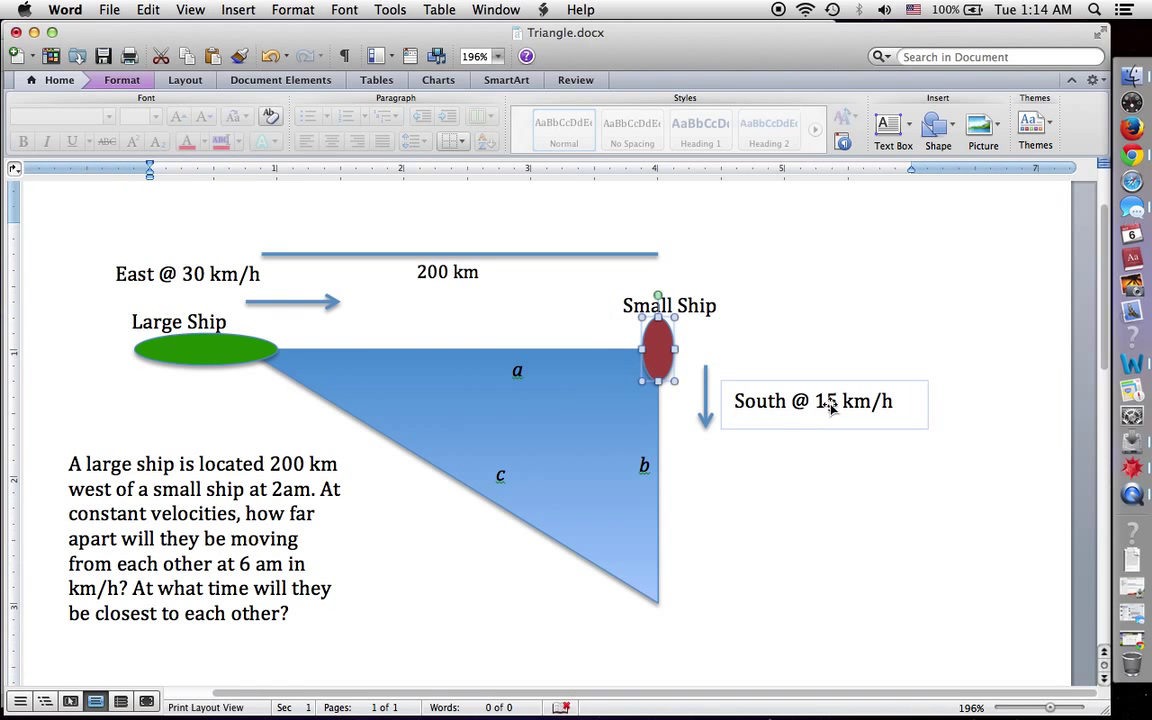
click(760, 465)
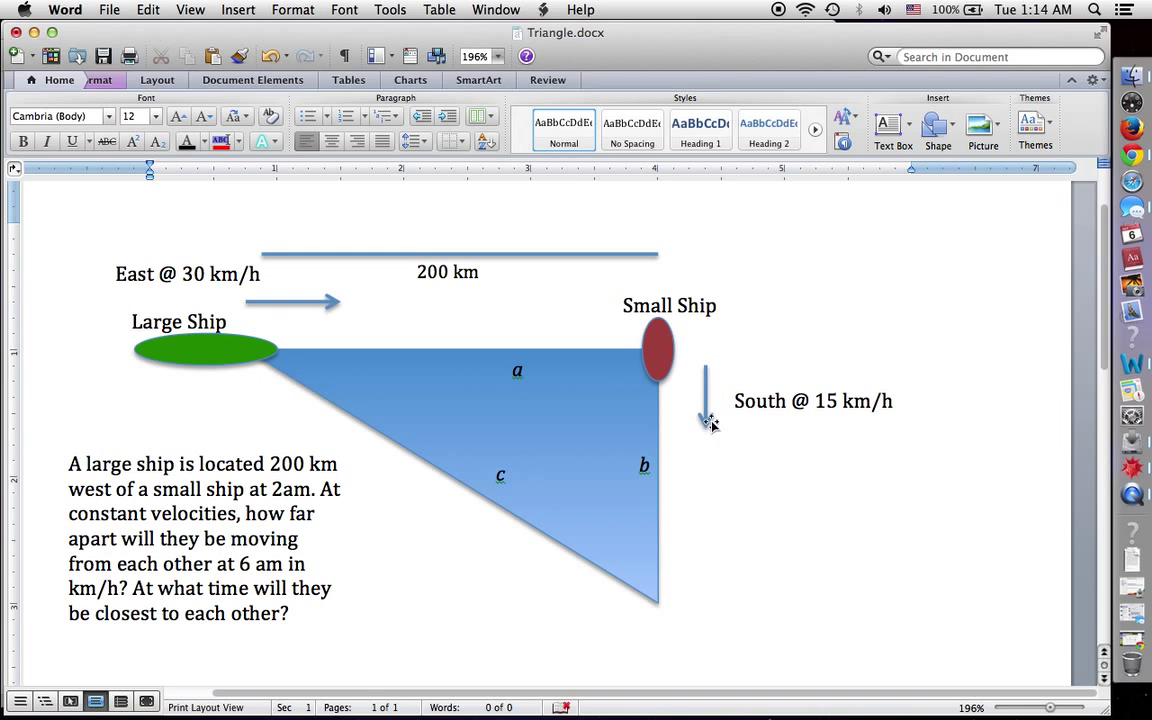
scroll(401, 430, down, 1)
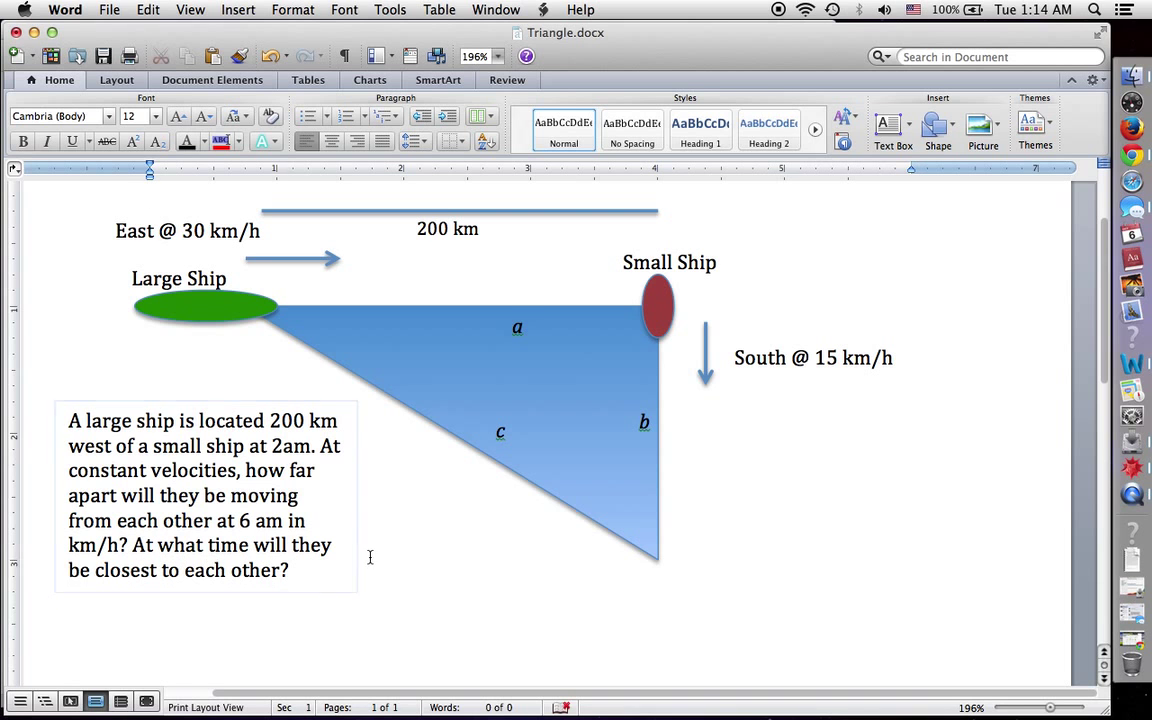
scroll(354, 509, up, 3)
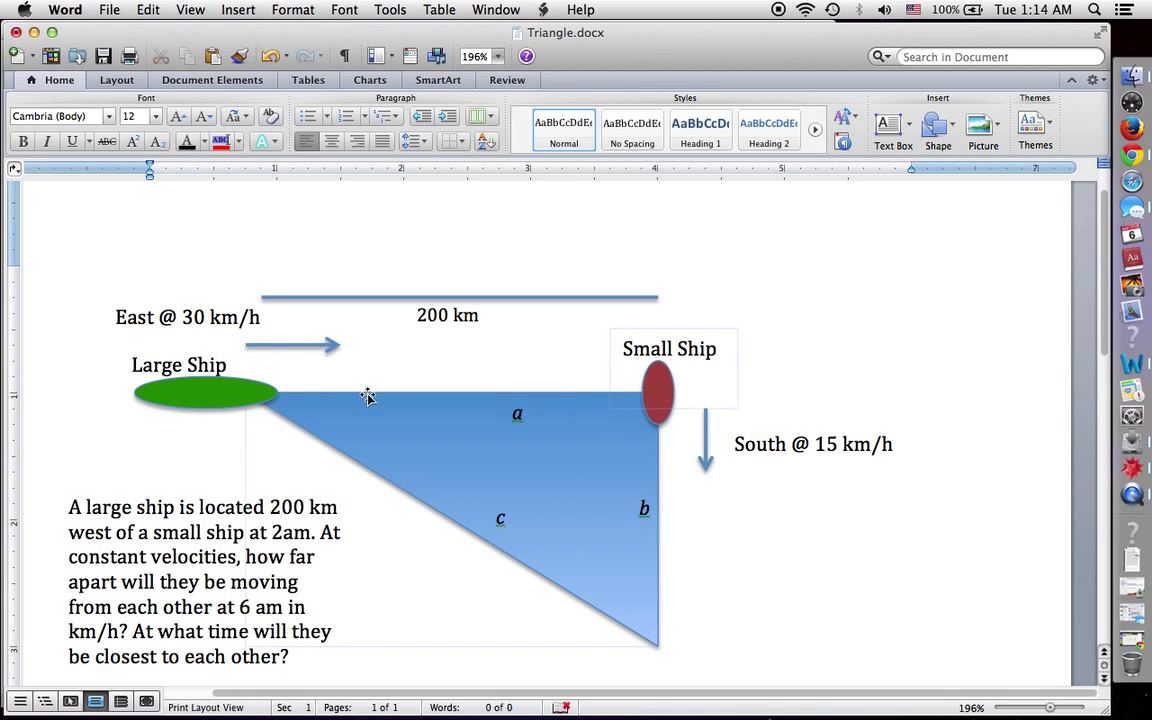
Move the red small-ship ellipse down along side b to the triangle's lower vertex
click(660, 408)
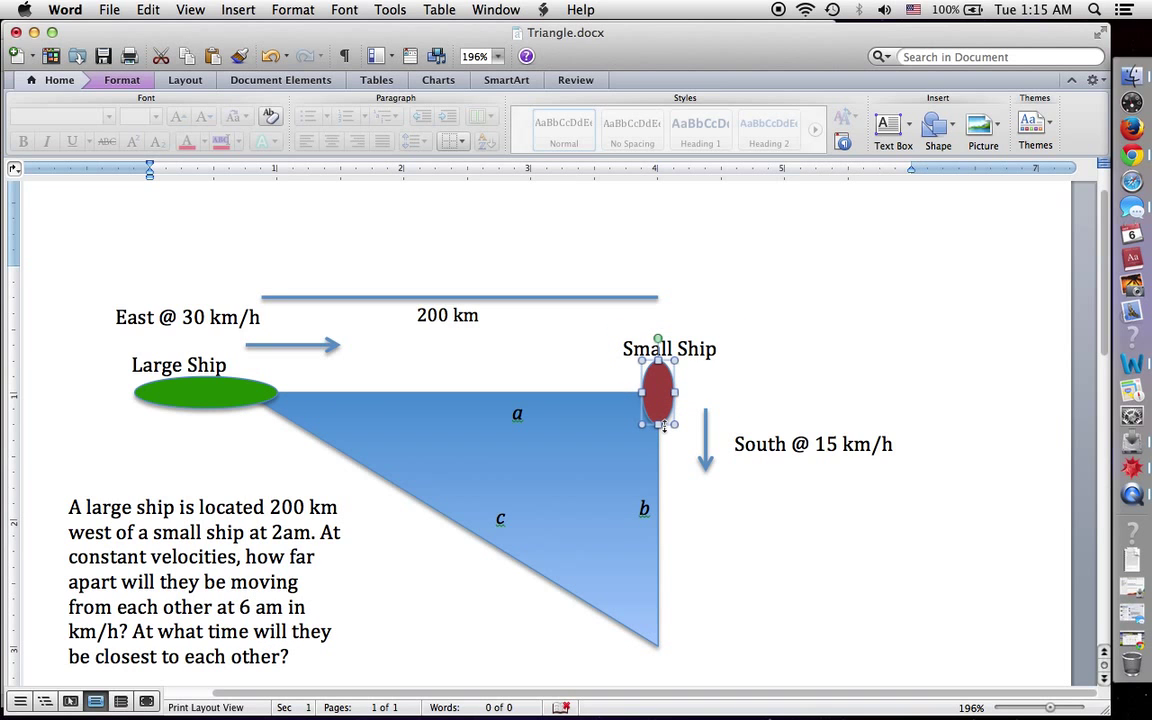
key(Down)
key(Down)
key(Down)
key(Down)
key(Down)
key(Down)
key(Down)
key(Down)
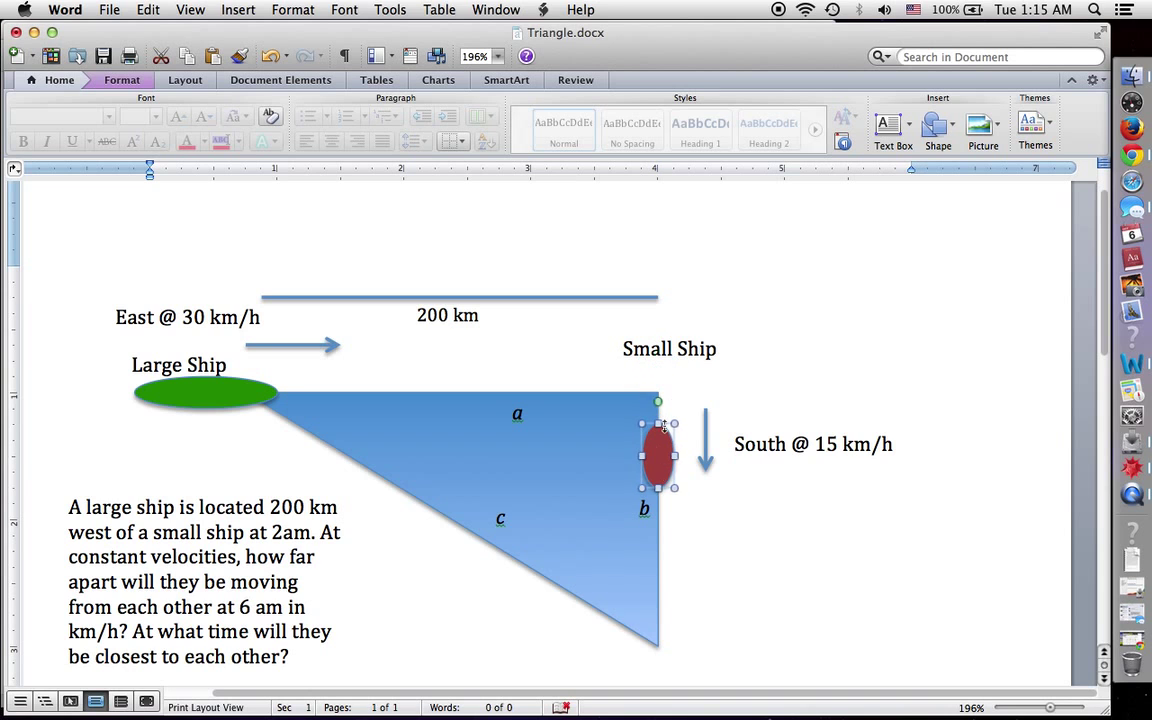
key(Down)
key(Down)
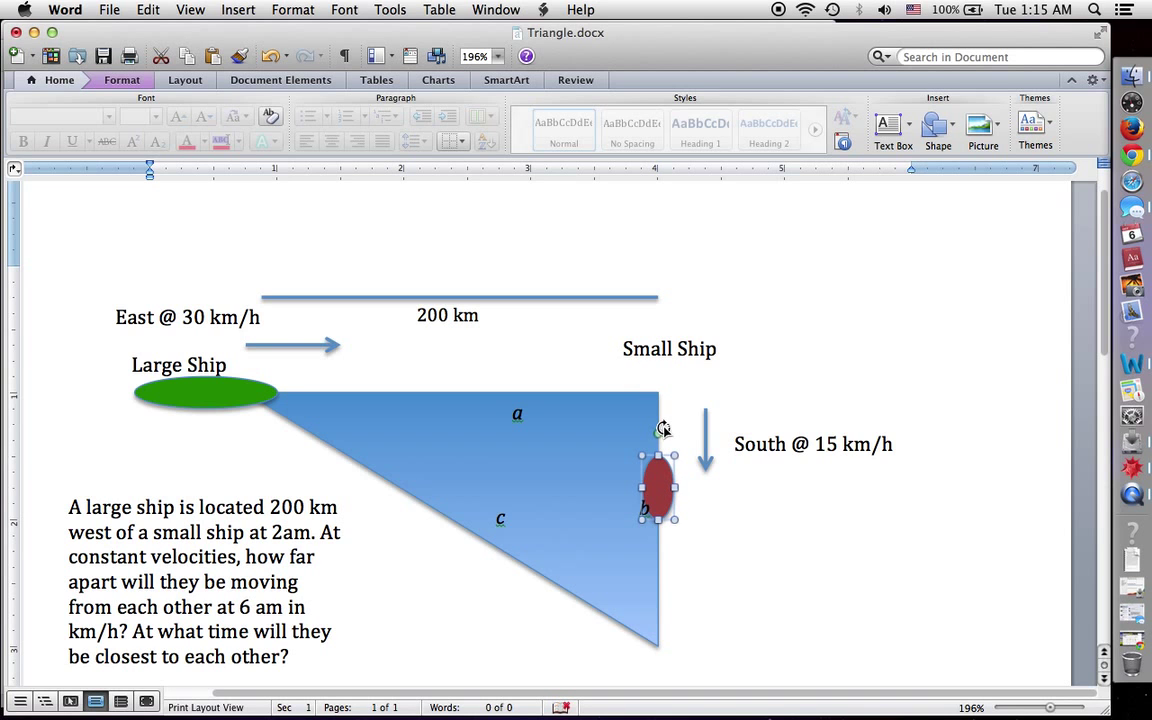
key(Down)
key(Down)
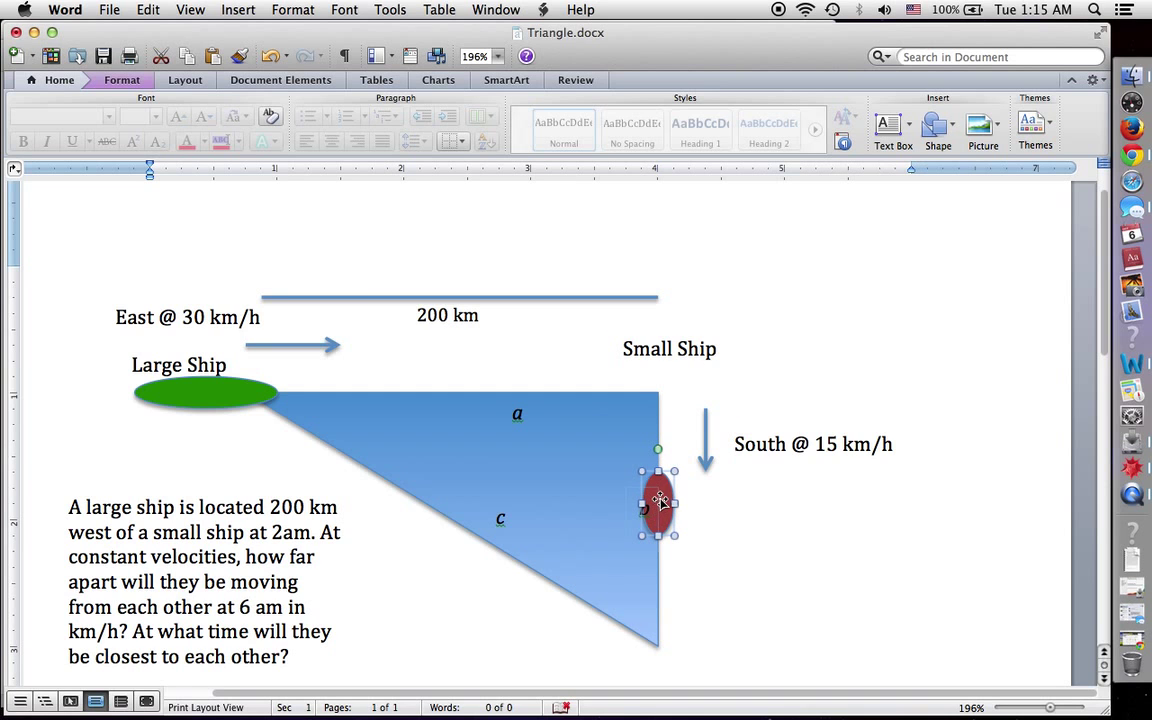
key(Down)
key(Down)
key(Down)
key(Down)
key(Down)
key(Down)
key(Down)
key(Down)
key(Down)
key(Down)
key(Down)
key(Down)
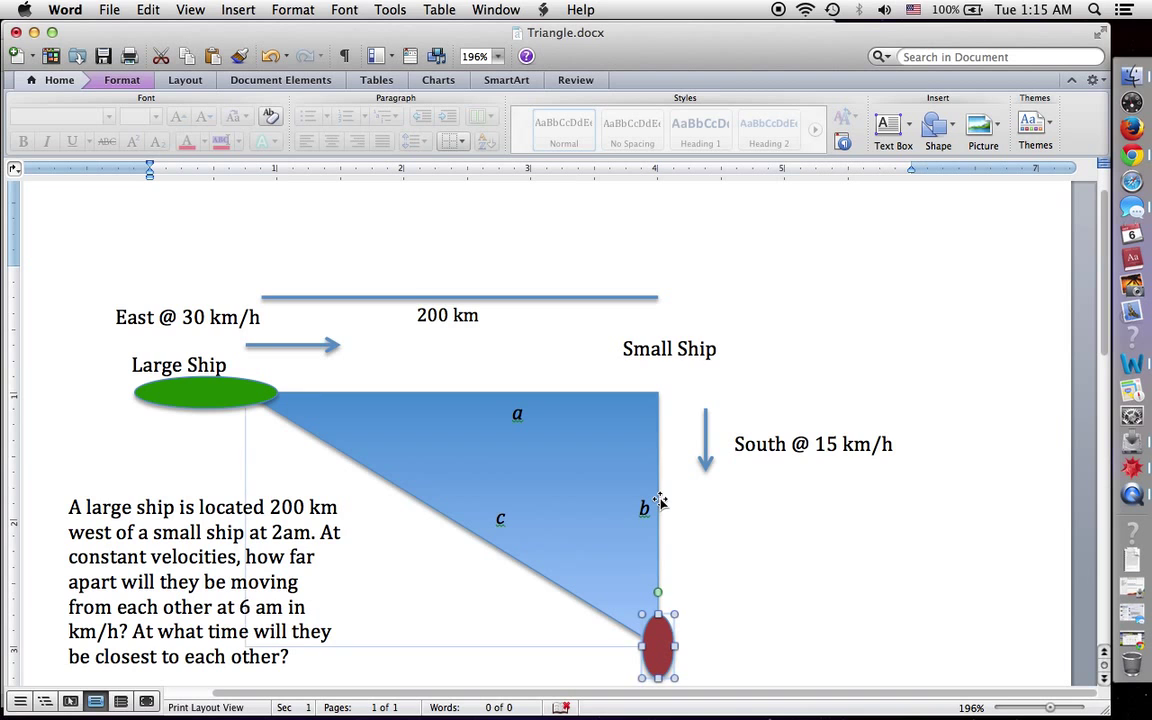
scroll(700, 520, down, 3)
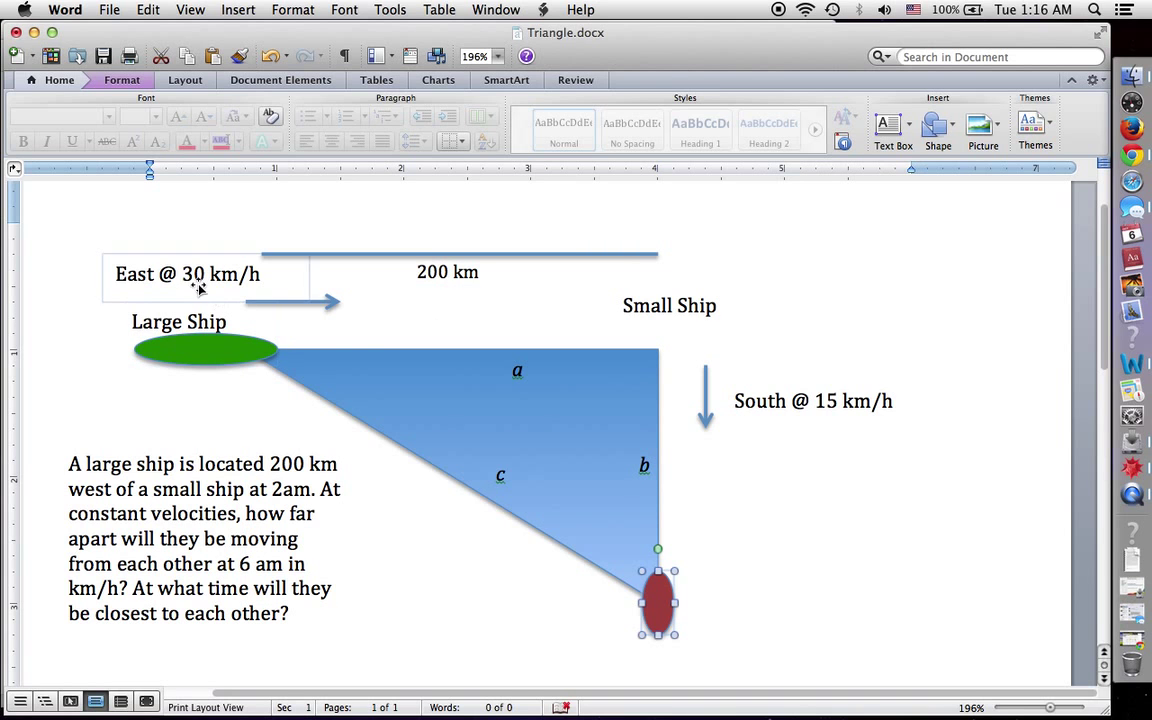
Switch to Mathematica and enter the expression 200 - 30 t in the empty notebook
click(1132, 470)
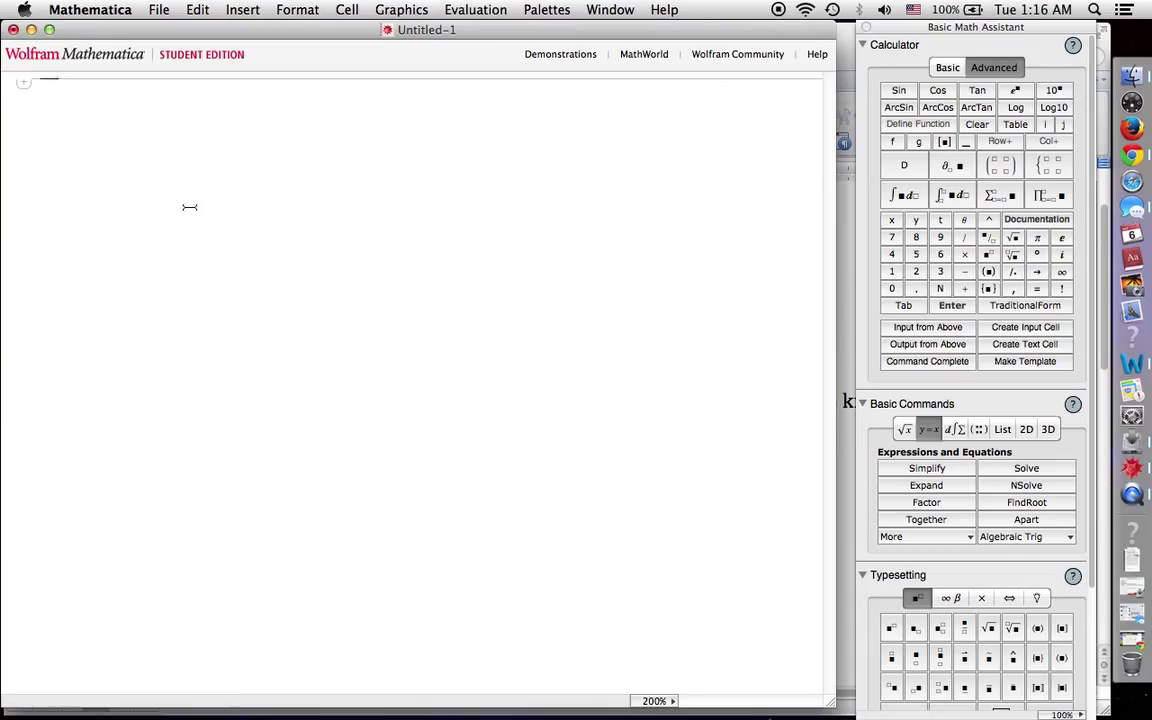
text(30)
key(BackSpace)
key(BackSpace)
text(200 - 30 t)
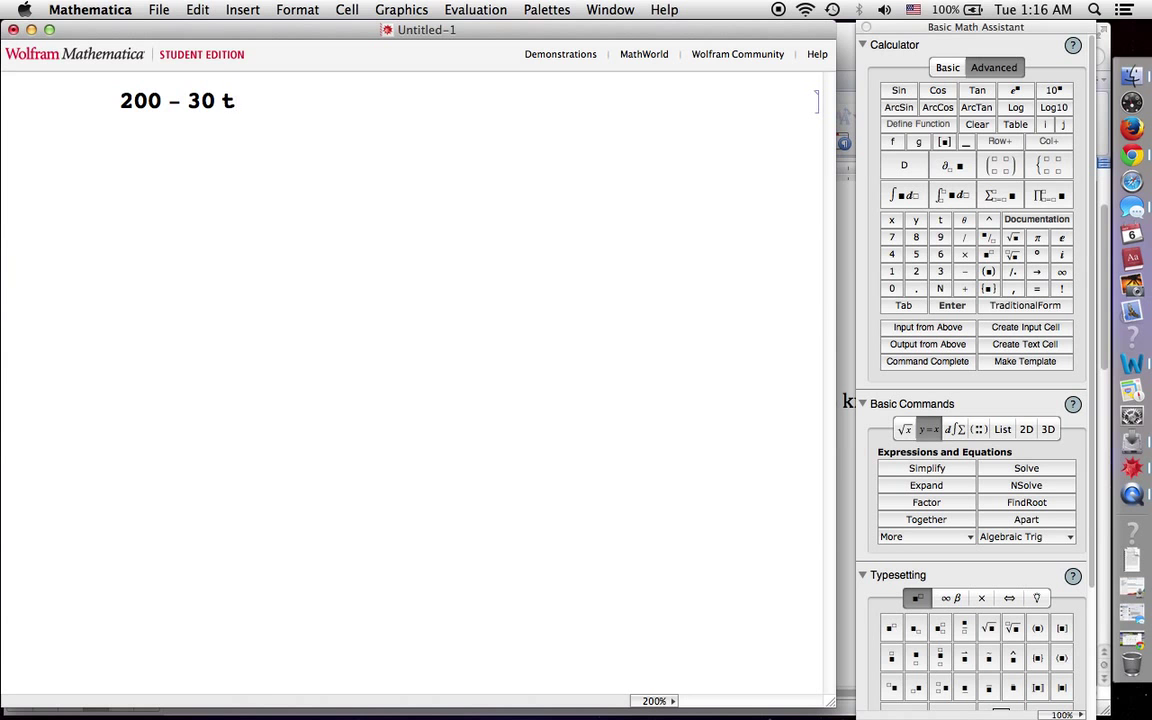
Switch back to Word and move the red small-ship ellipse up side b to the triangle's right-angle corner
click(918, 365)
key(super+Tab)
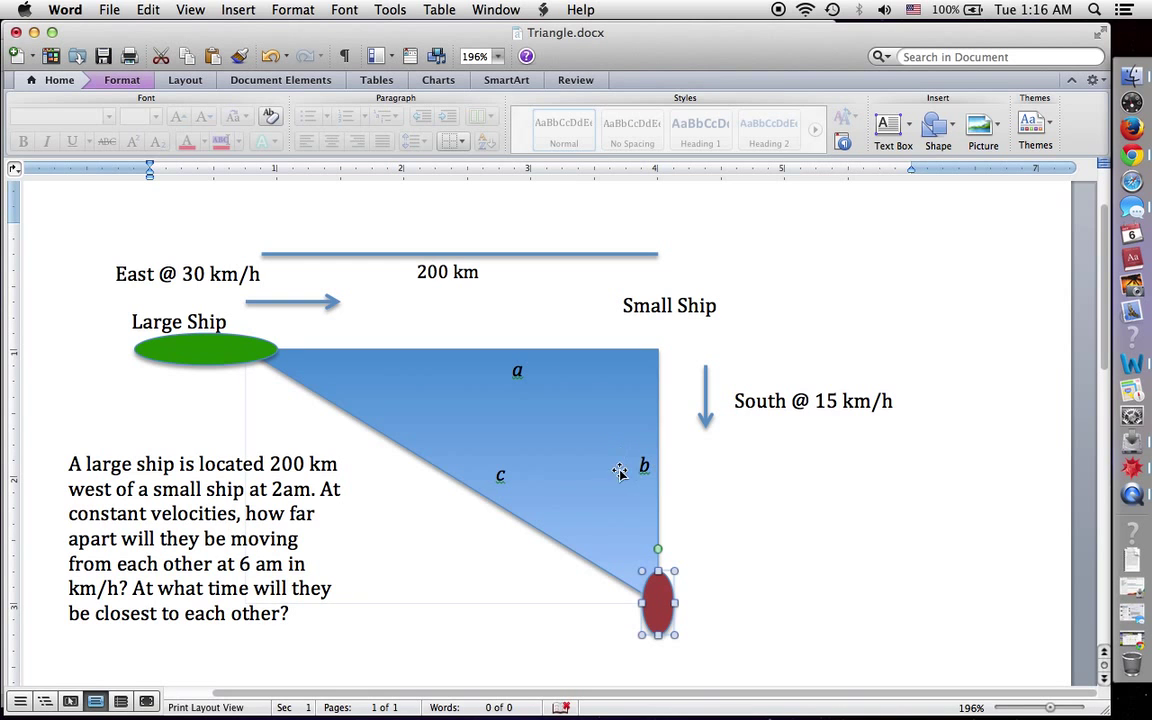
key(Up)
key(Up)
key(Up)
key(Up)
key(Up)
key(Up)
key(Up)
key(Up)
key(Up)
key(Up)
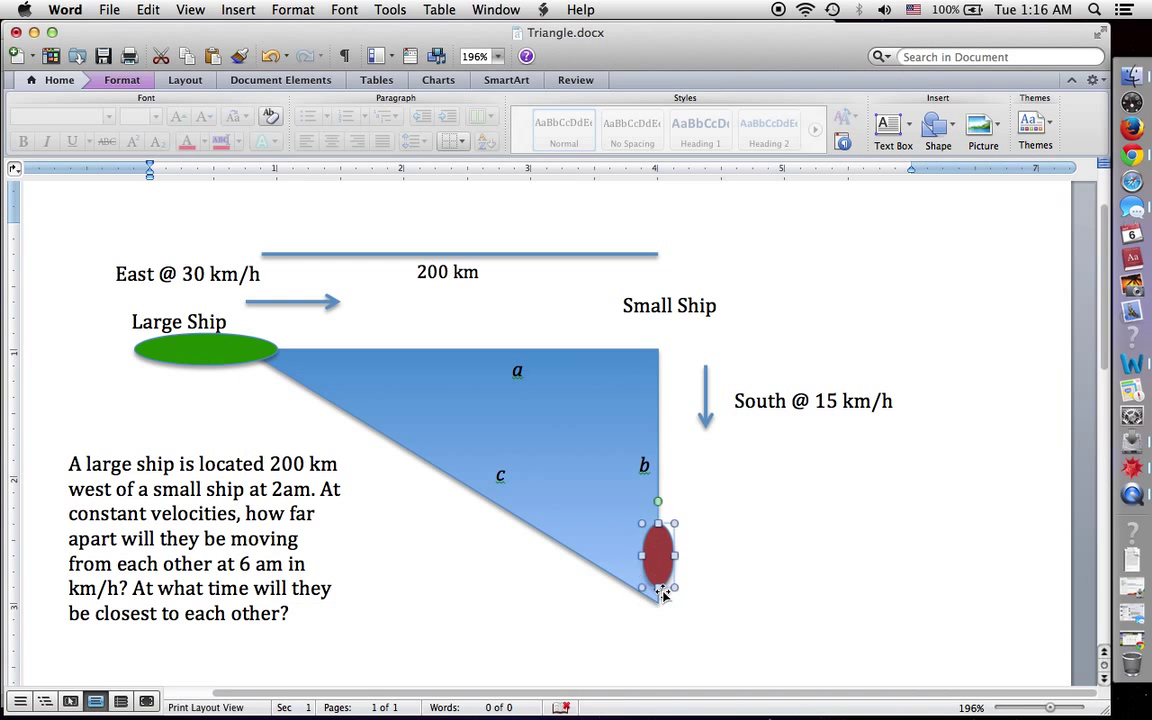
key(Up)
key(Up)
key(Up)
key(Up)
key(Up)
key(Up)
key(Up)
key(Up)
key(Up)
key(Up)
key(Up)
key(Up)
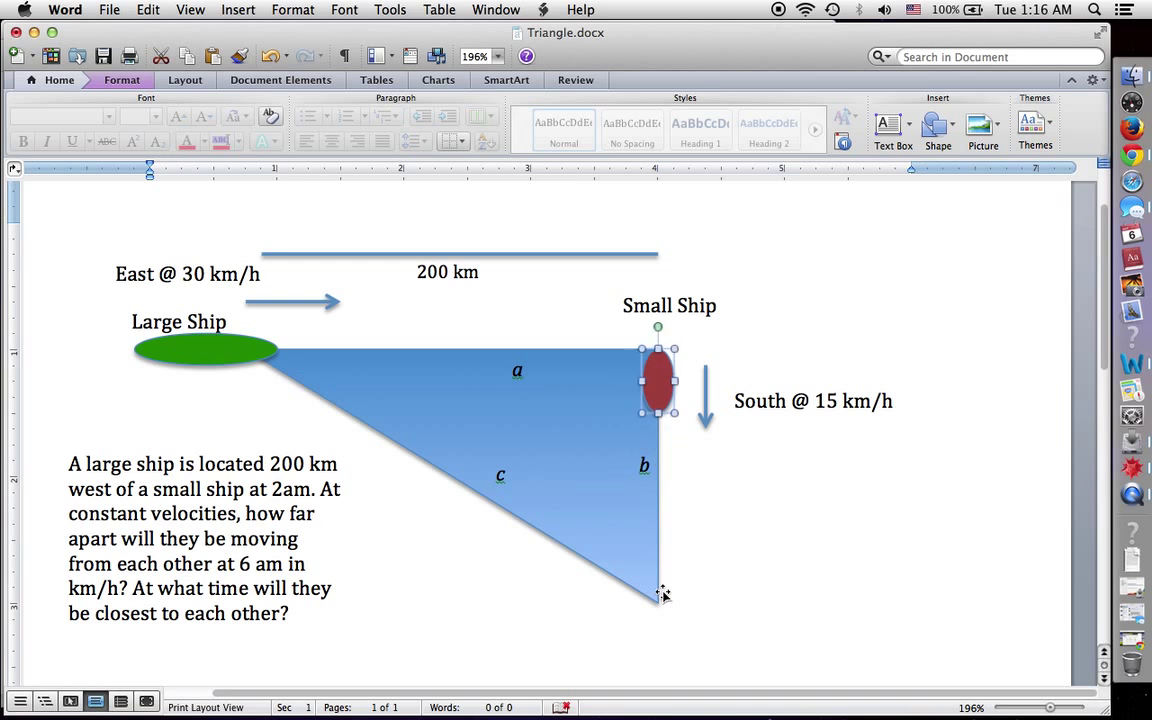
Move the red small-ship ellipse down along side b to just below the b label
key(Down)
key(Down)
key(Down)
key(Down)
key(Down)
key(Down)
key(Down)
key(Down)
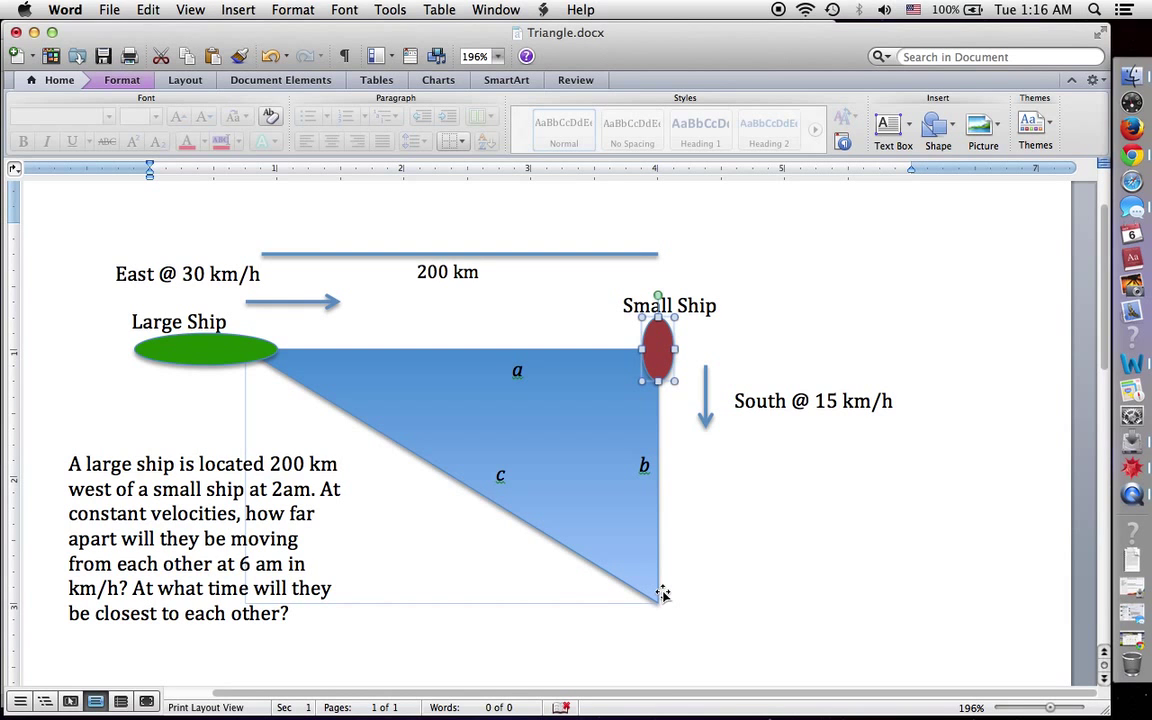
key(Down)
key(Down)
key(Down)
key(Down)
key(Down)
key(Down)
key(Down)
key(Down)
key(Down)
key(Down)
key(Down)
key(Down)
key(Down)
key(Down)
key(Down)
key(Down)
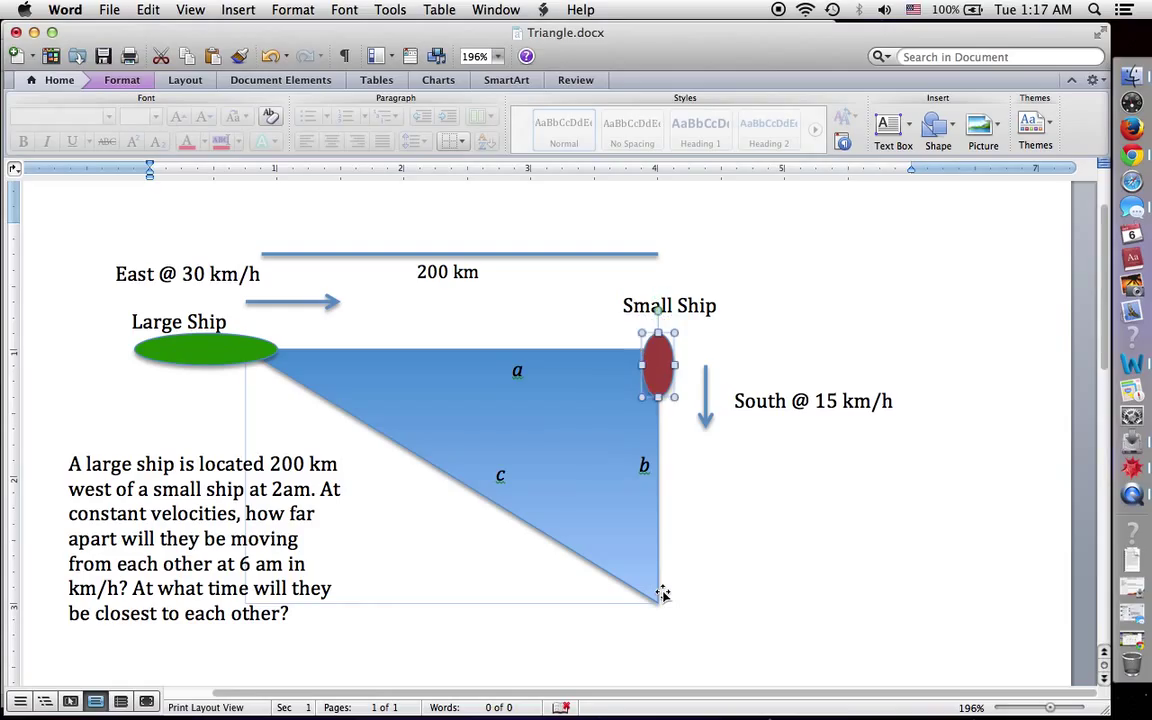
key(Down)
key(Down)
key(Down)
key(Down)
key(Down)
key(Down)
key(Down)
key(Down)
key(Down)
key(Down)
key(Down)
key(Down)
key(Down)
key(Down)
key(Down)
key(Down)
key(Down)
key(Down)
key(Down)
key(Down)
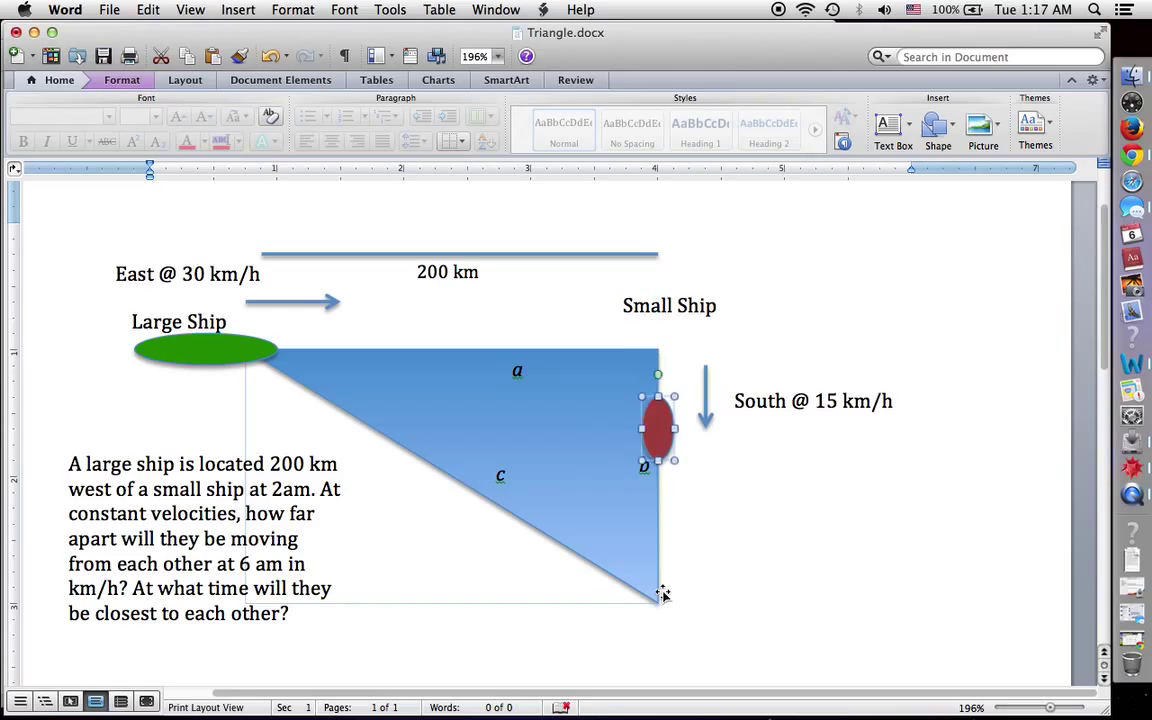
key(Down)
key(Down)
key(Down)
key(Down)
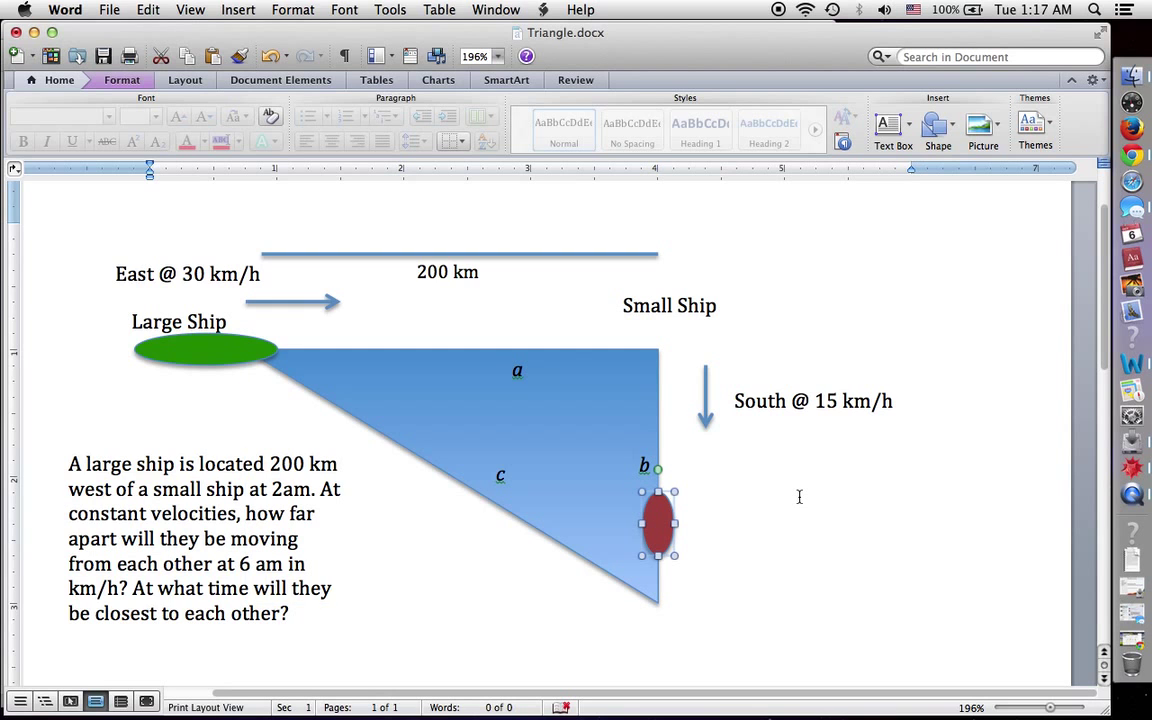
Return the red small-ship ellipse up side b to beneath the Small Ship label
scroll(800, 496, down, 2)
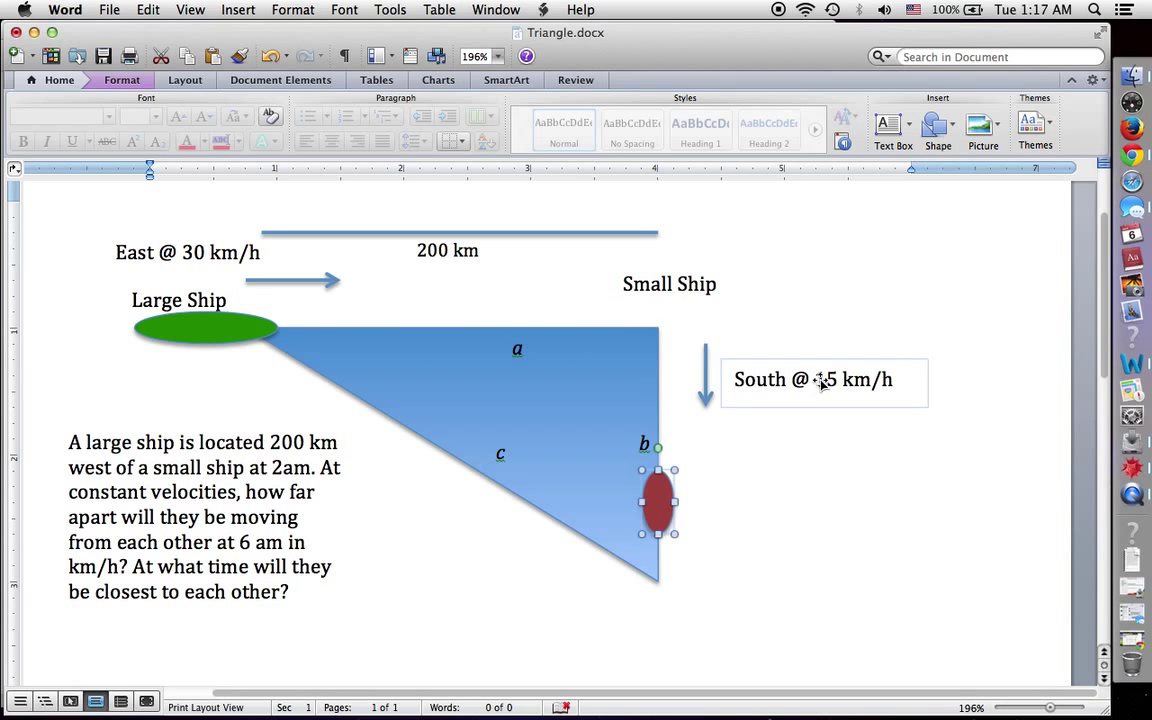
key(Up)
key(Up)
key(Up)
key(Up)
key(Up)
key(Up)
key(Up)
key(Up)
key(Up)
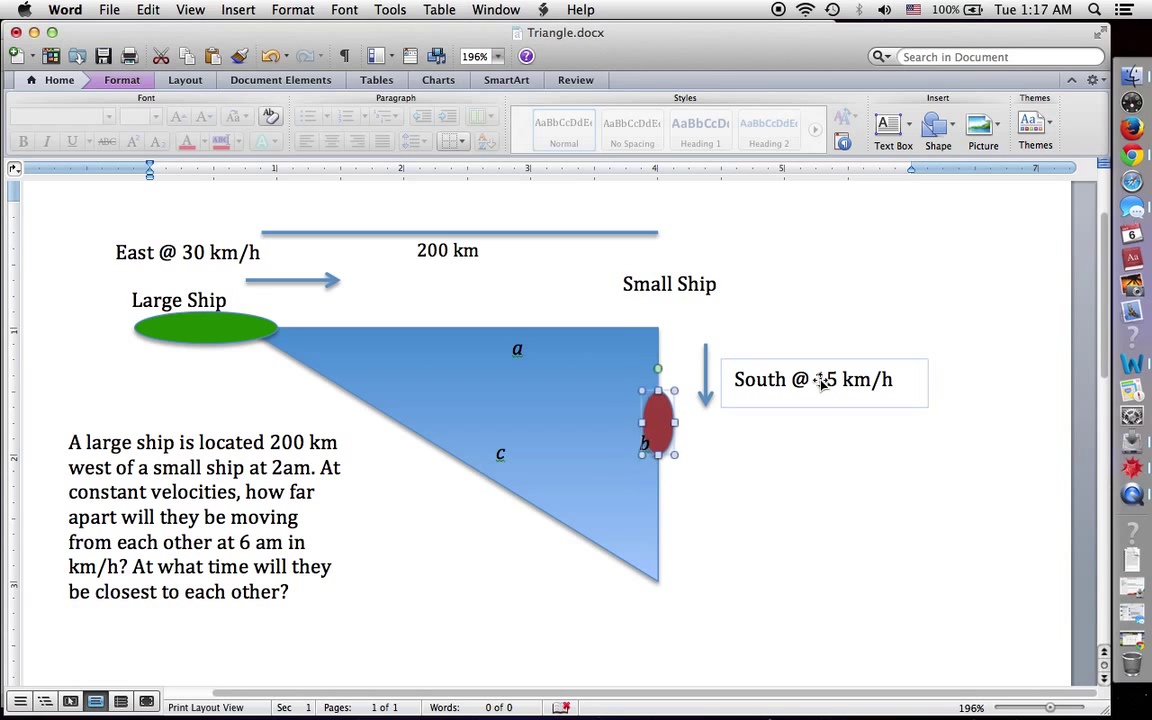
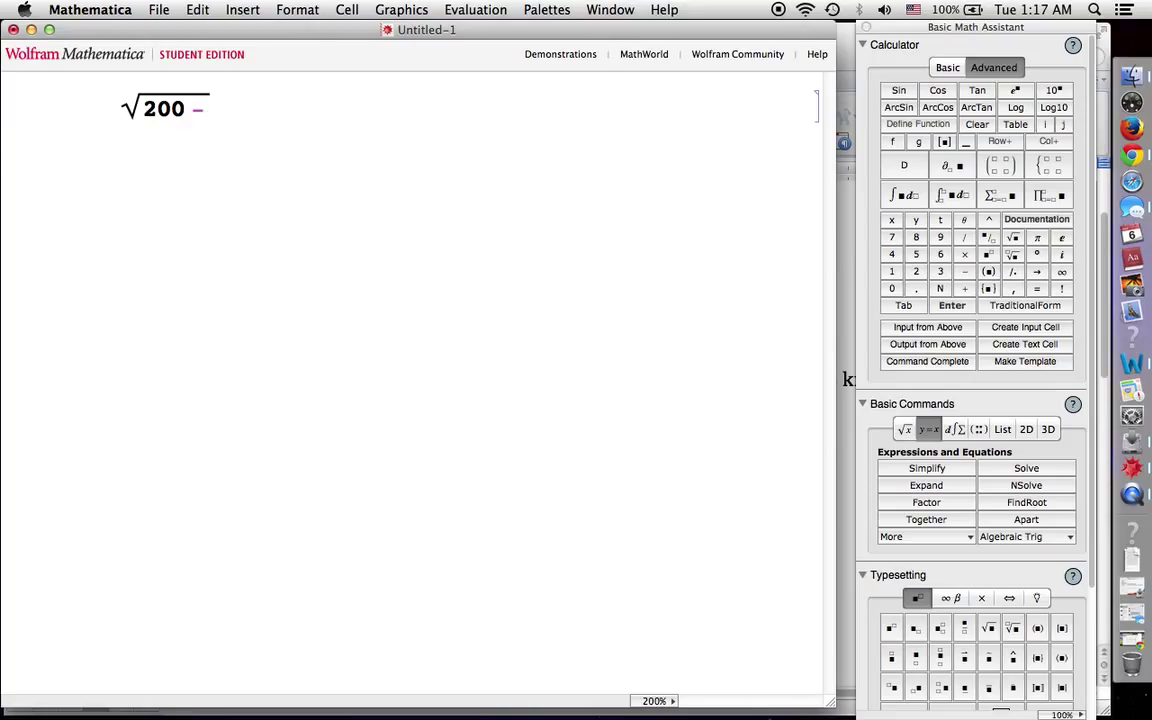
key(super+Tab)
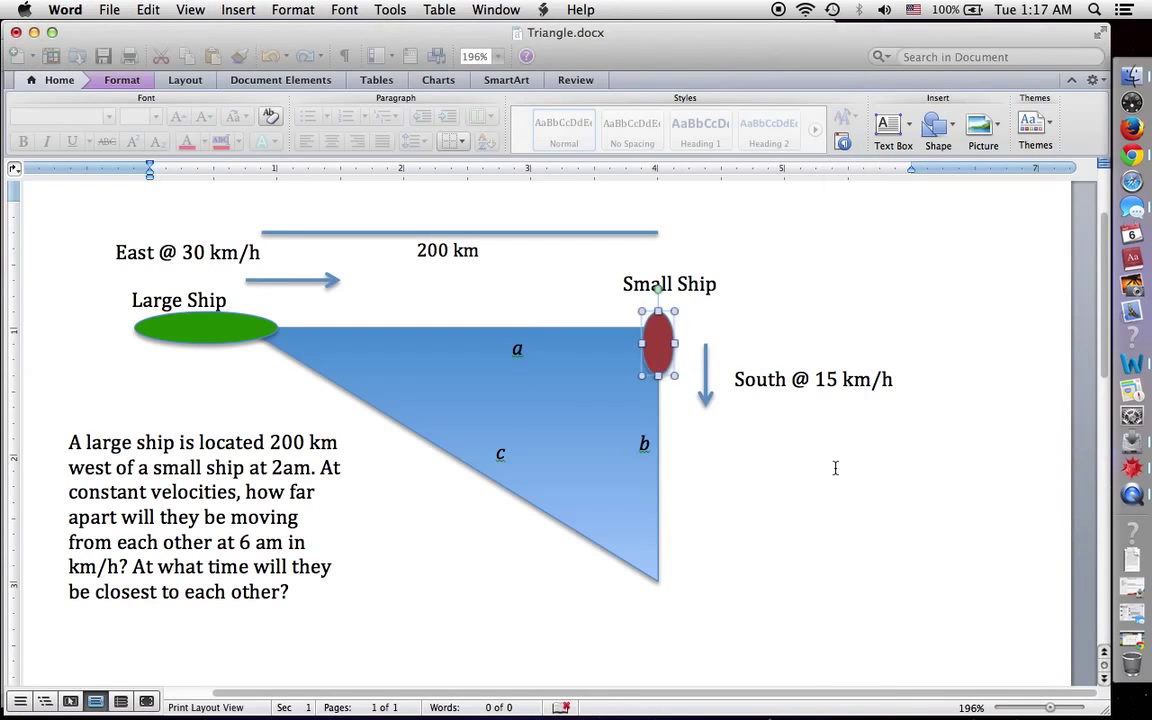
click(1132, 494)
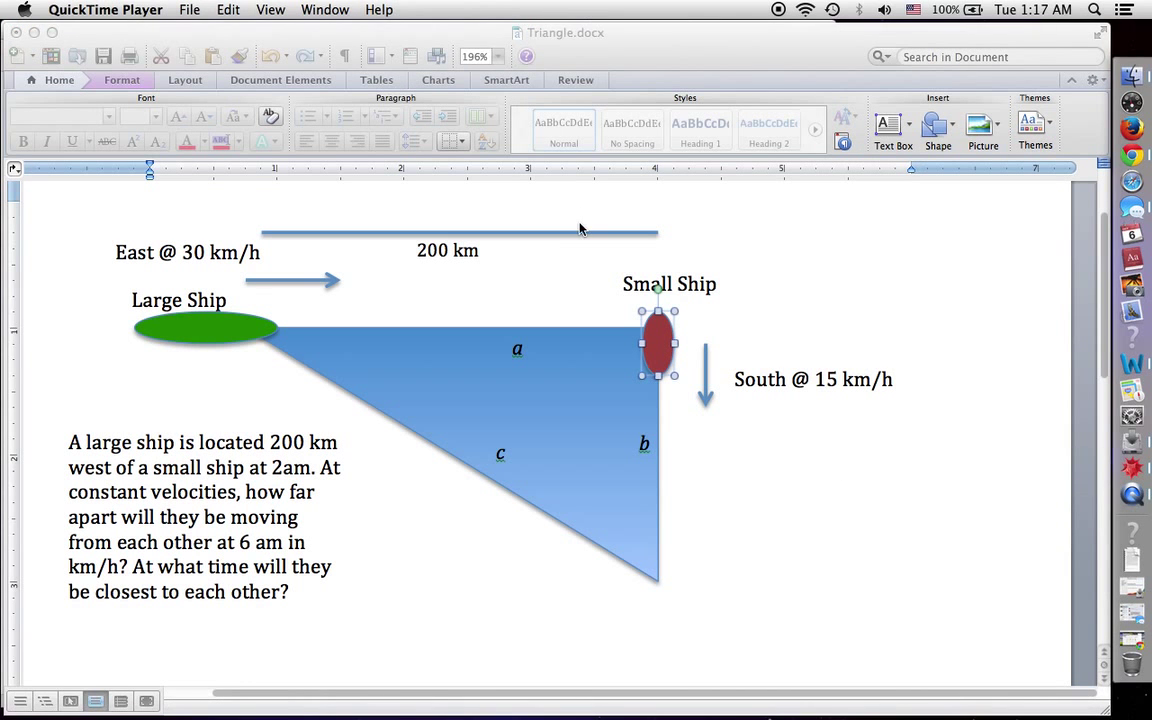
click(1132, 467)
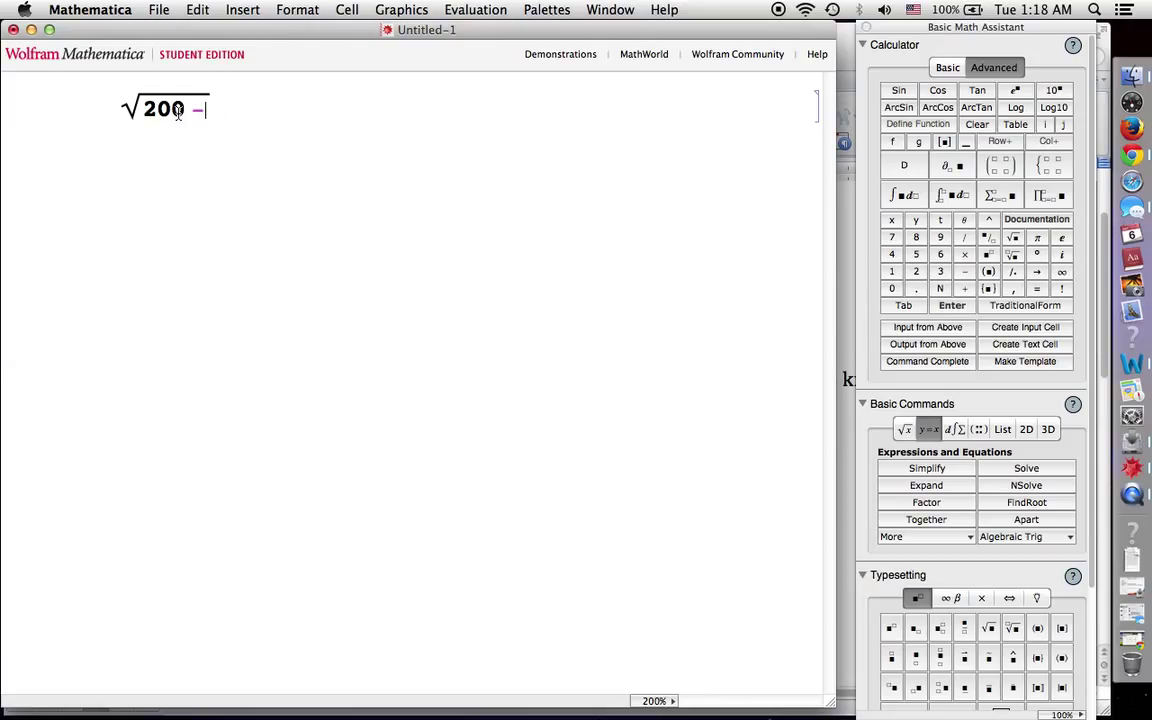
Complete the Mathematica expression under the square root as 200 - 30 t and raise it to the power of 2
text(30 t)
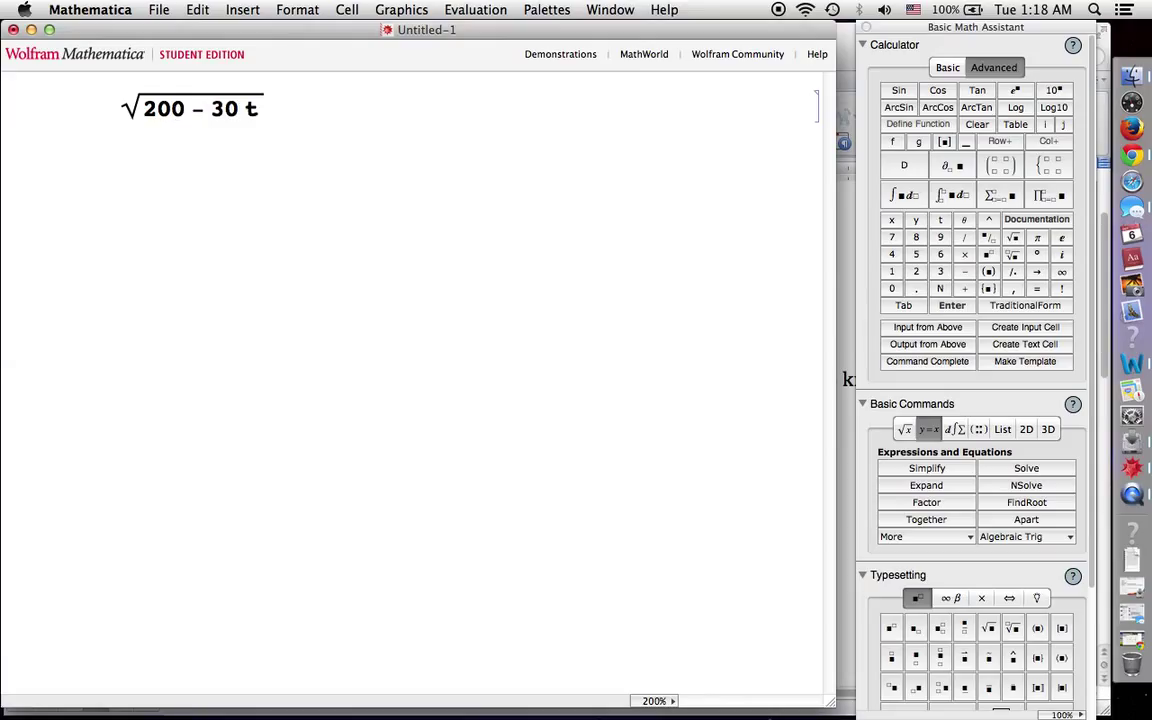
drag(138, 105, 243, 107)
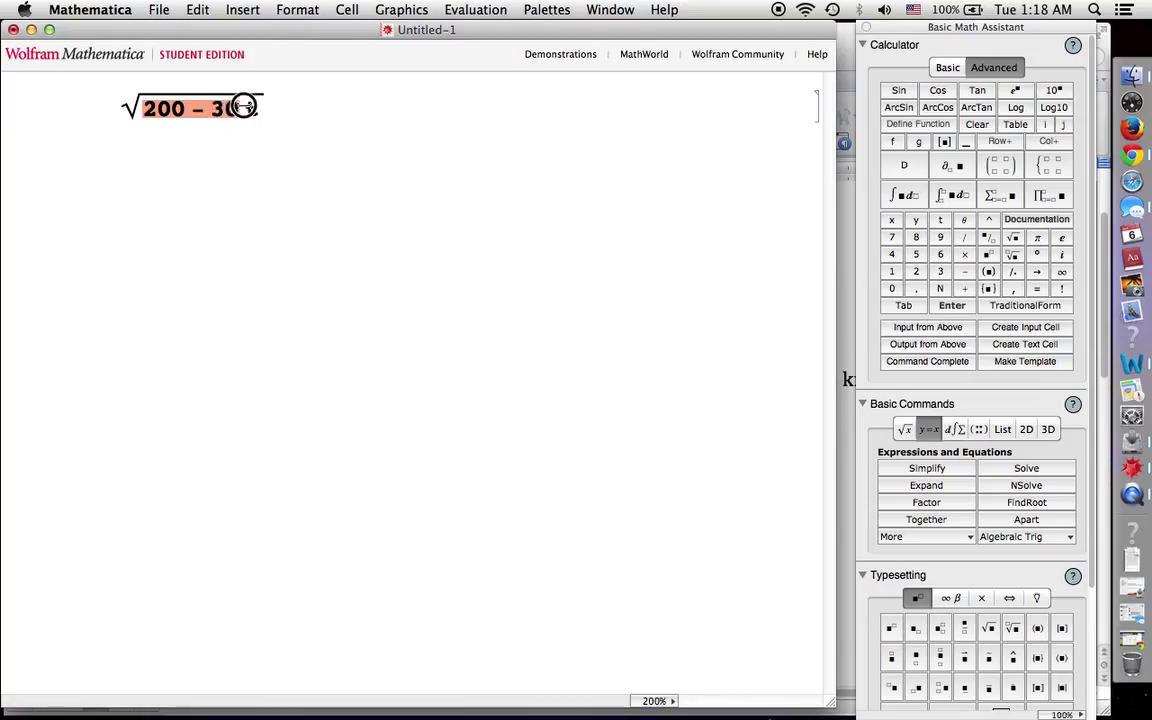
click(990, 256)
text(2)
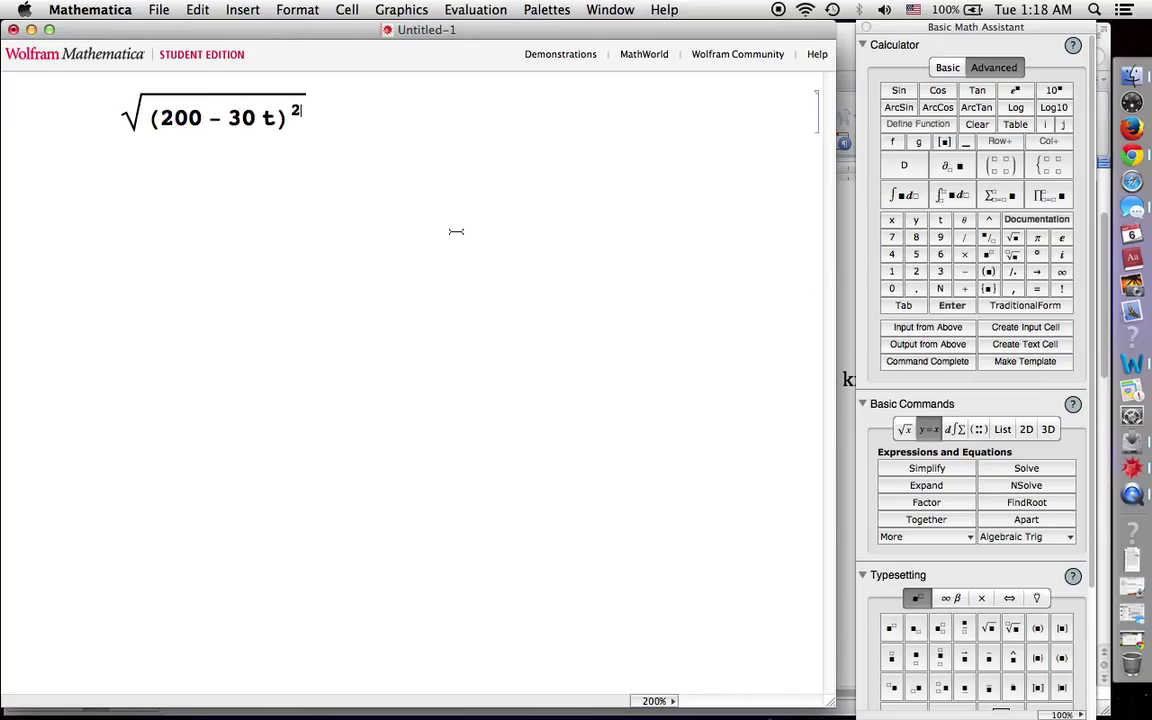
Add the term (15 t) squared to (200 - 30 t) squared under the square root
key(ctrl+space)
text(+ 15 t)
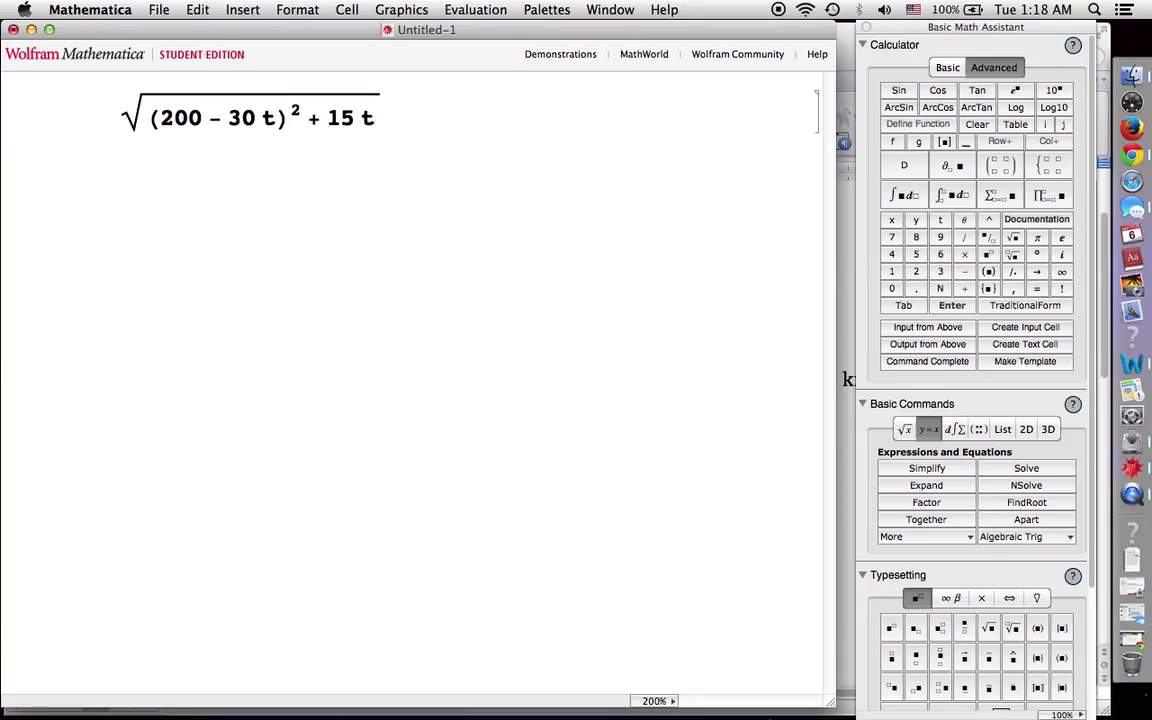
double_click(358, 118)
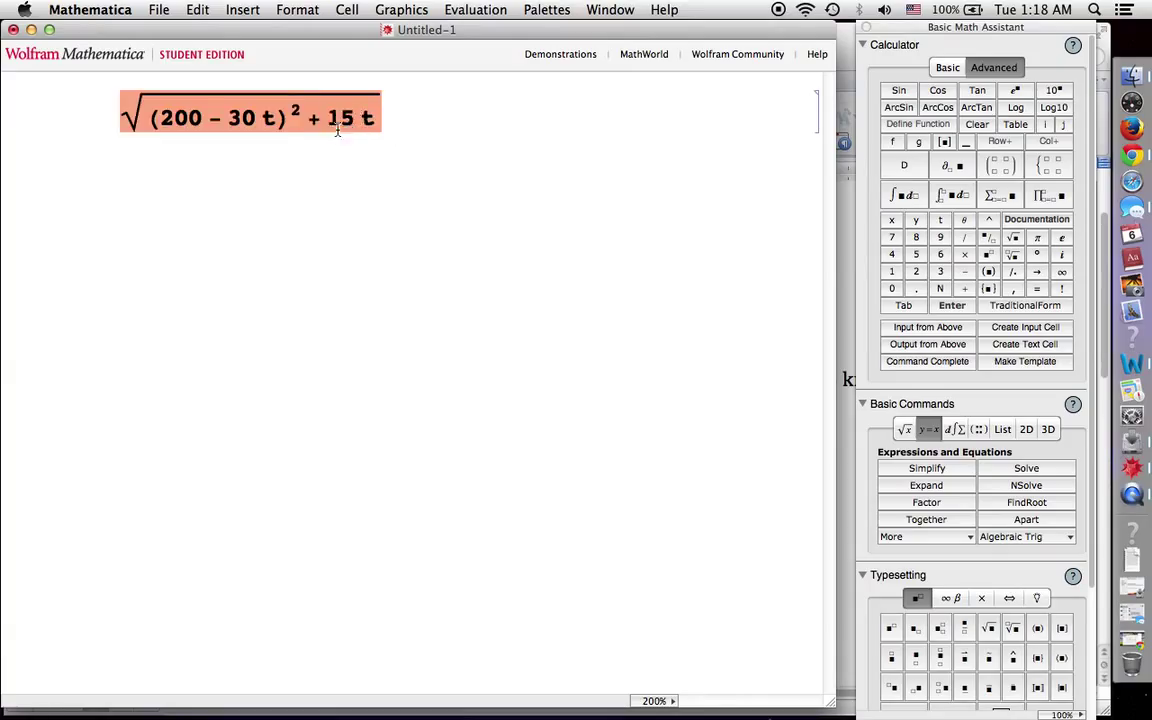
click(335, 120)
drag(335, 120, 378, 120)
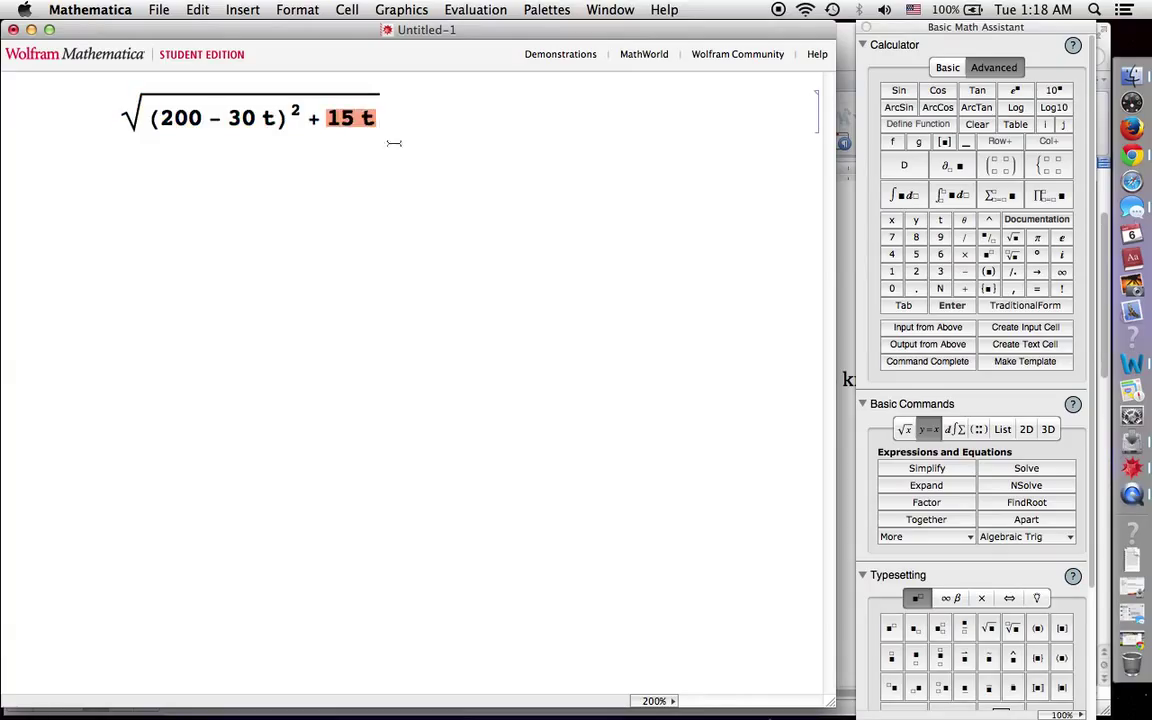
click(990, 256)
text(2)
key(ctrl+space)
key(ctrl+space)
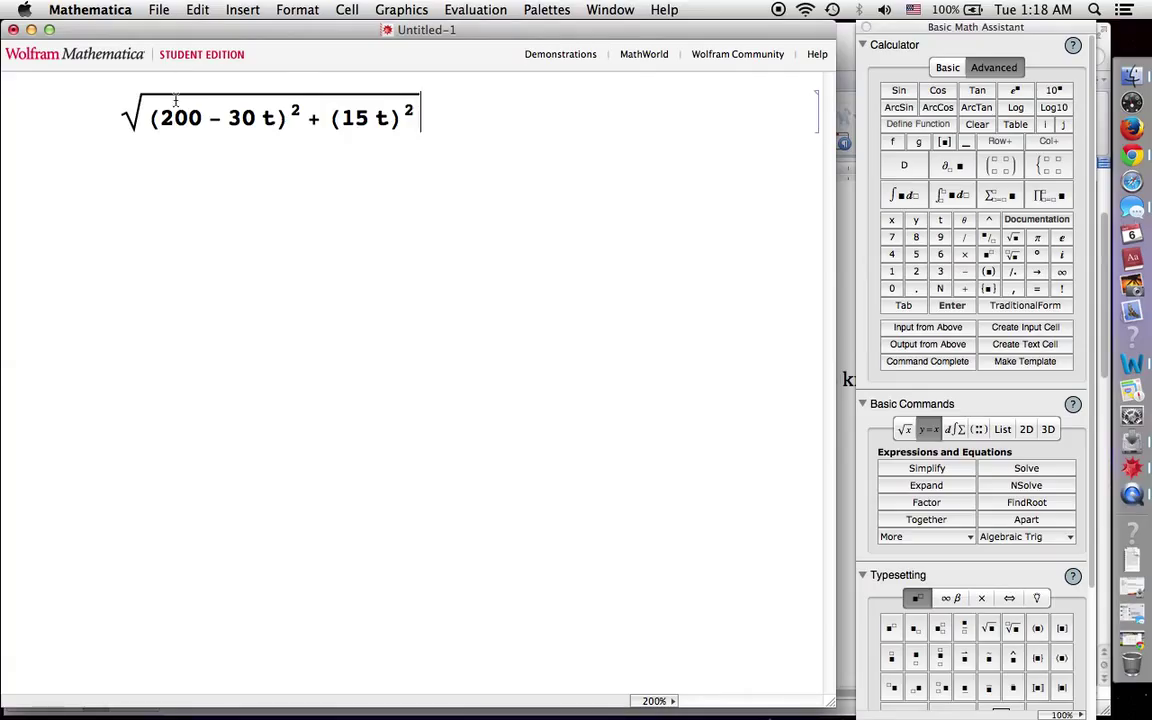
Wrap the whole square-root expression in the D derivative command, leaving its variable placeholder unfilled
drag(148, 118, 418, 128)
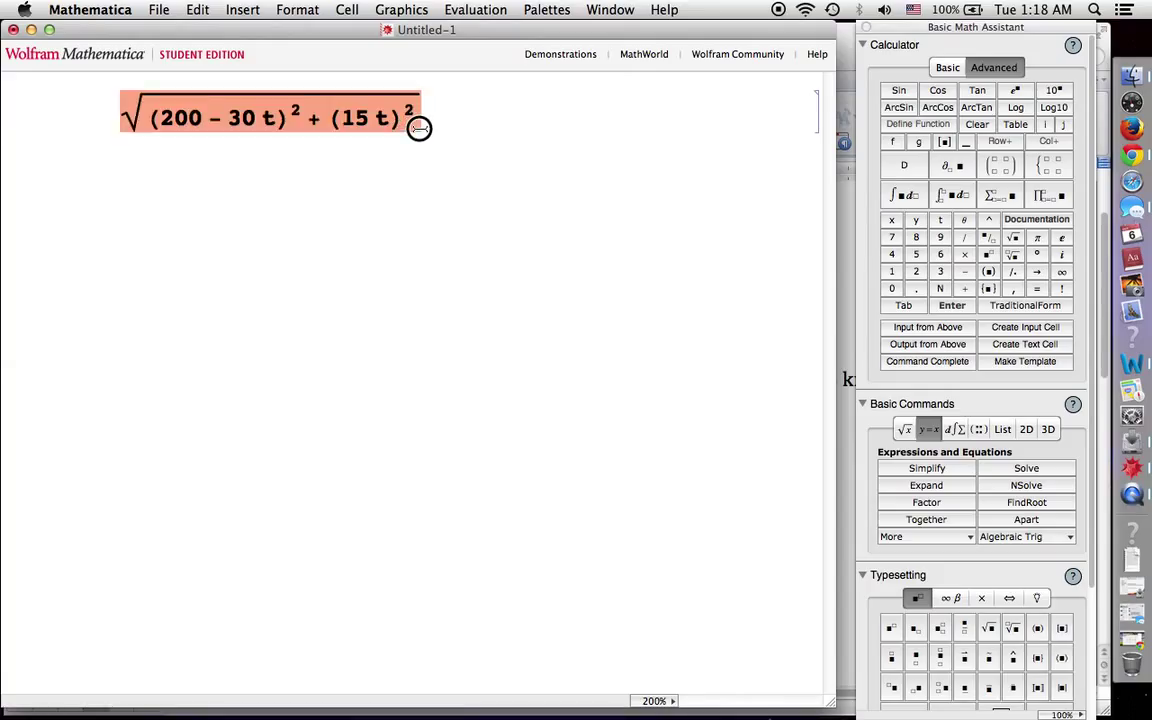
click(418, 128)
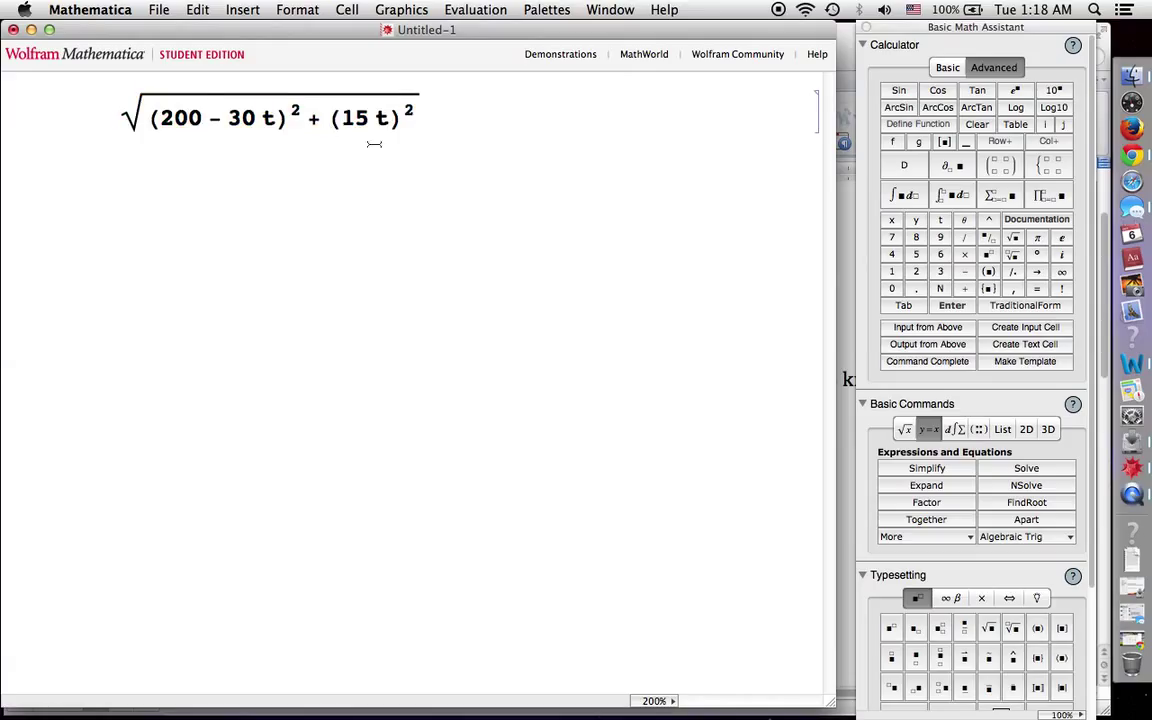
drag(108, 108, 388, 116)
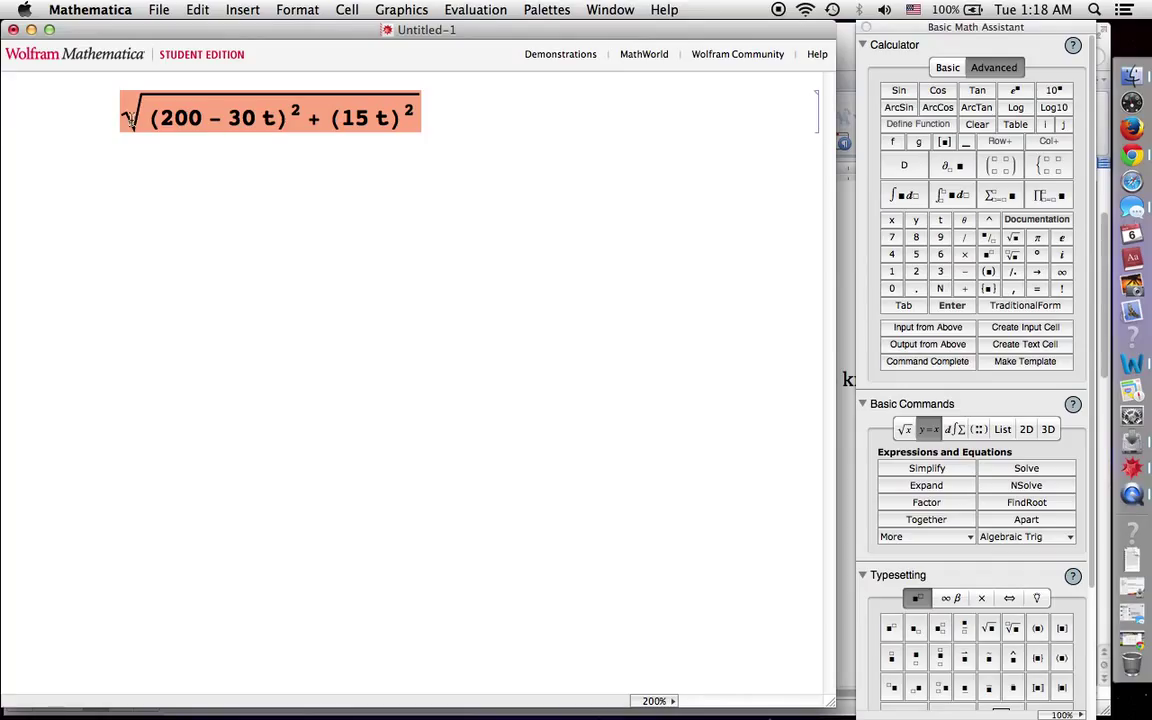
click(196, 125)
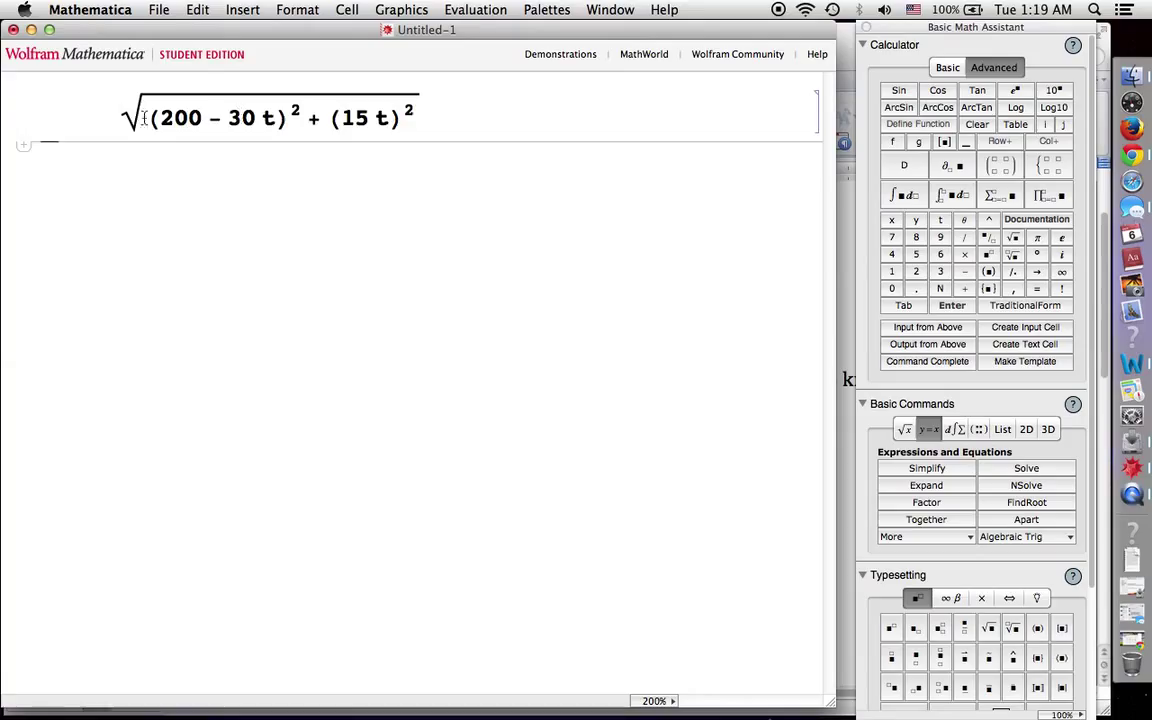
drag(118, 108, 398, 116)
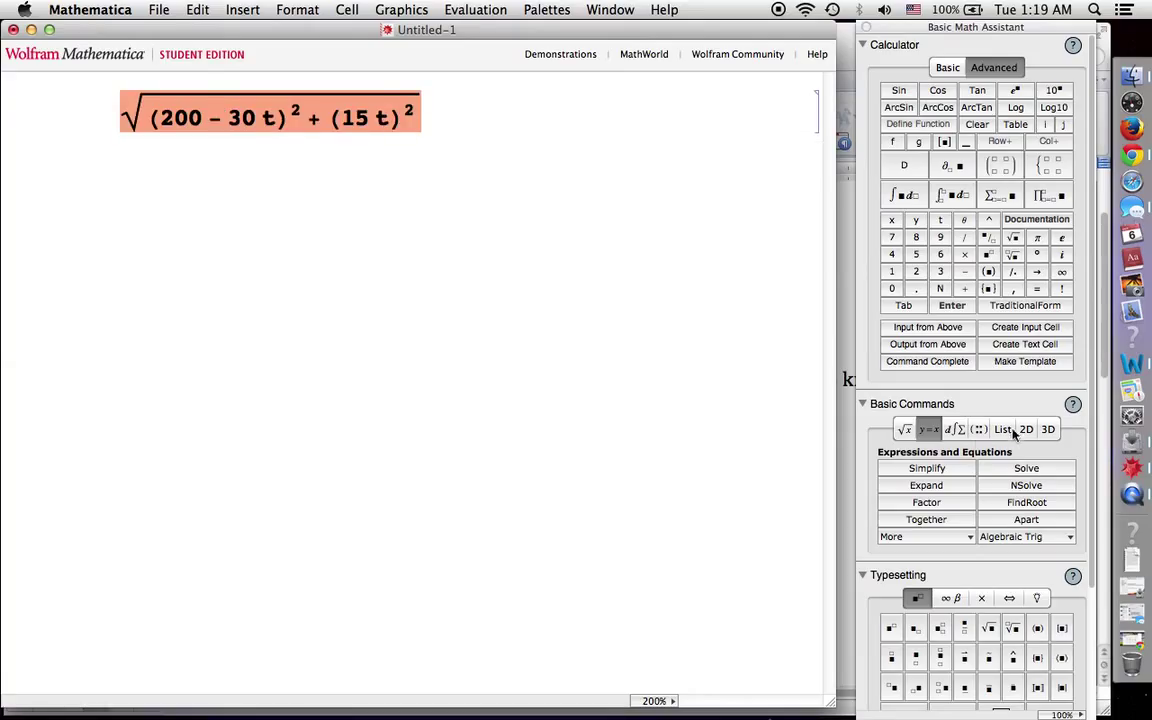
click(958, 430)
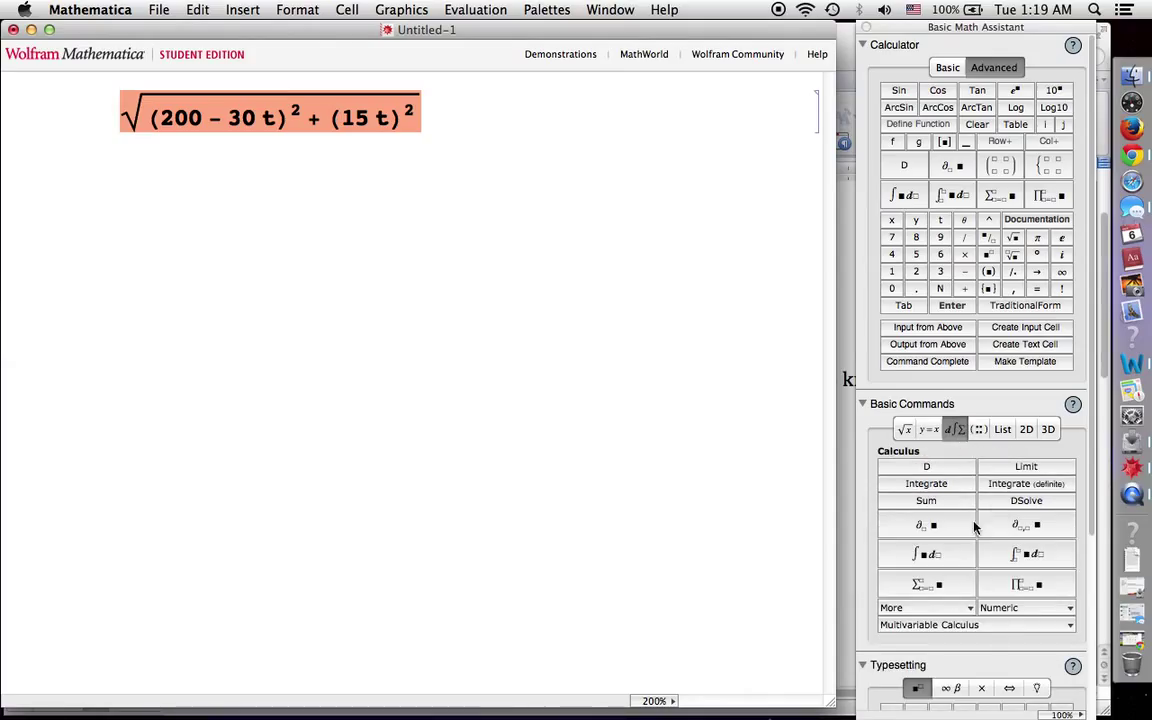
click(943, 472)
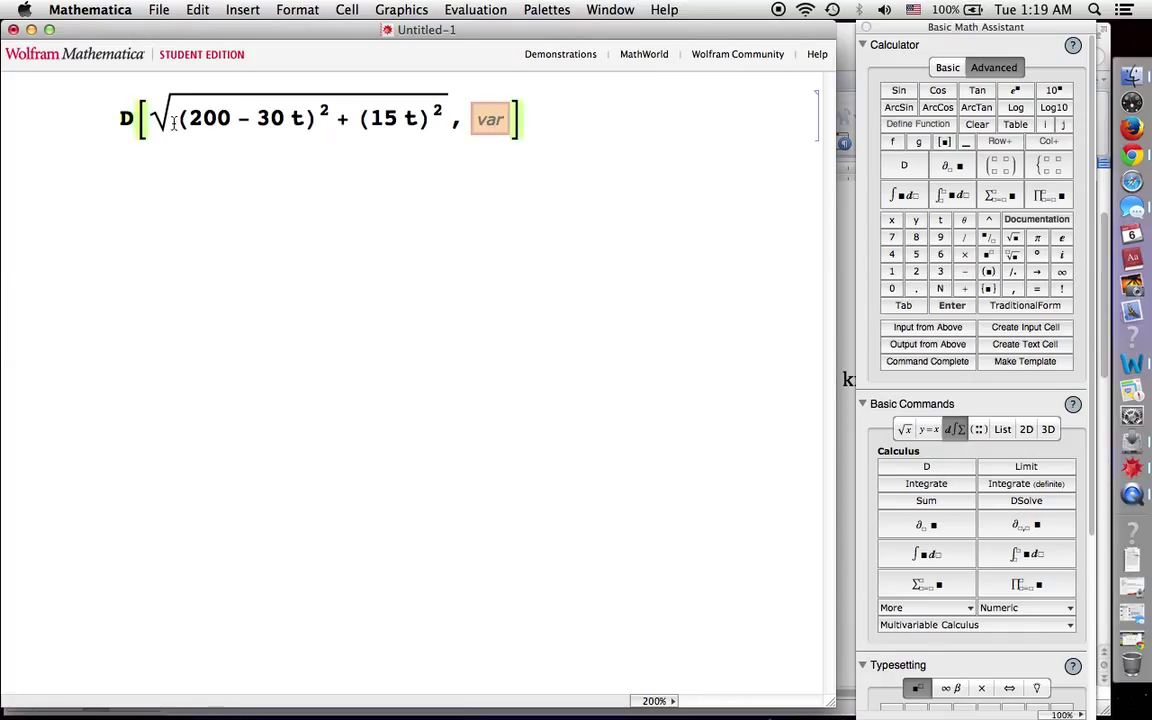
Insert an empty D template below the first one and fill its expression placeholder with a copy of the square root
drag(138, 112, 301, 118)
click(368, 224)
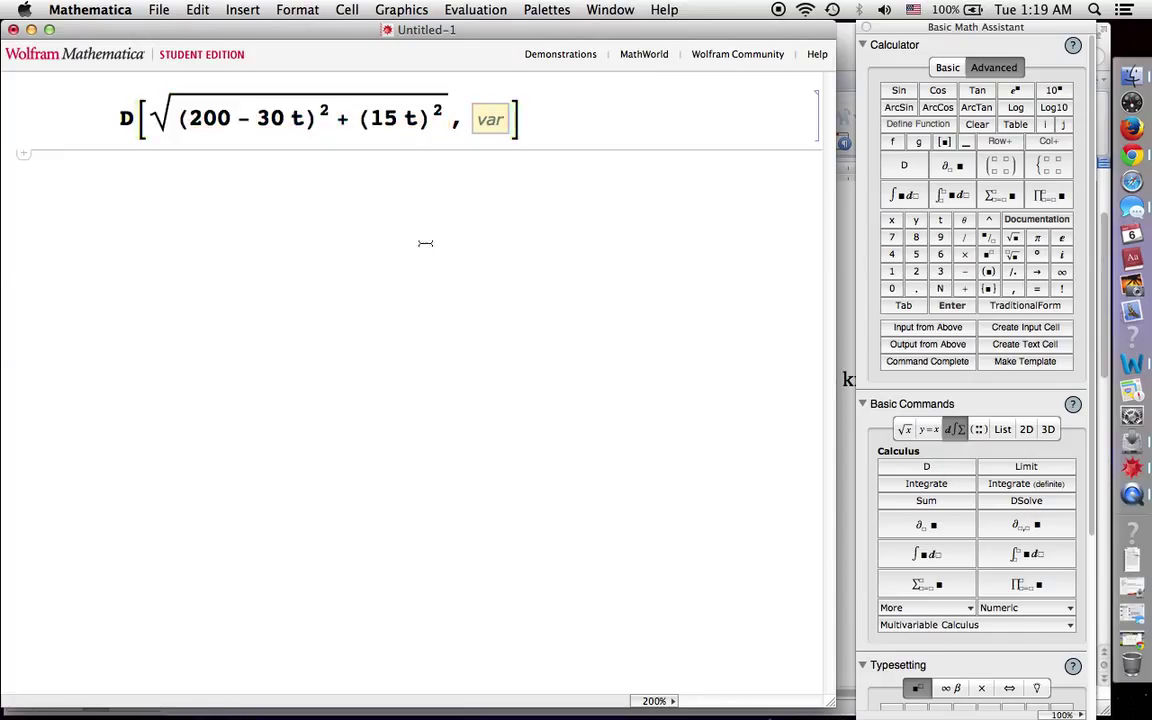
click(943, 472)
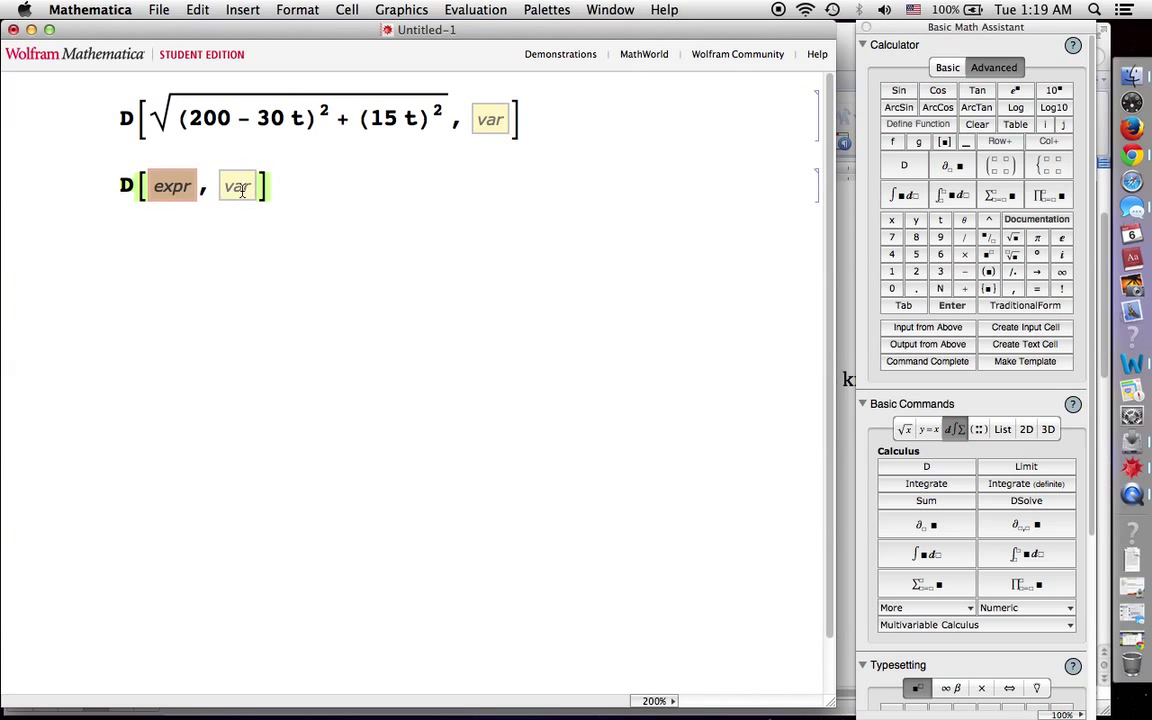
drag(153, 118, 442, 134)
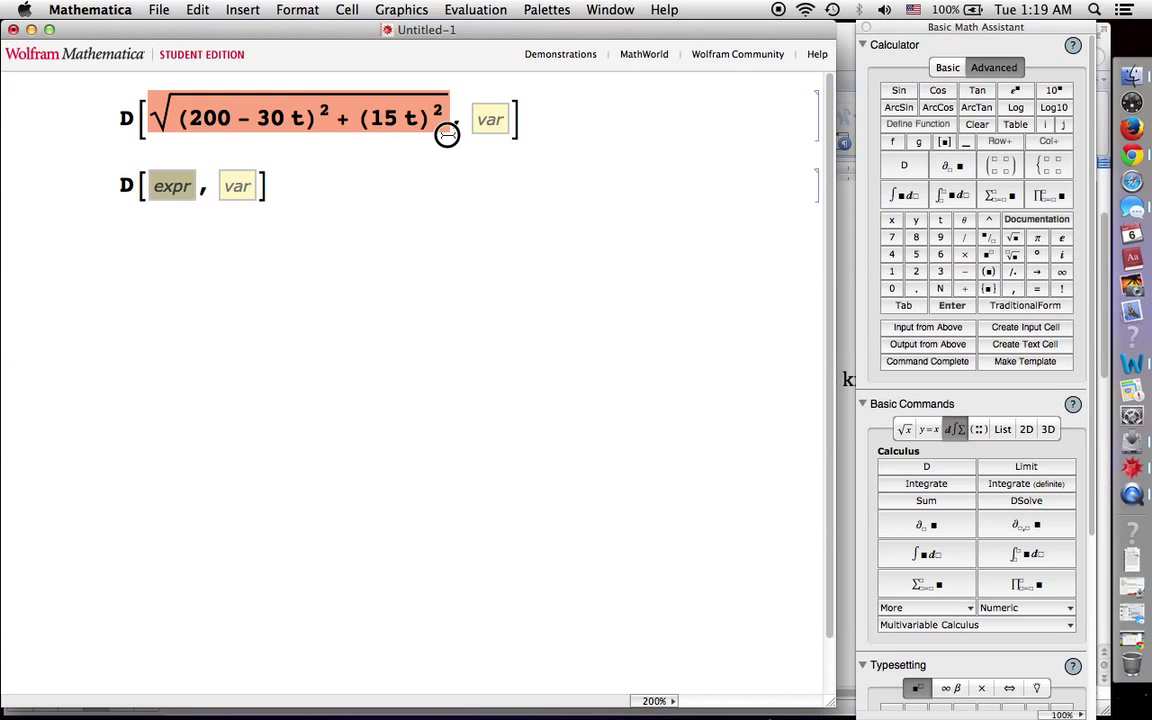
right_click(381, 111)
click(420, 140)
click(175, 185)
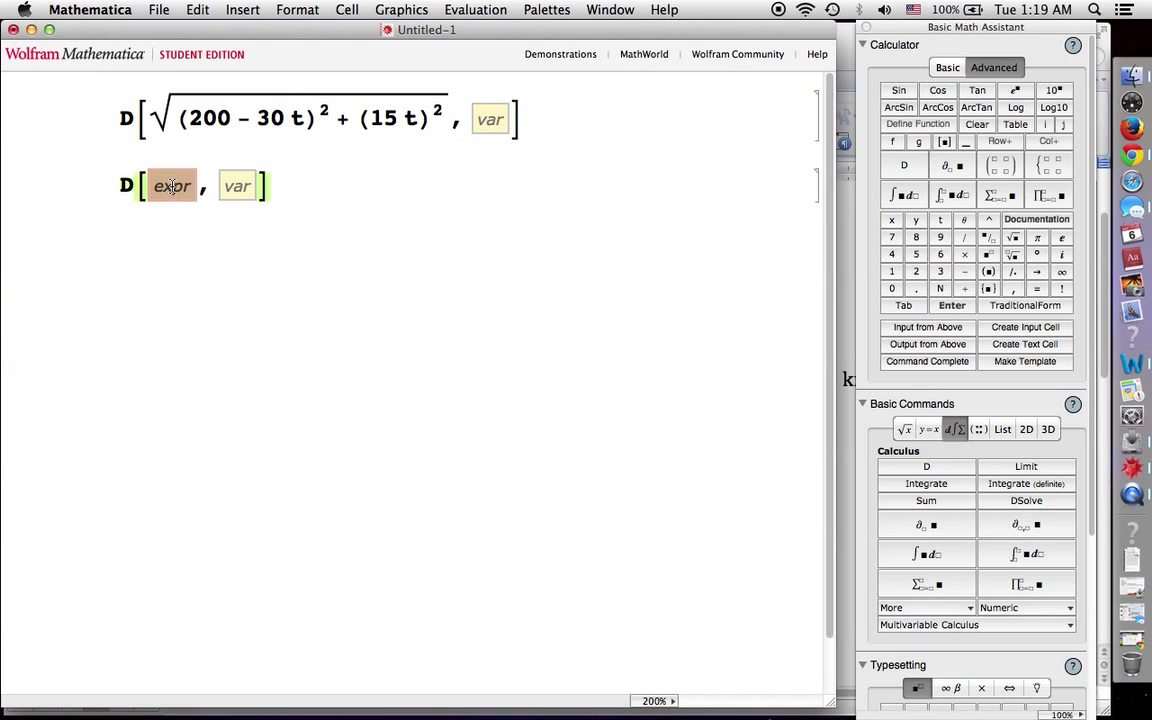
key(super+v)
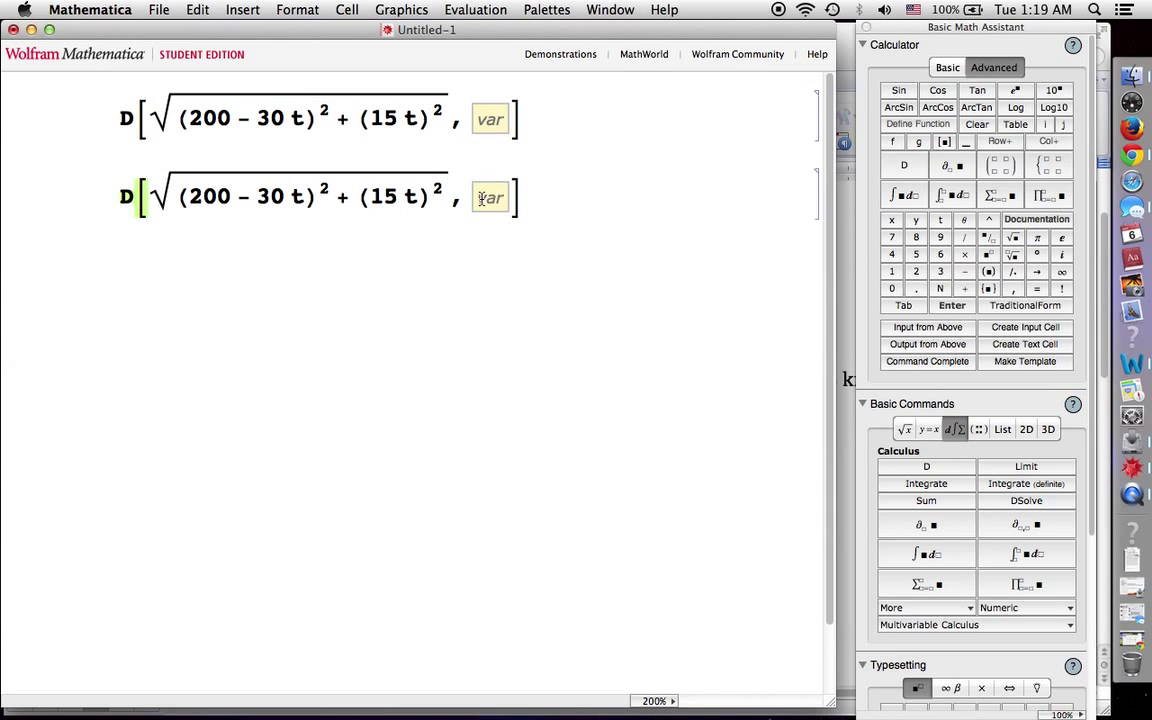
Set the differentiation variable of the second D command to t
click(405, 197)
key(Left)
key(Left)
key(Left)
key(Left)
key(Left)
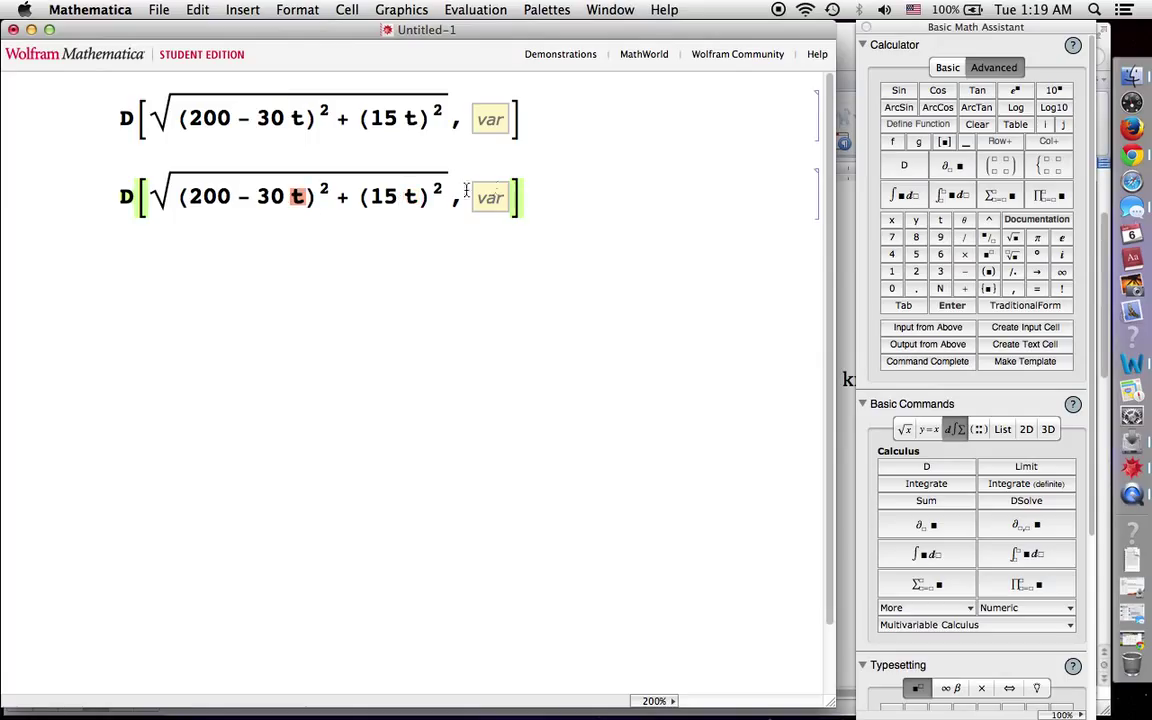
click(504, 192)
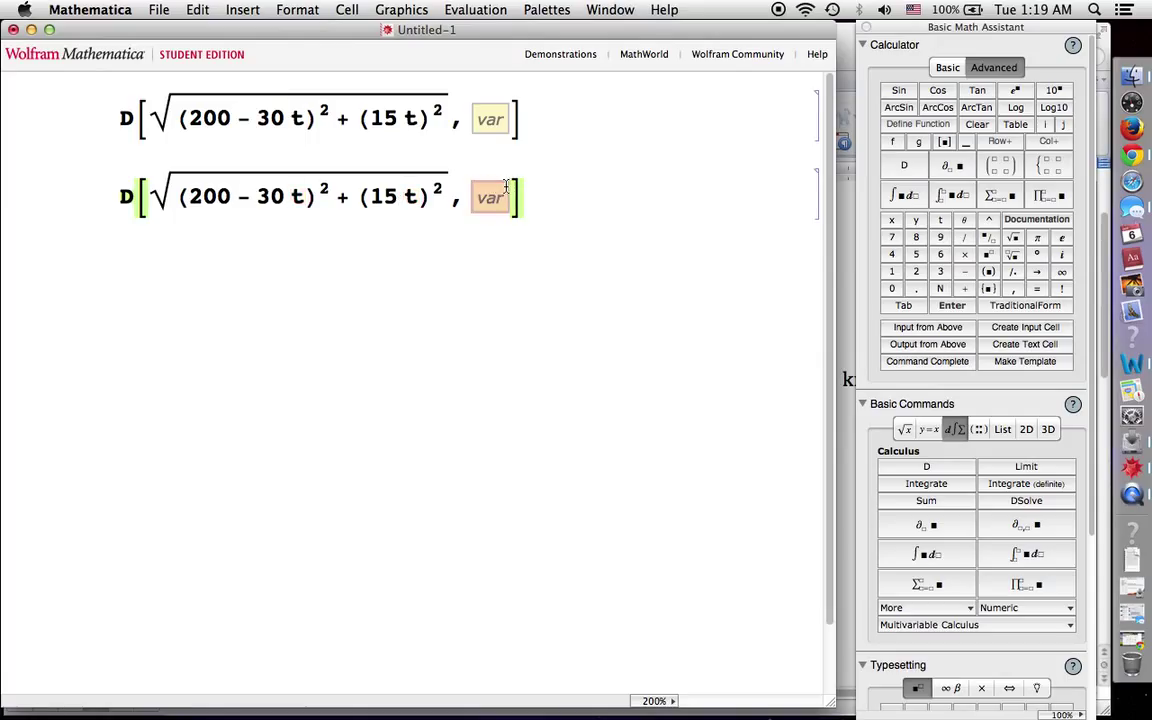
text(t)
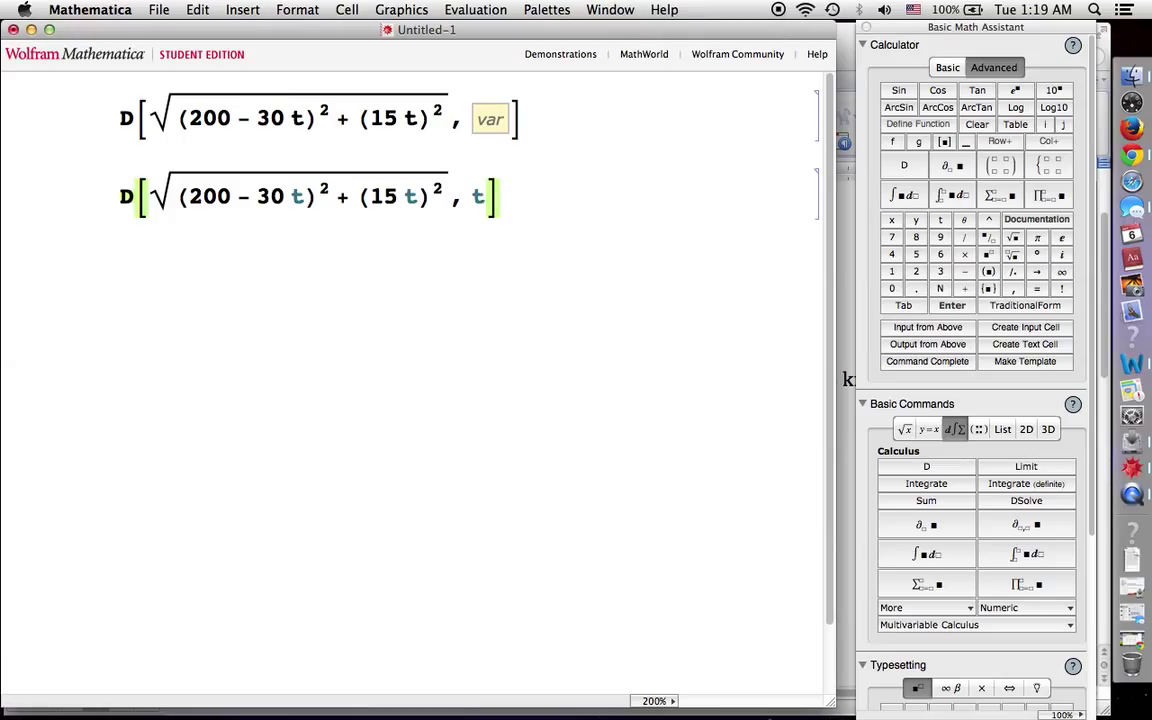
Evaluate the second D command to get the derivative of the distance formula with respect to t
click(485, 119)
click(452, 190)
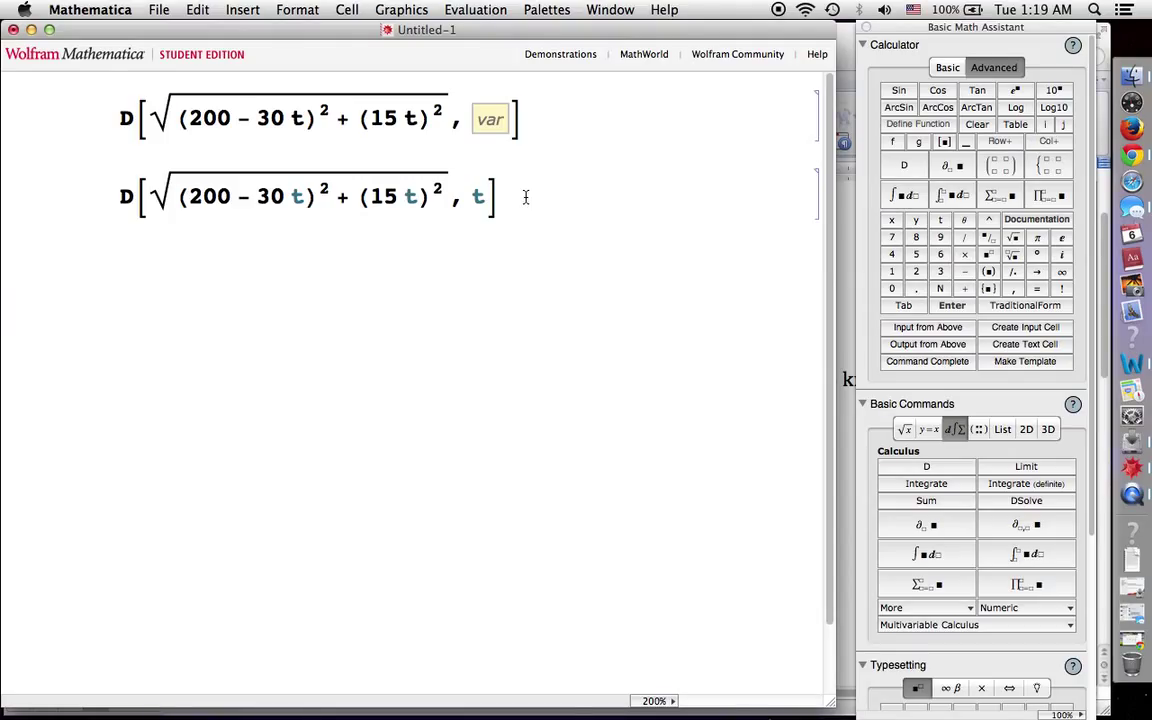
click(491, 205)
key(shift+Return)
scroll(425, 200, down, 2)
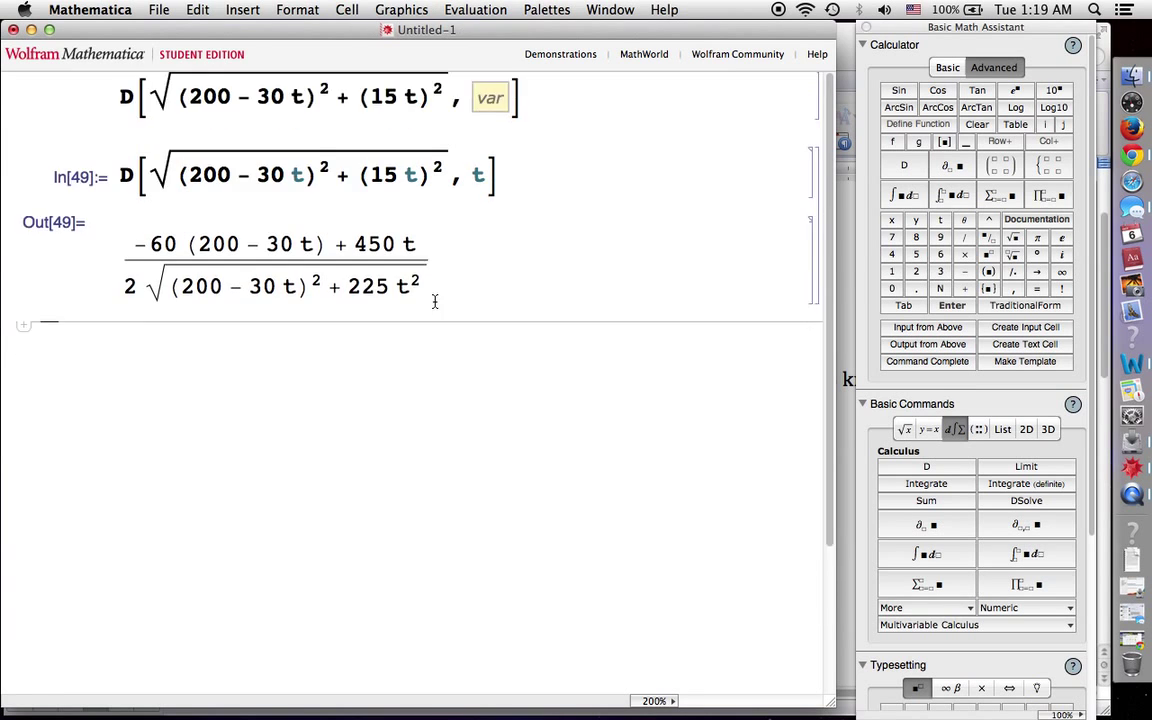
scroll(263, 270, down, 1)
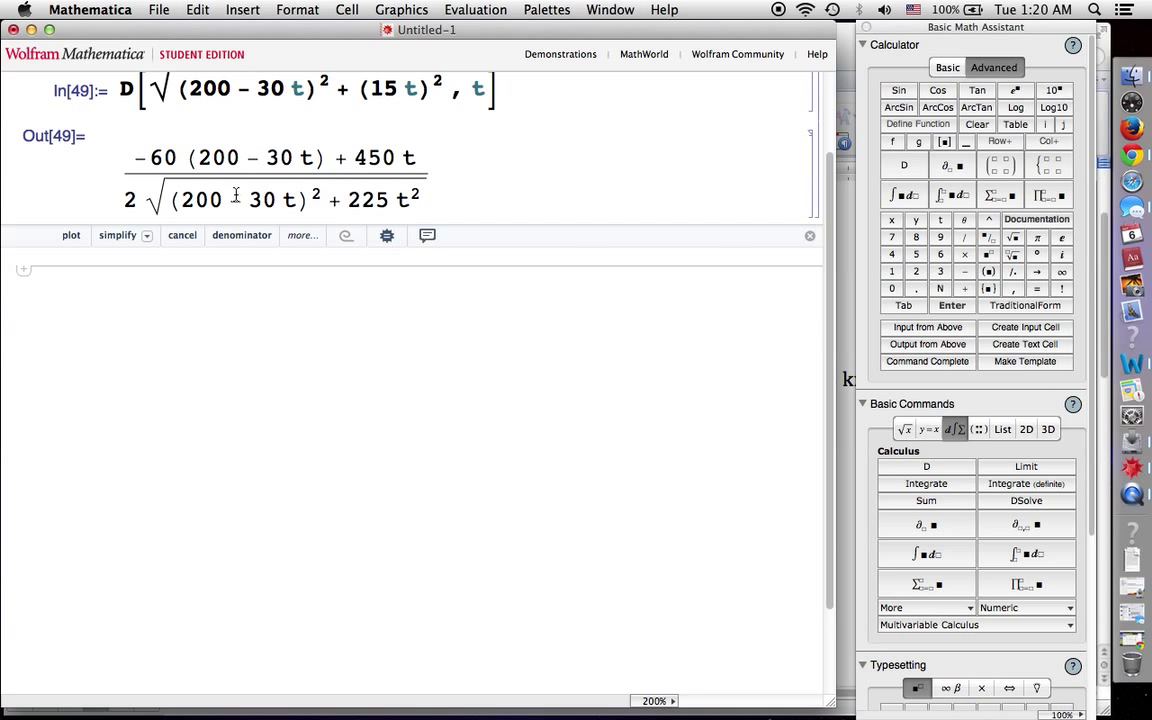
scroll(151, 180, down, 1)
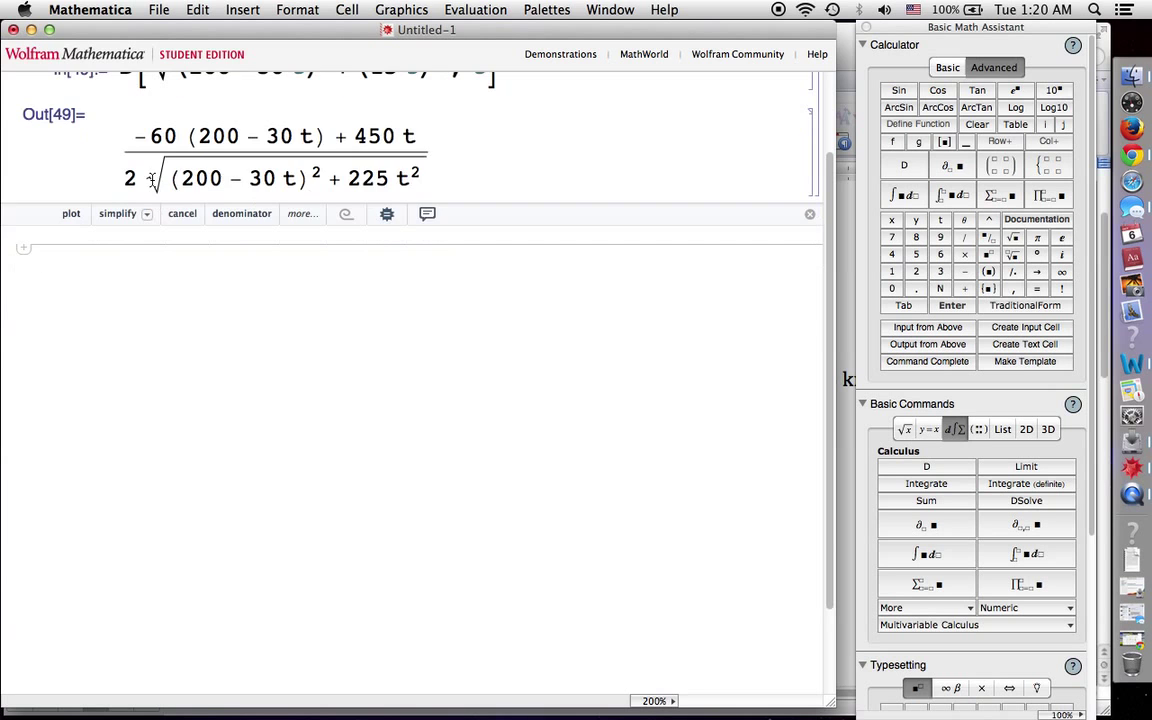
scroll(165, 200, up, 3)
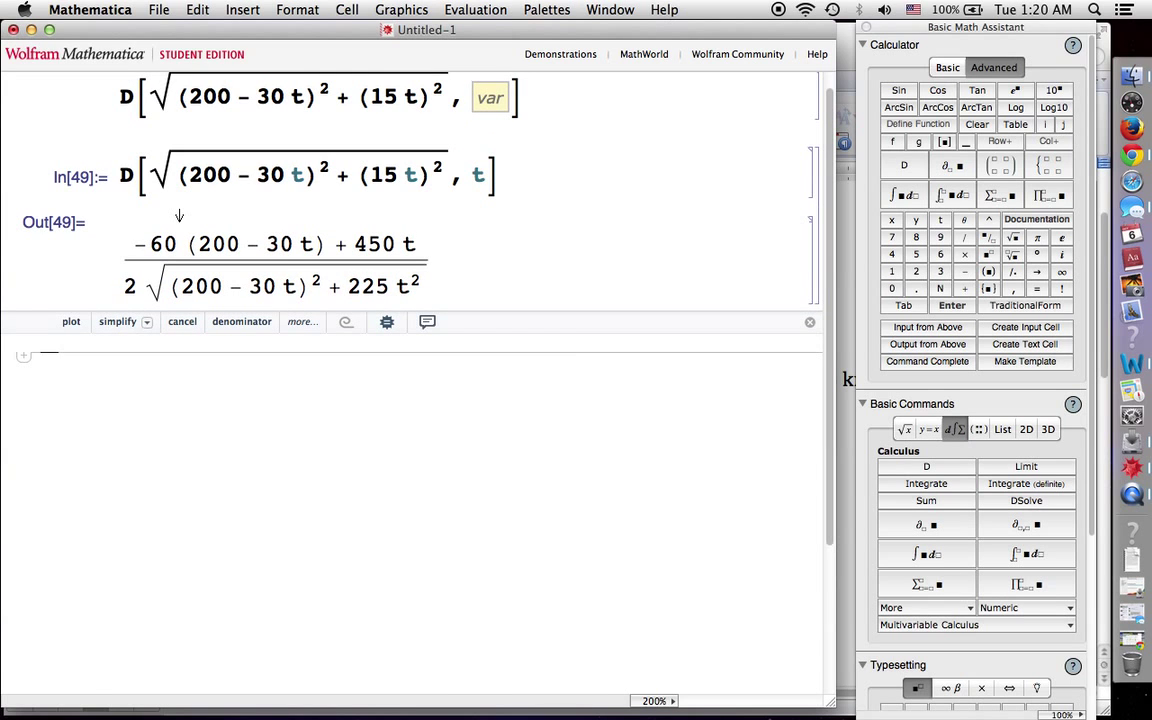
Replace both t variables in the numerator of the derivative output with * 4
click(306, 247)
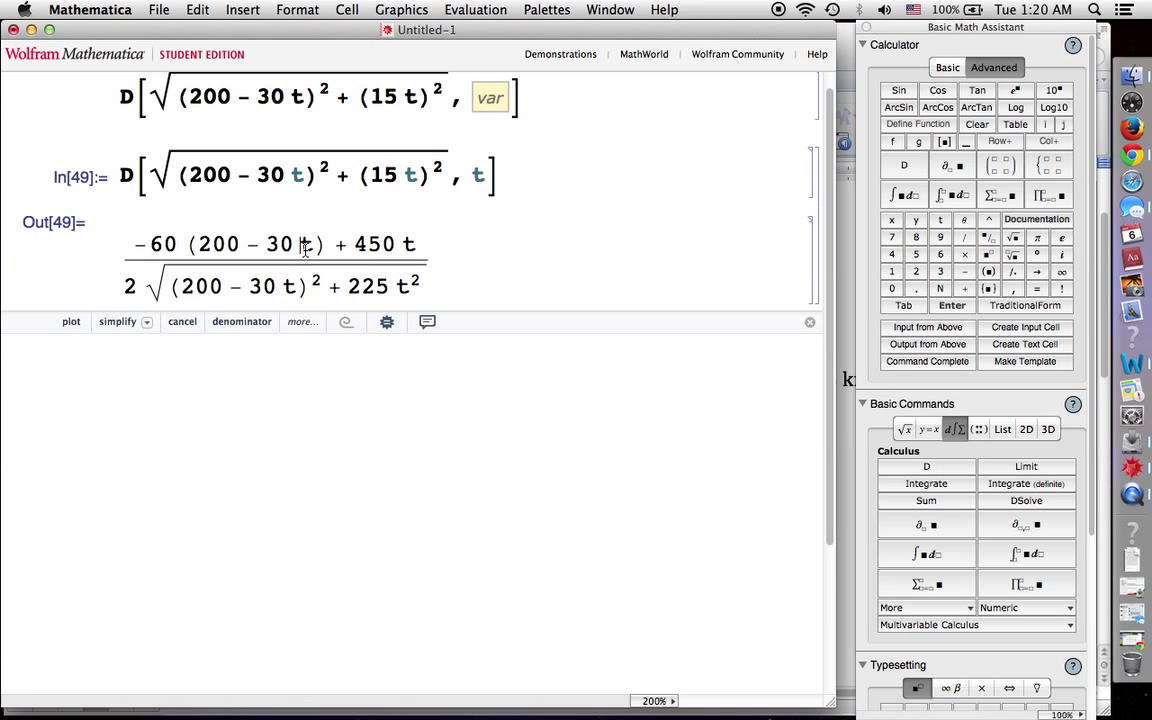
click(307, 245)
double_click(307, 245)
text(*)
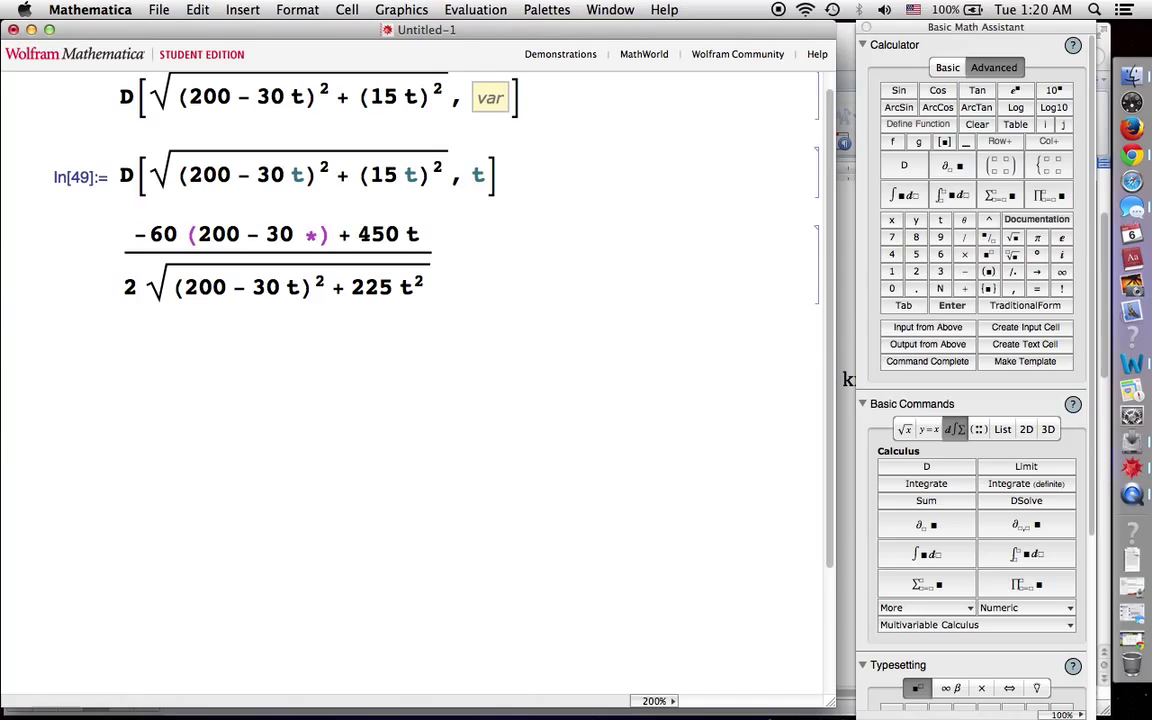
key(BackSpace)
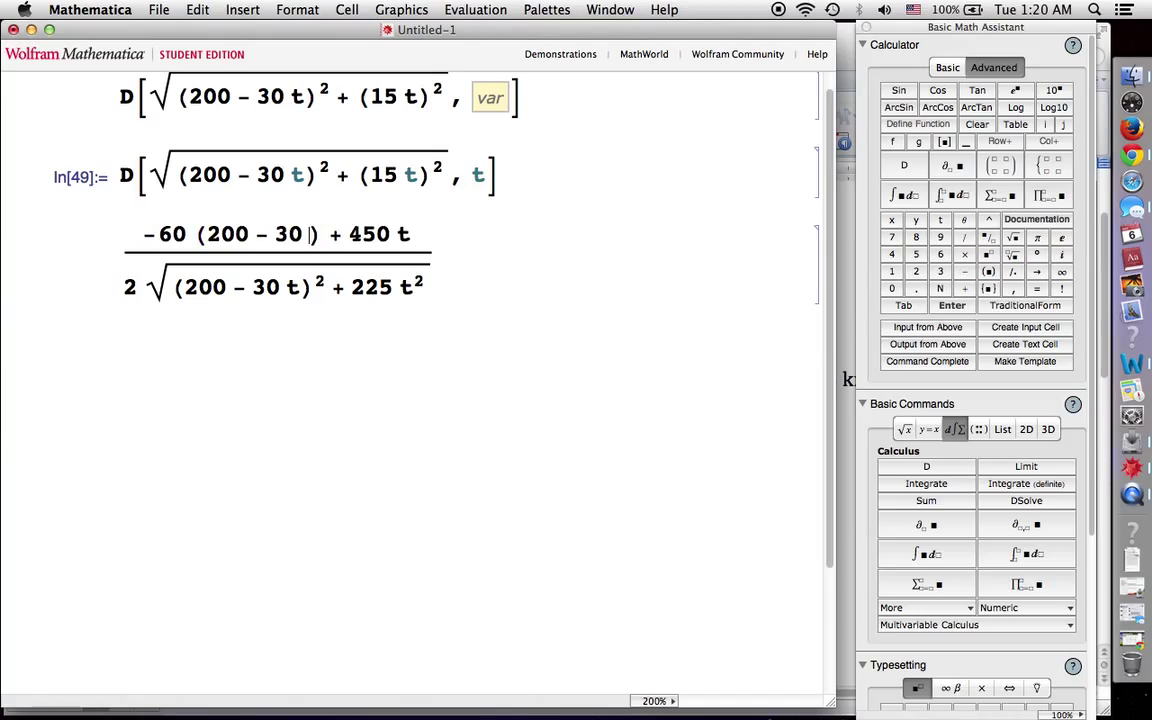
text(*4)
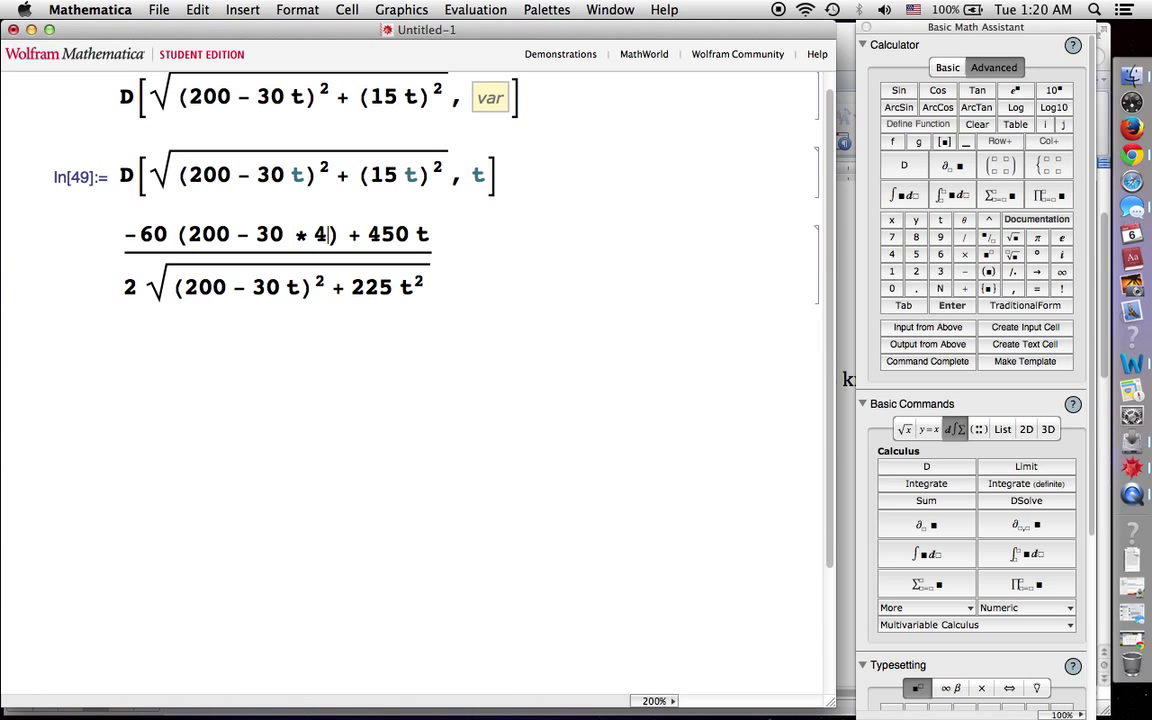
double_click(422, 234)
text(*4)
Replace both t variables in the derivative's denominator with * 4 and evaluate the fraction
double_click(303, 288)
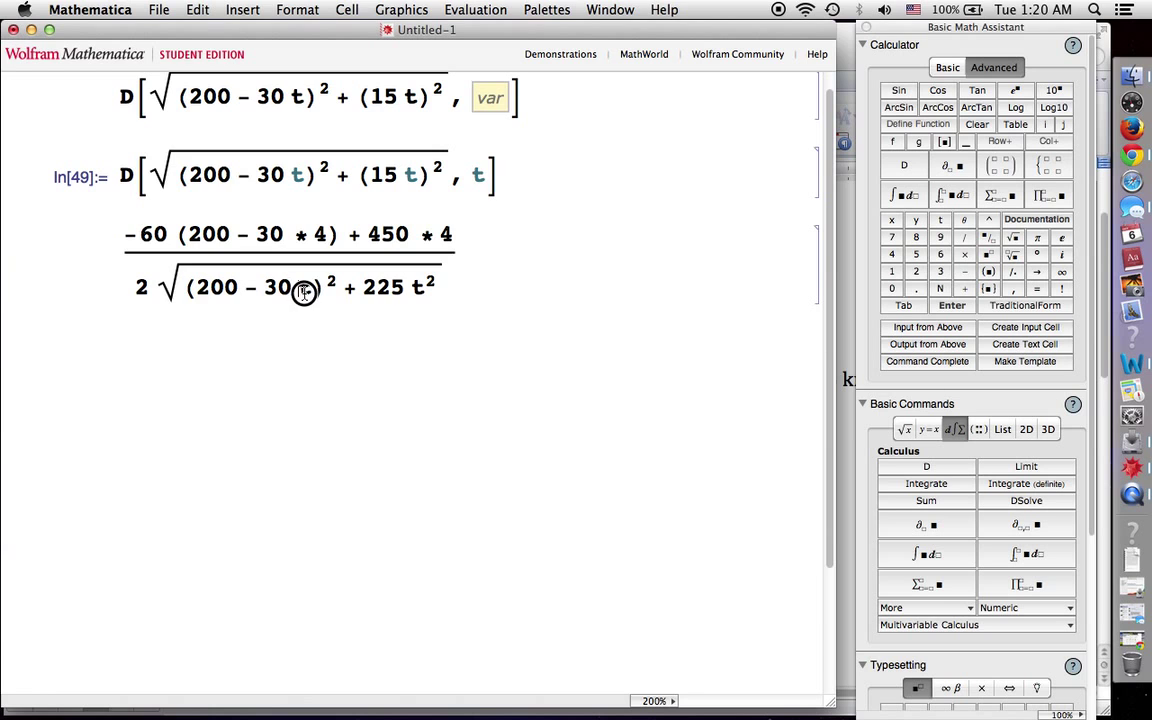
text(* 4)
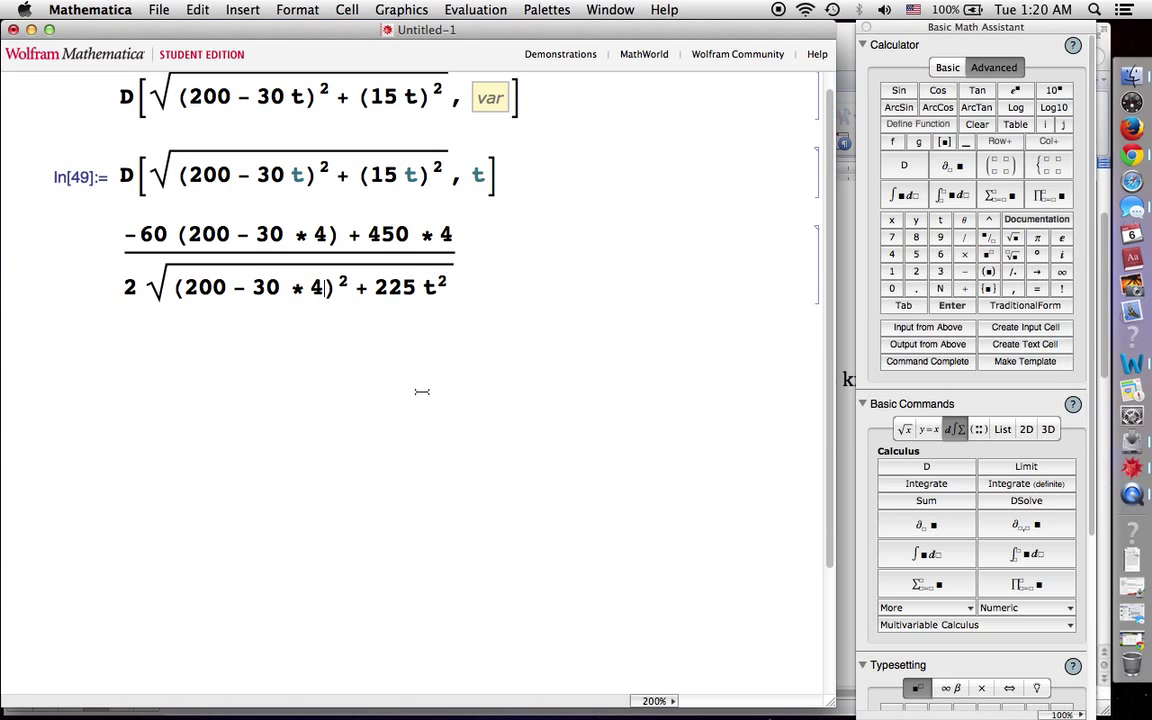
double_click(429, 288)
text(*4)
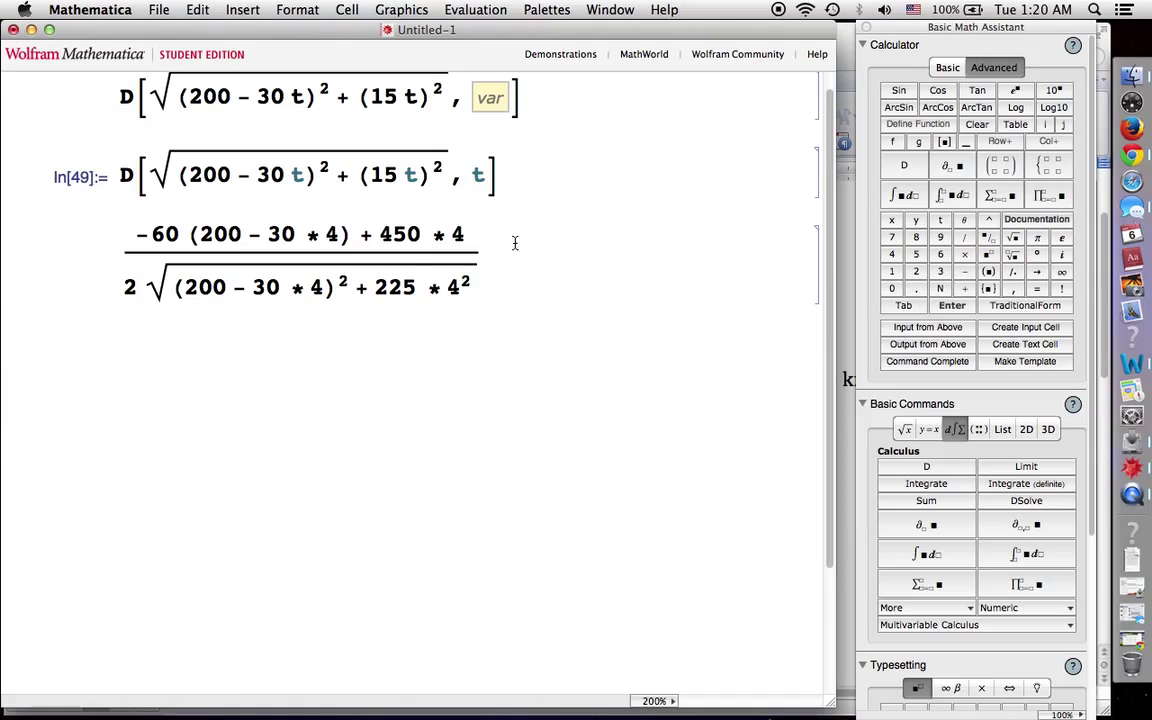
click(500, 264)
key(shift+Return)
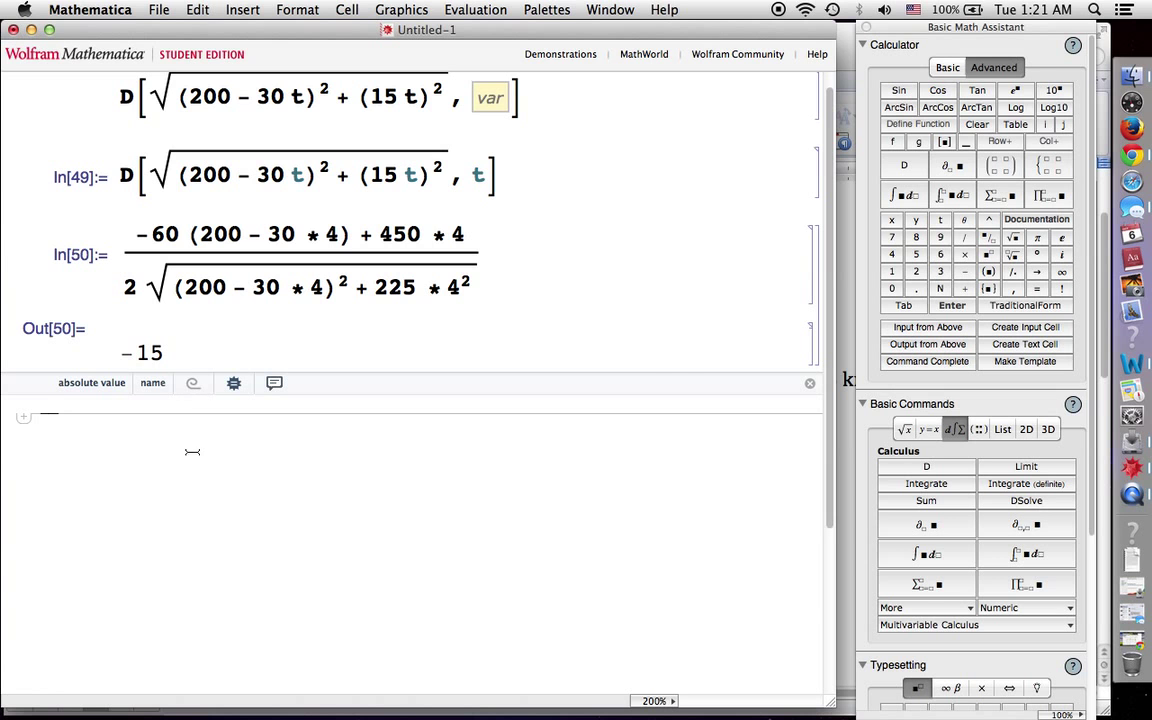
Switch to Word and highlight the question "At what time will they be closest to each other?" in the problem text
click(1132, 362)
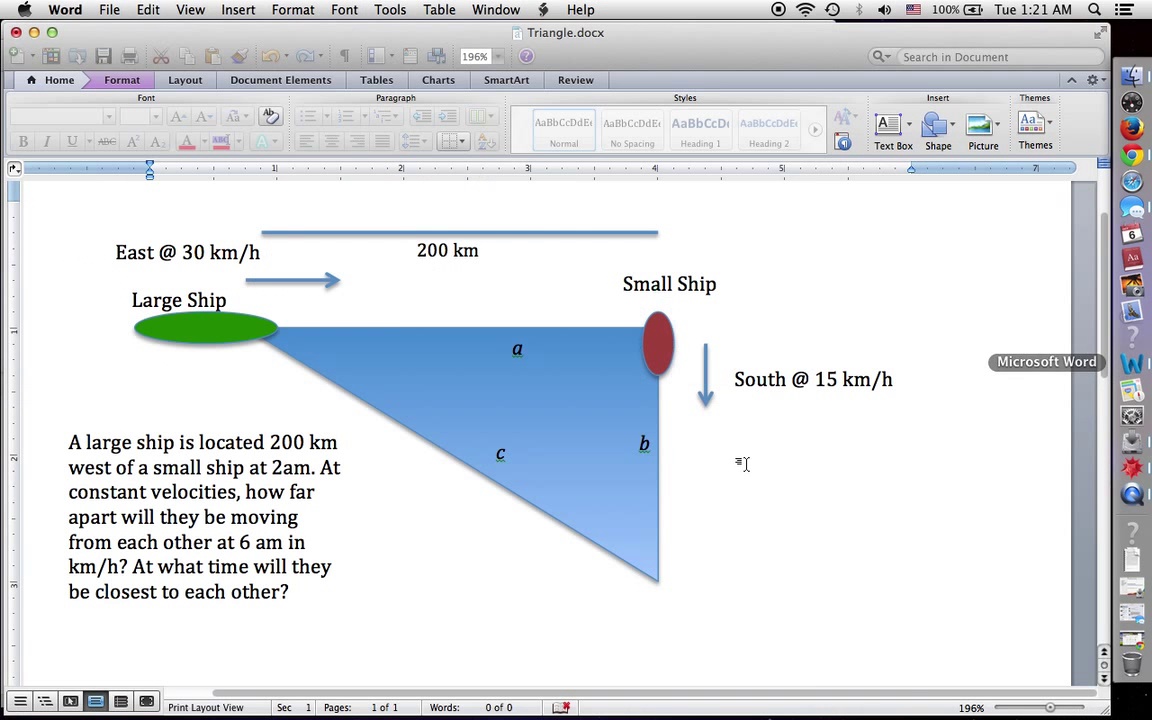
click(192, 491)
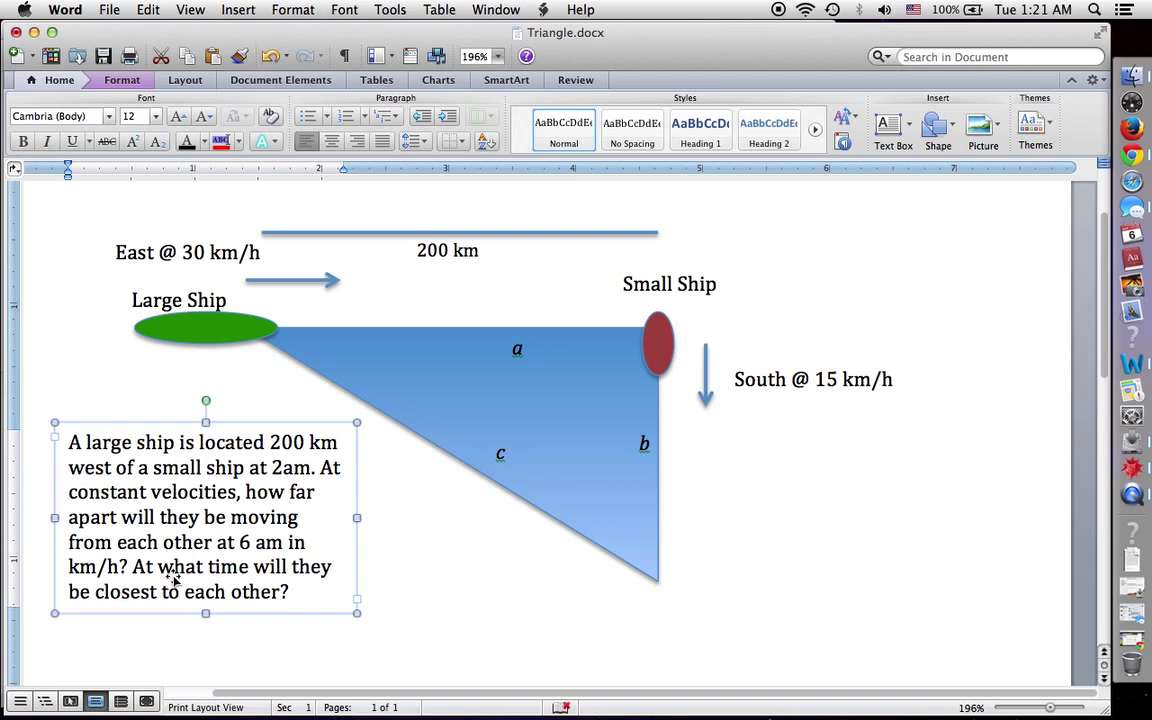
click(135, 571)
click(134, 569)
shift+click(289, 588)
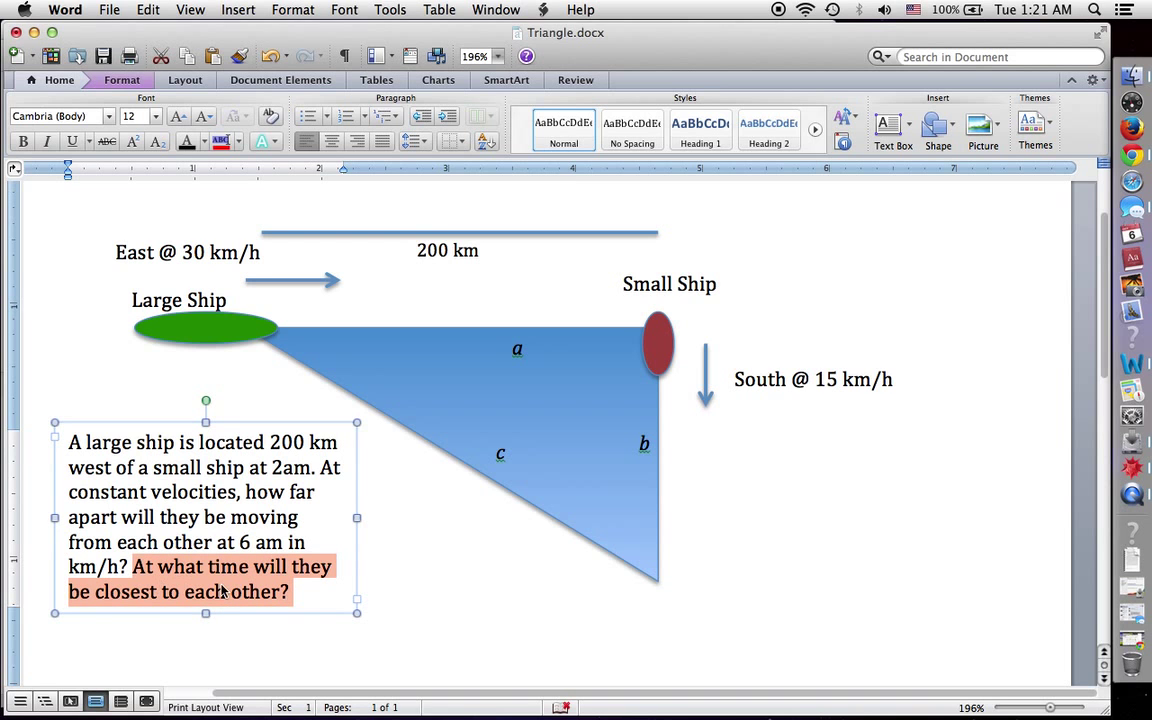
Return to the Mathematica notebook and copy the square-root distance formula from the evaluated D command, placing the insertion point below the -15 output
click(34, 32)
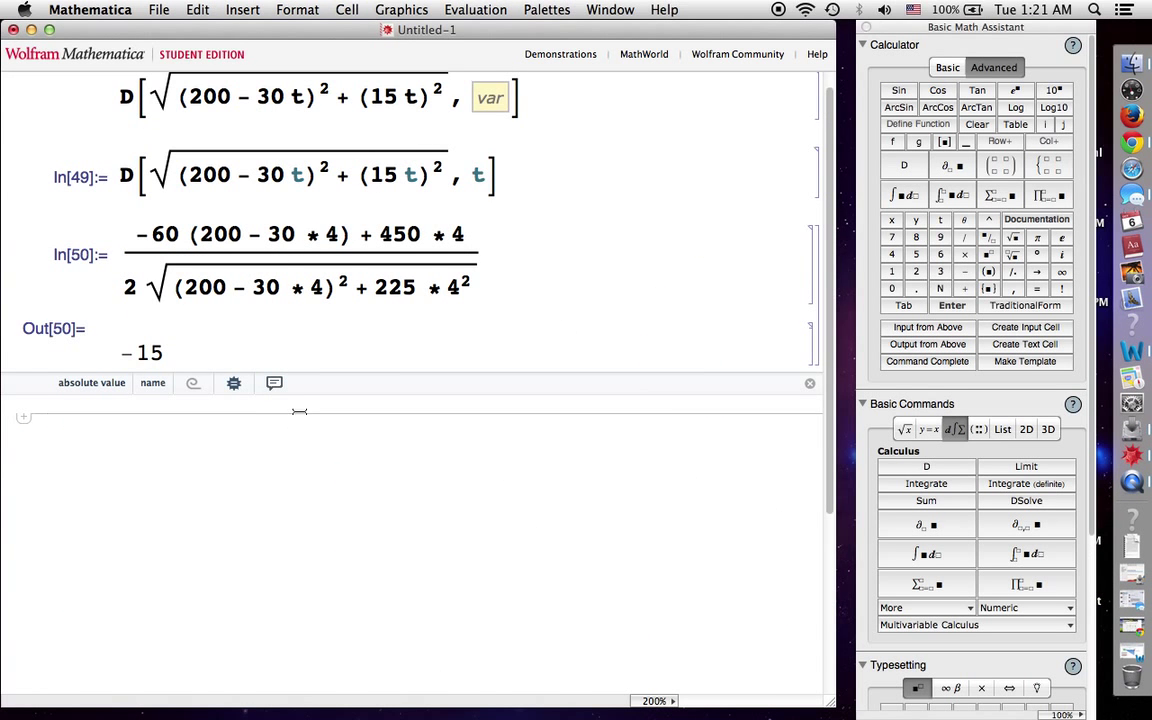
scroll(309, 337, up, 1)
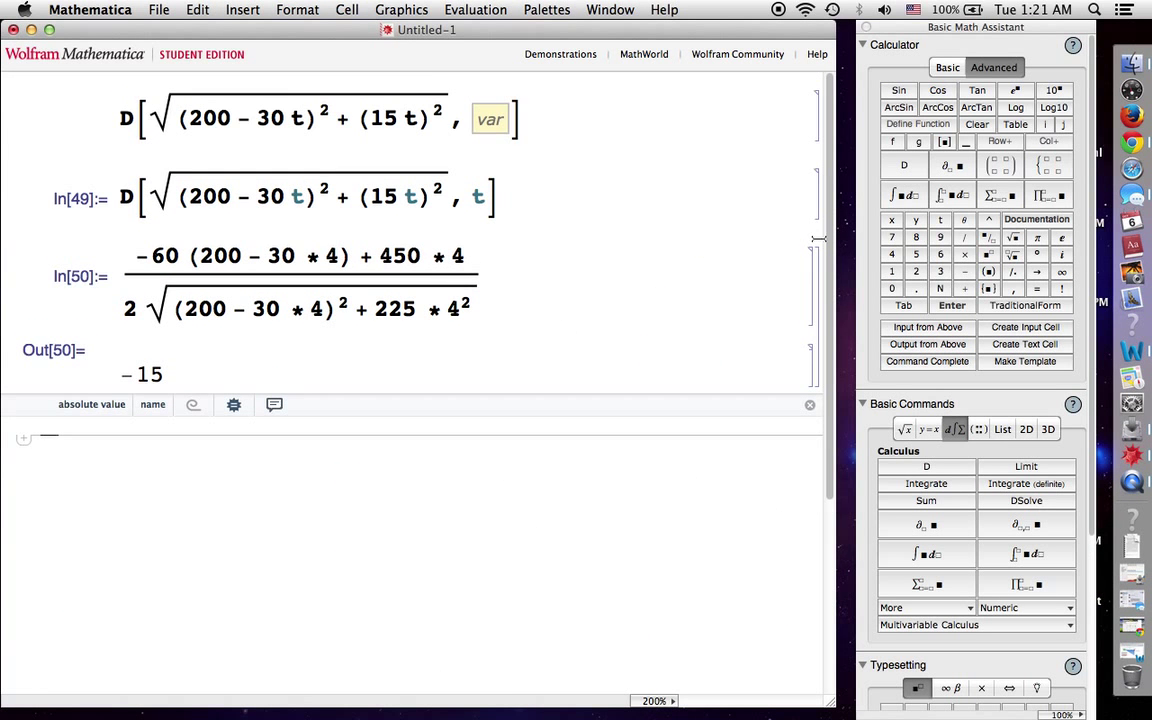
scroll(765, 258, down, 4)
scroll(765, 260, up, 4)
drag(142, 178, 399, 197)
right_click(399, 195)
click(422, 216)
click(304, 429)
scroll(214, 429, down, 2)
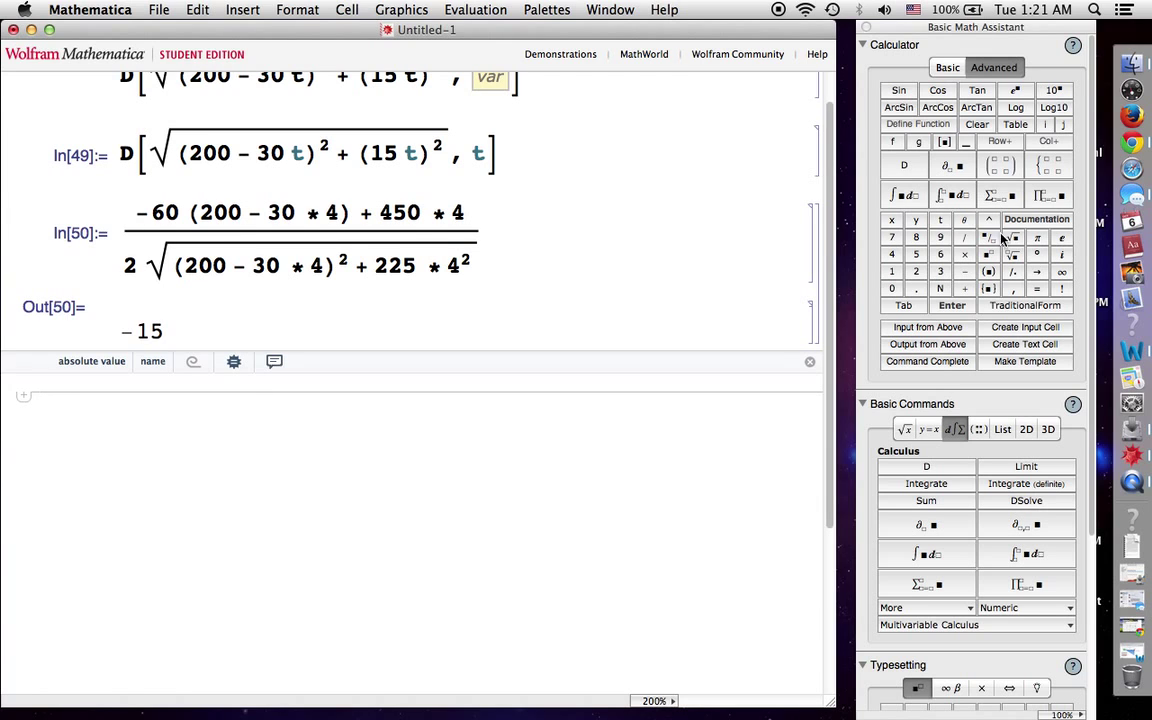
click(904, 165)
click(816, 396)
key(Delete)
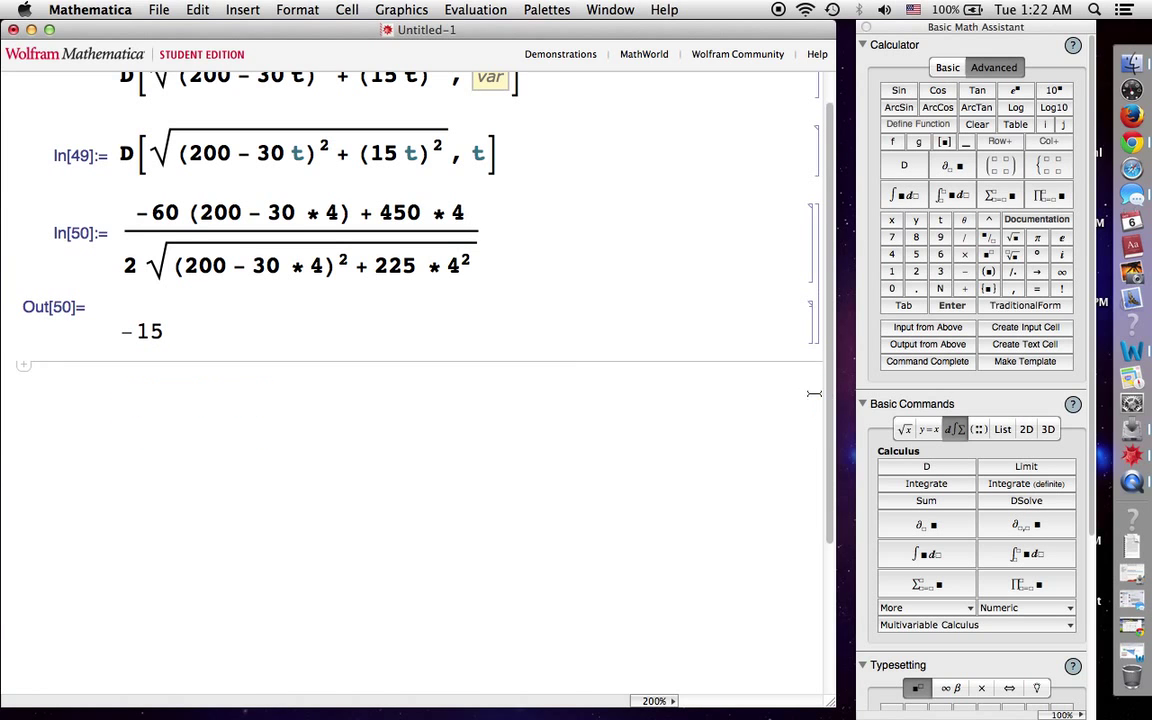
Insert a Plot command template at the end of the notebook and paste the distance formula as its function
click(1027, 436)
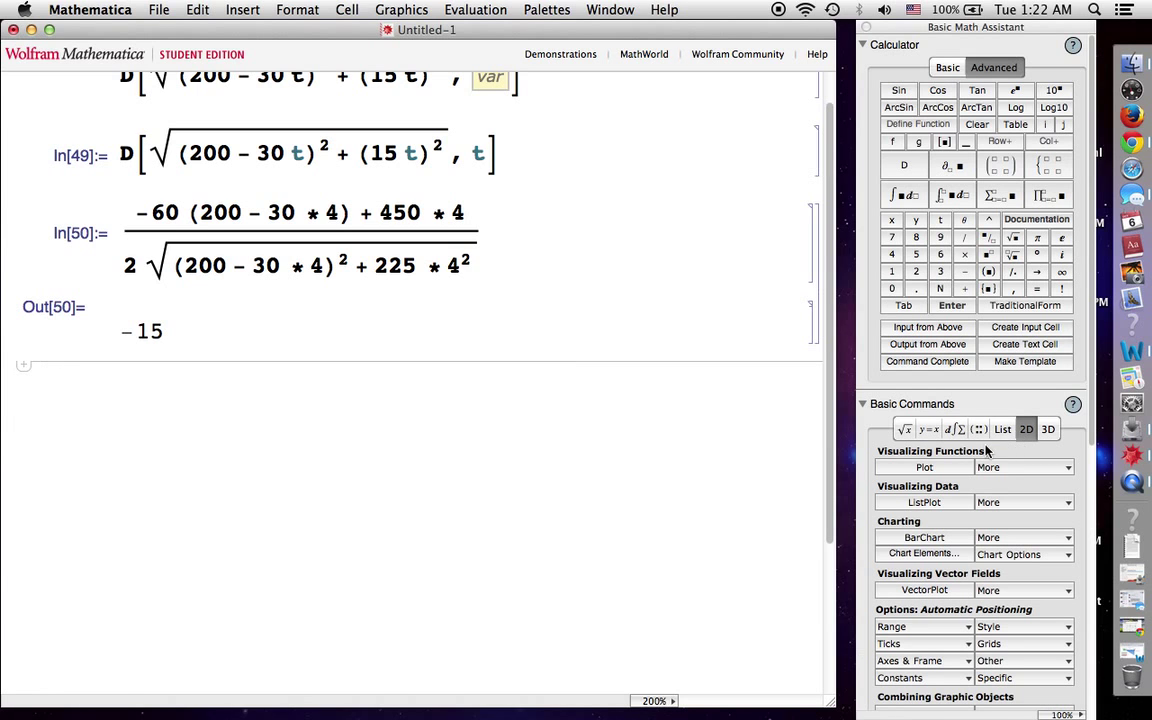
click(945, 468)
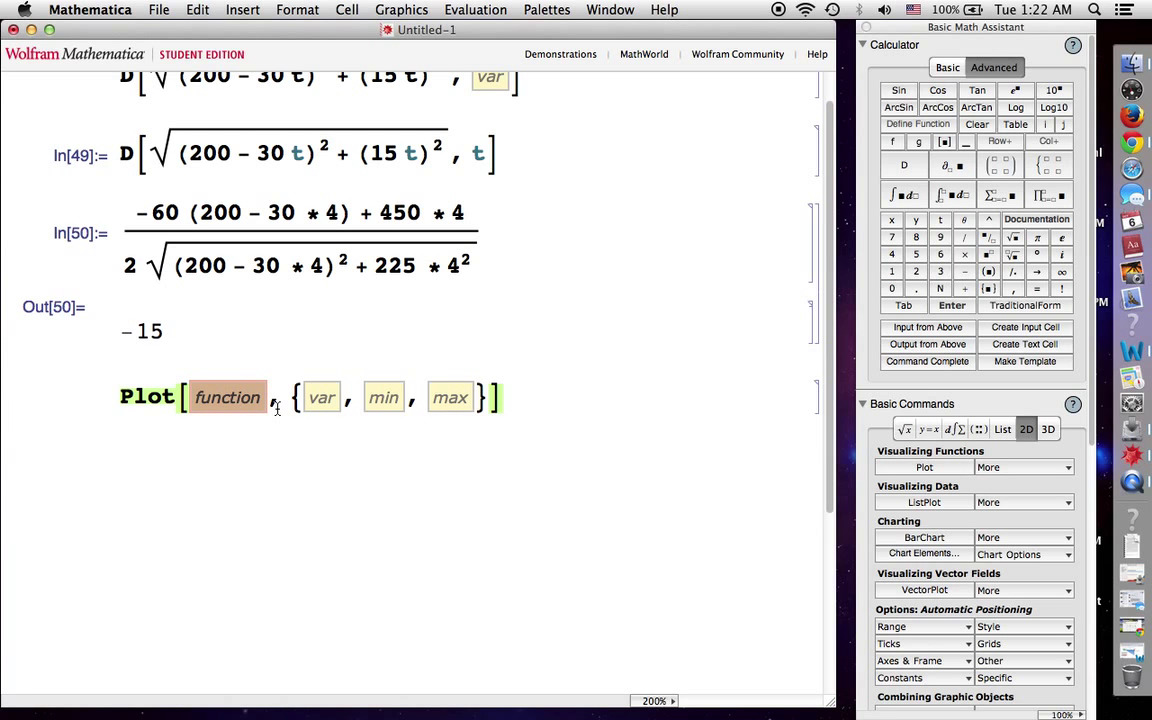
key(super+v)
key(Tab)
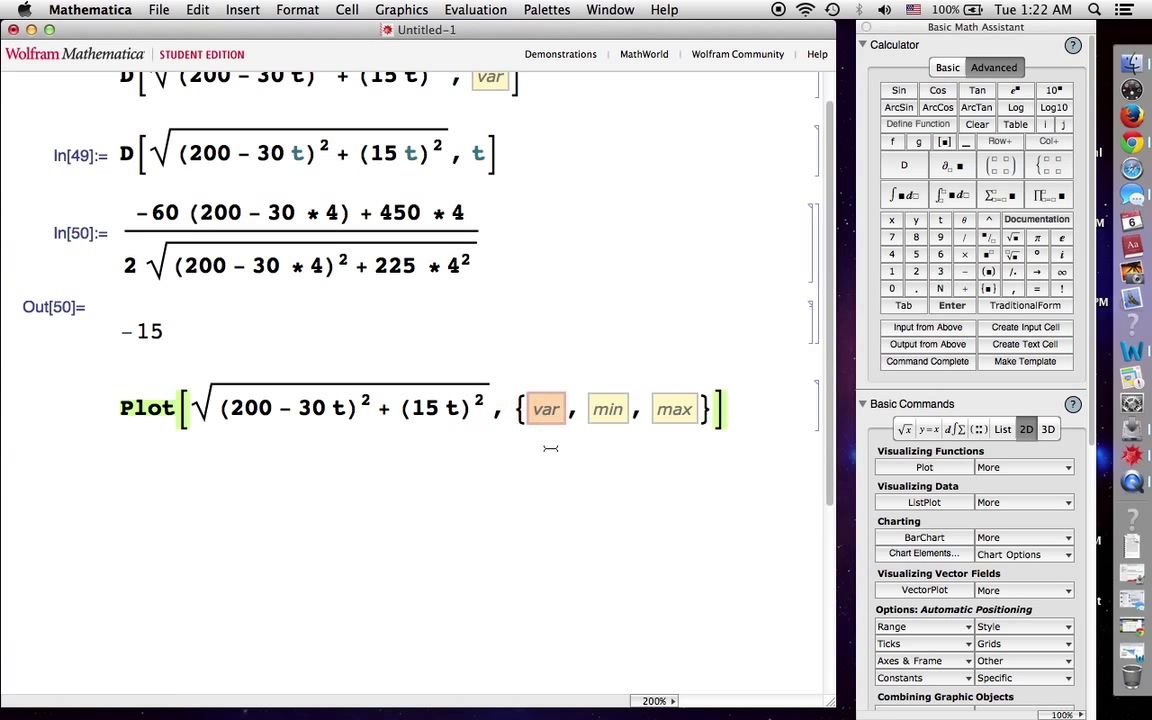
Set the plot variable to t with a range from 0 to 8 and evaluate the Plot command
text(t)
key(Tab)
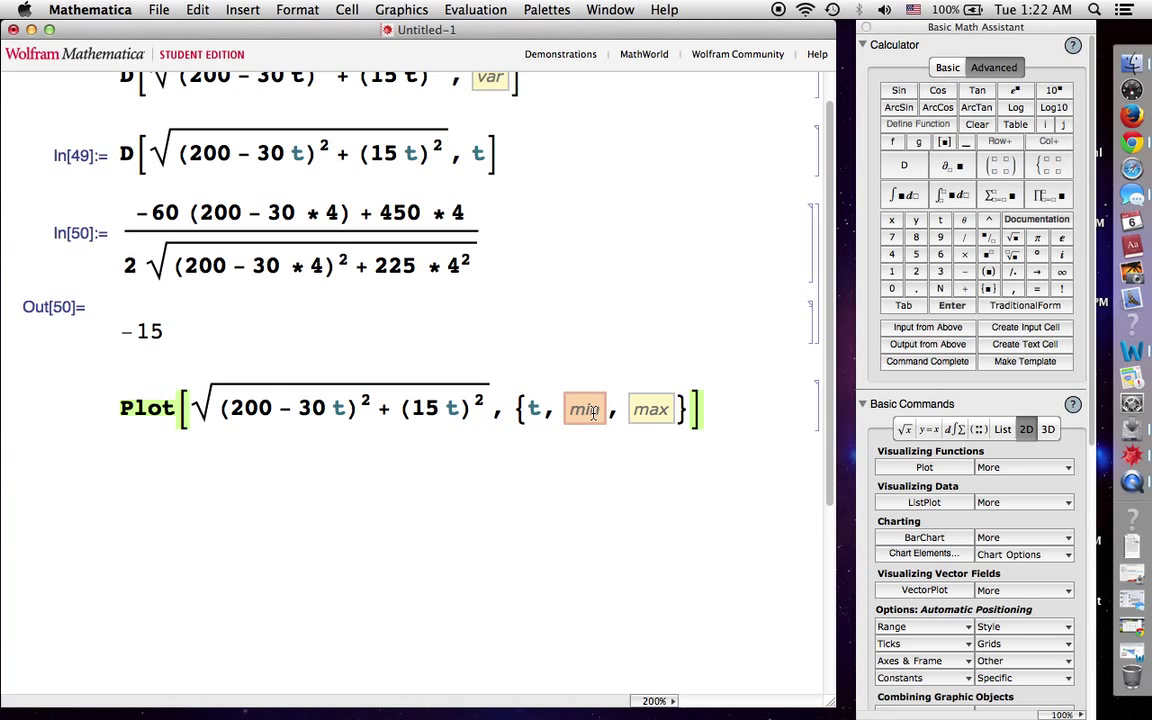
text(0)
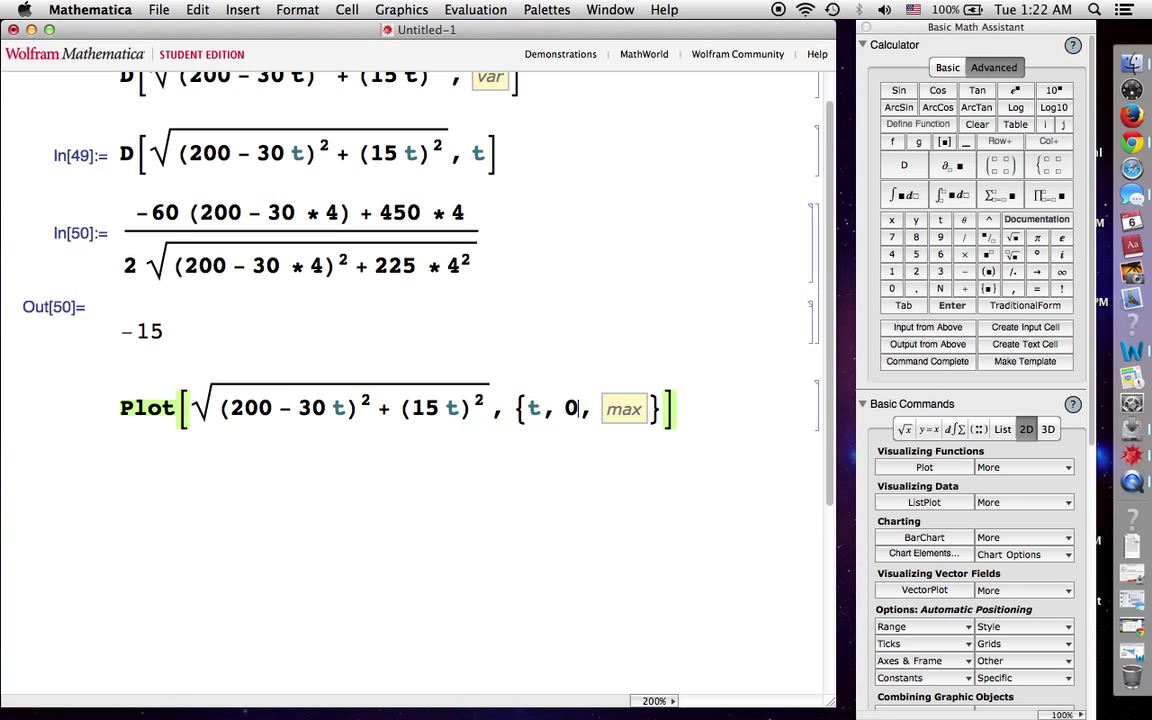
key(Tab)
text(8)
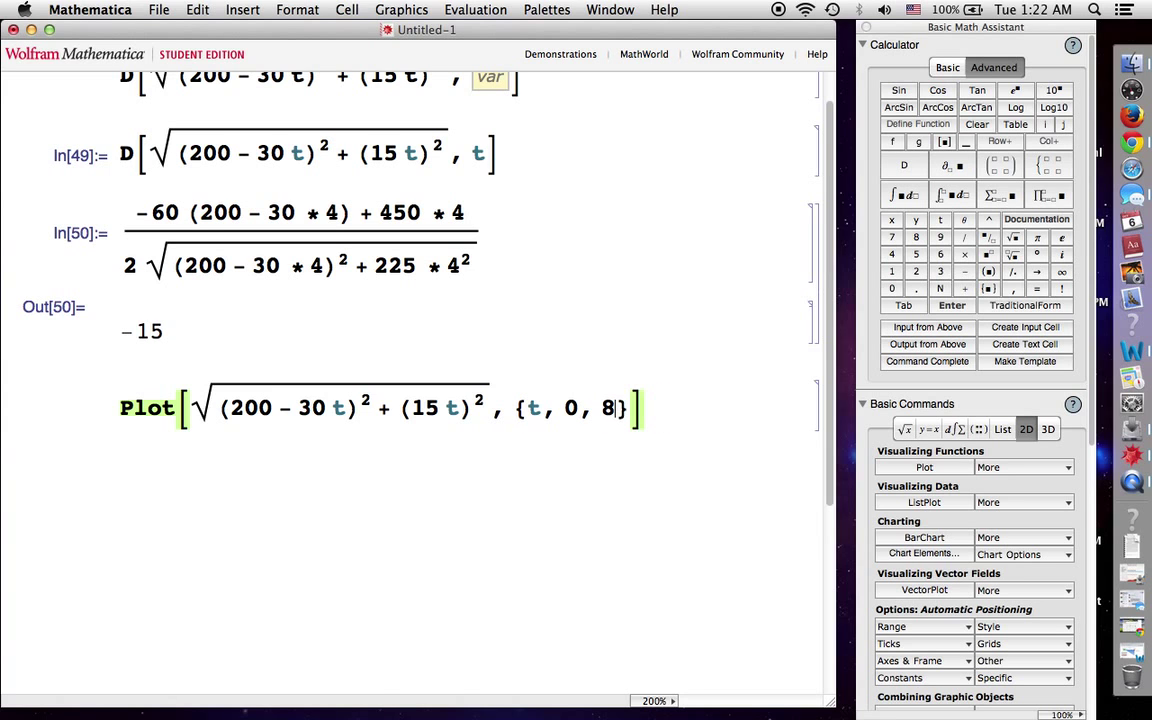
key(shift+Return)
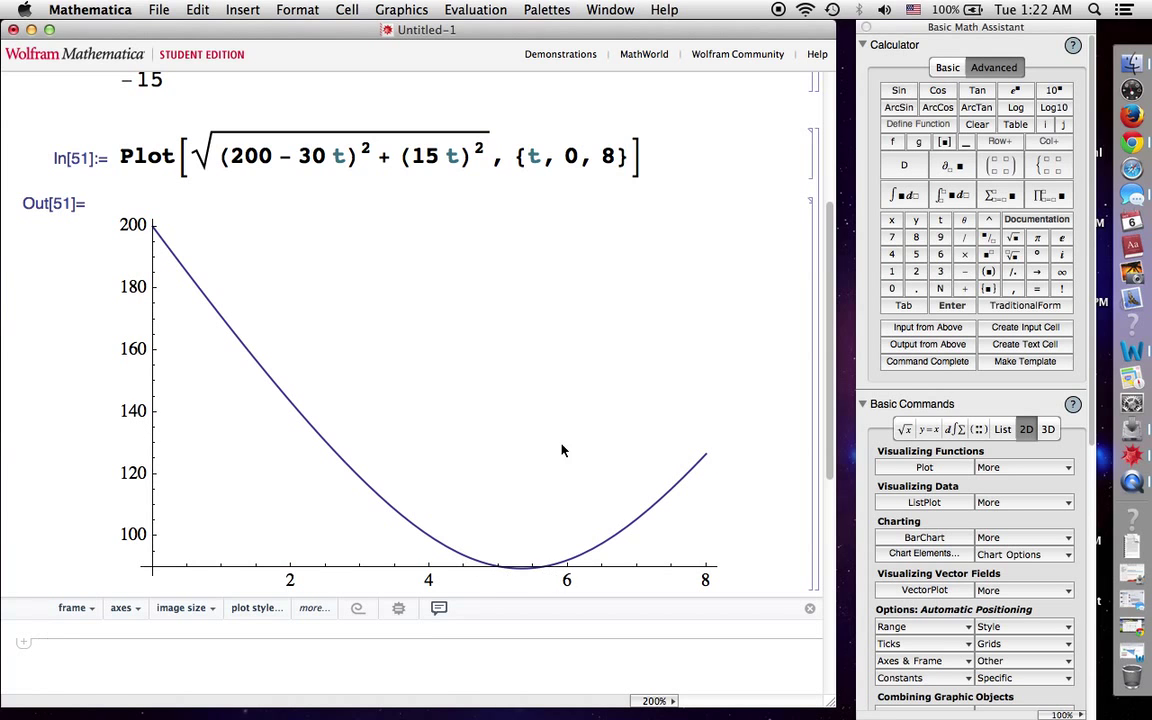
Add a PlotRange option with a y value placeholder after the {t, 0, 8} range in the Plot command
click(565, 148)
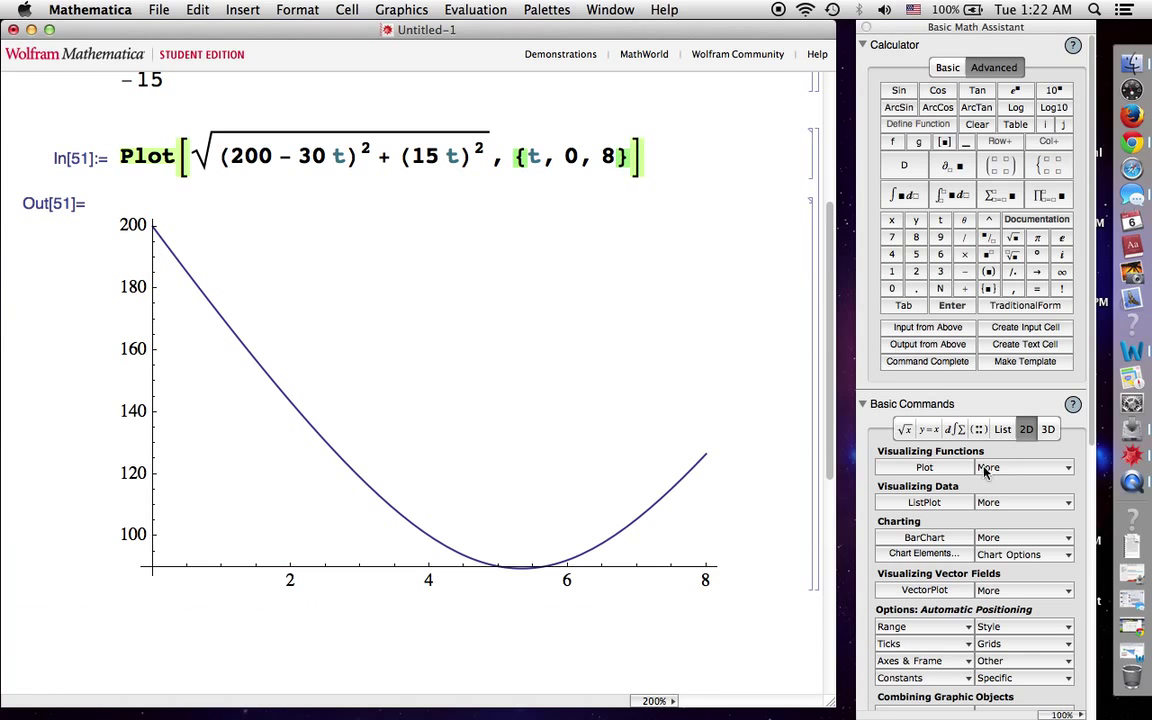
scroll(985, 475, down, 3)
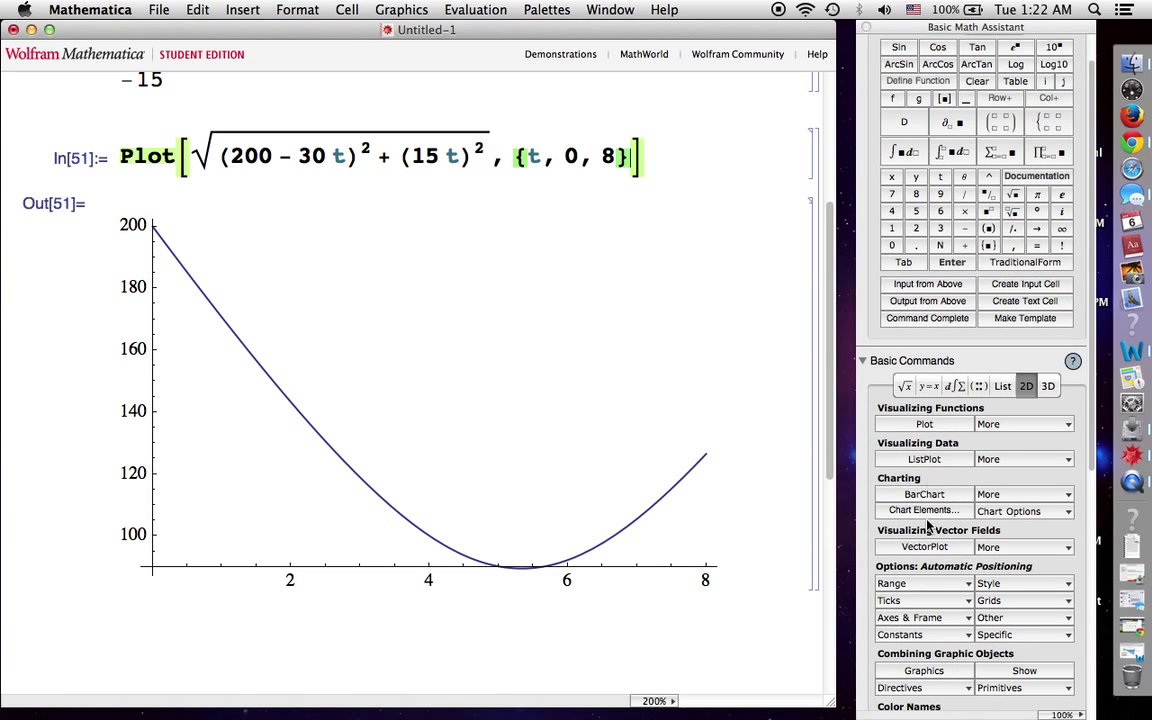
click(926, 585)
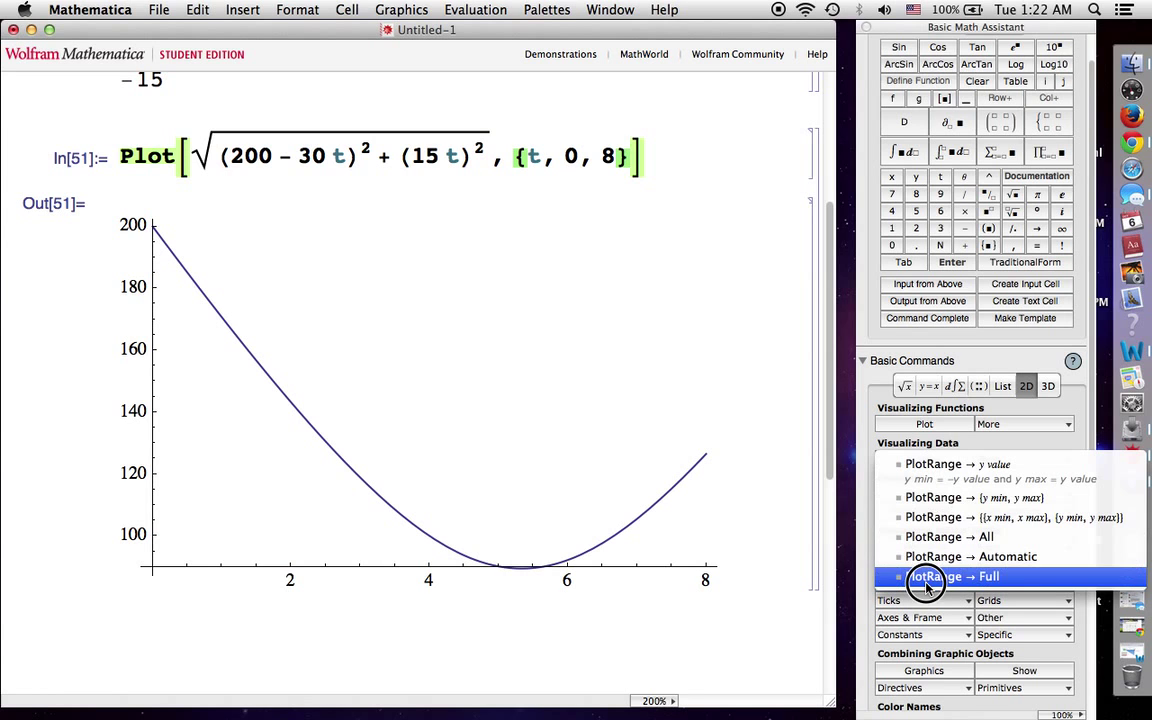
click(933, 472)
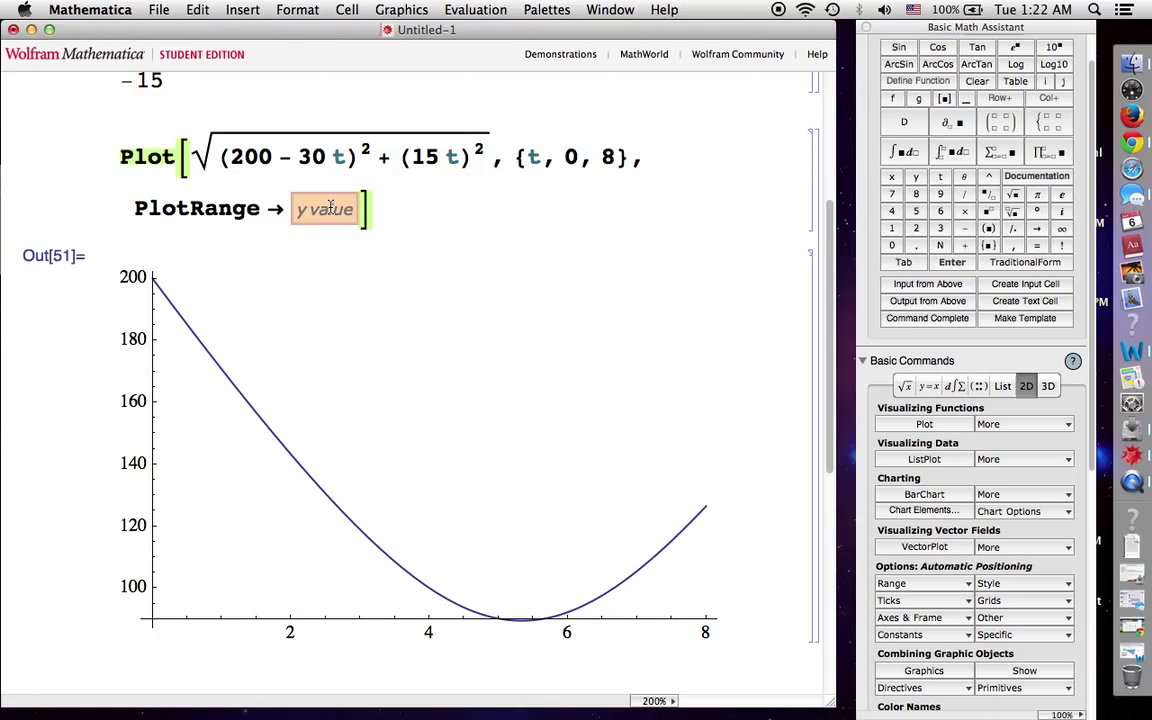
Set PlotRange to {70, 120} and re-evaluate the distance plot
text({)
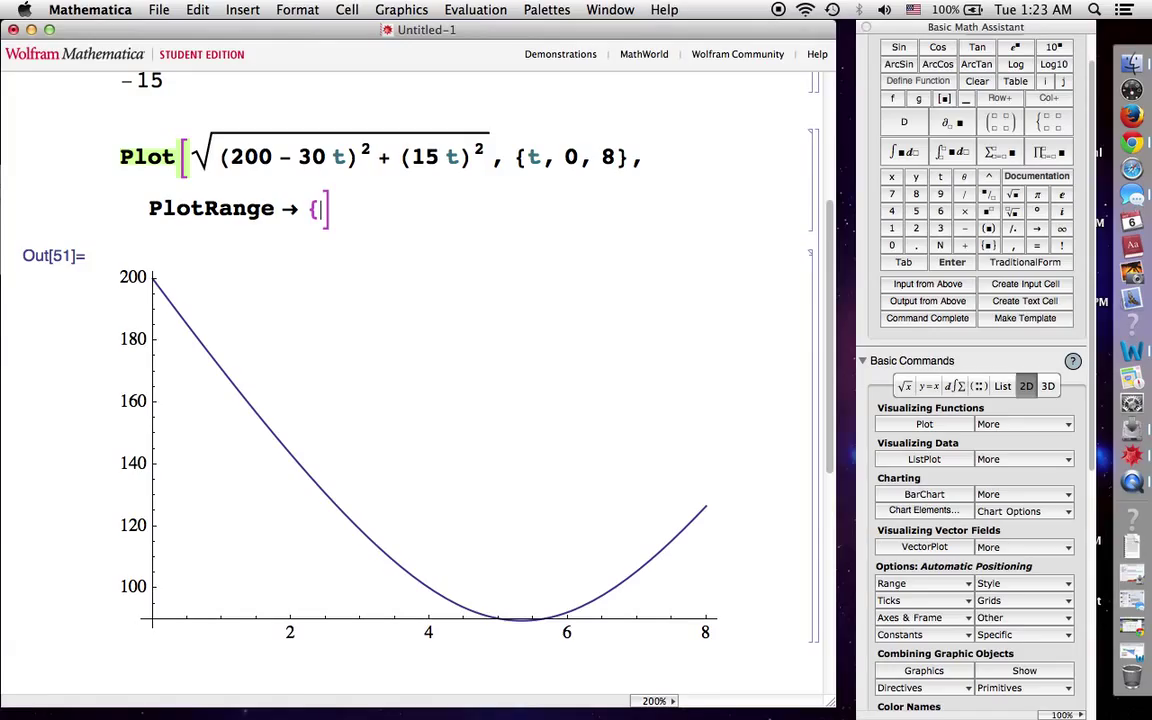
text(50,)
key(BackSpace)
key(BackSpace)
key(BackSpace)
text(70,)
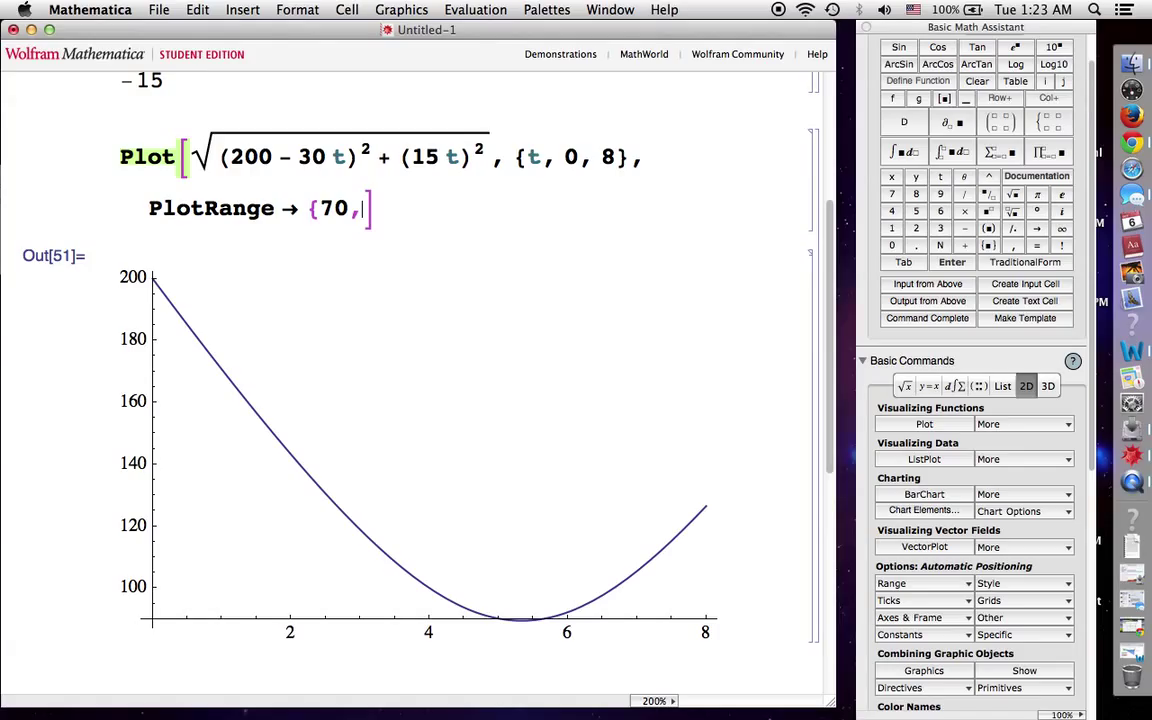
text( 120)
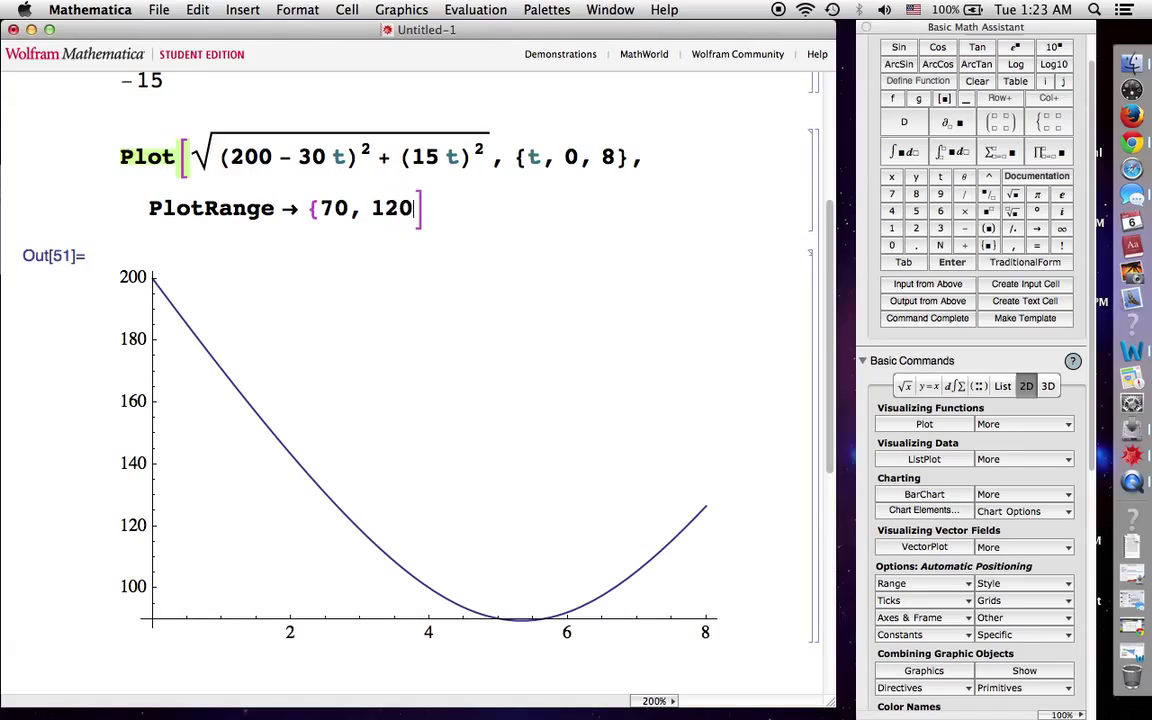
text(})
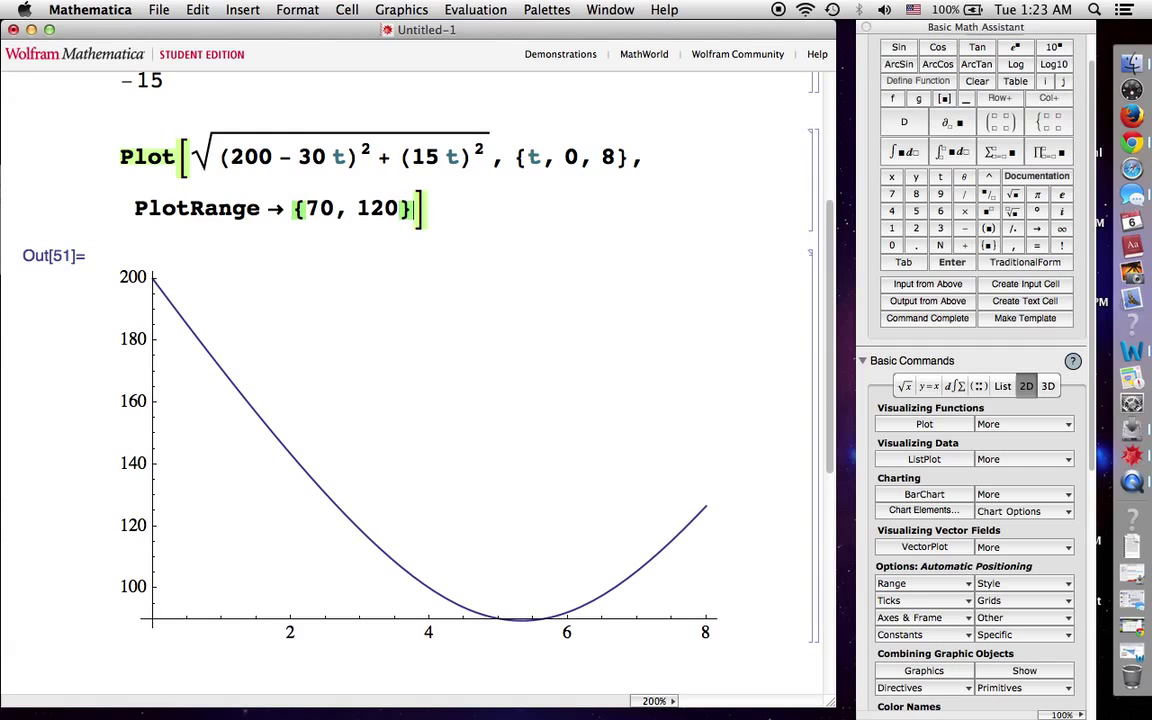
scroll(368, 265, down, 2)
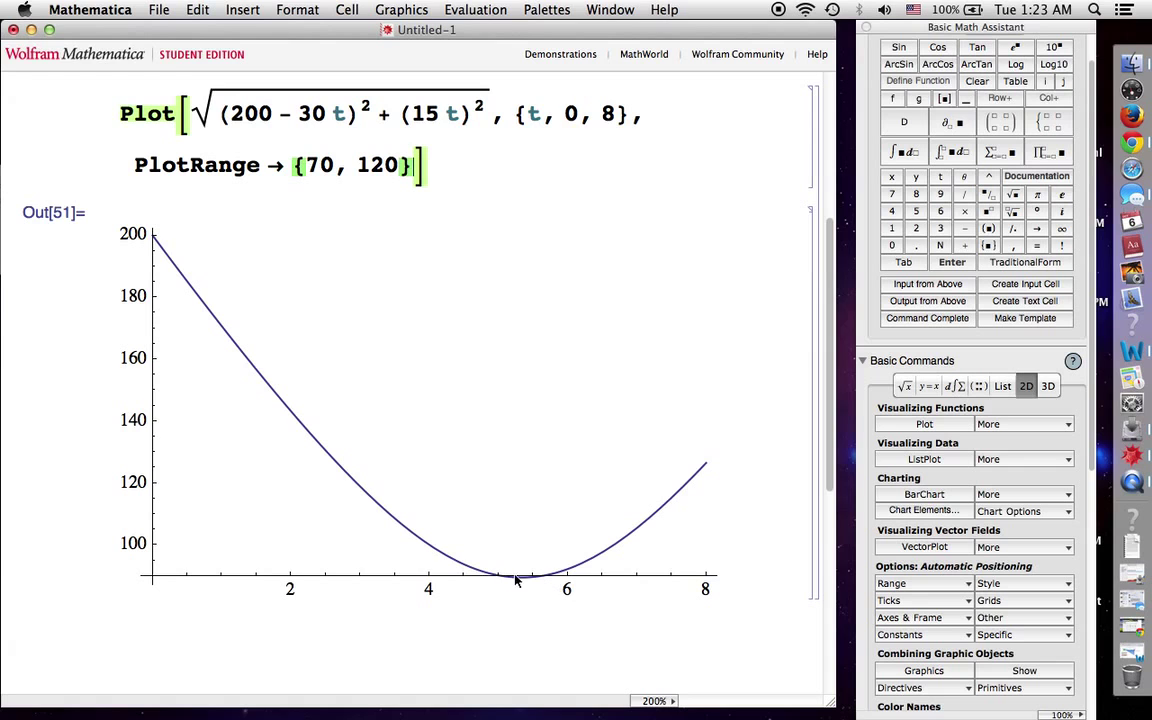
click(440, 174)
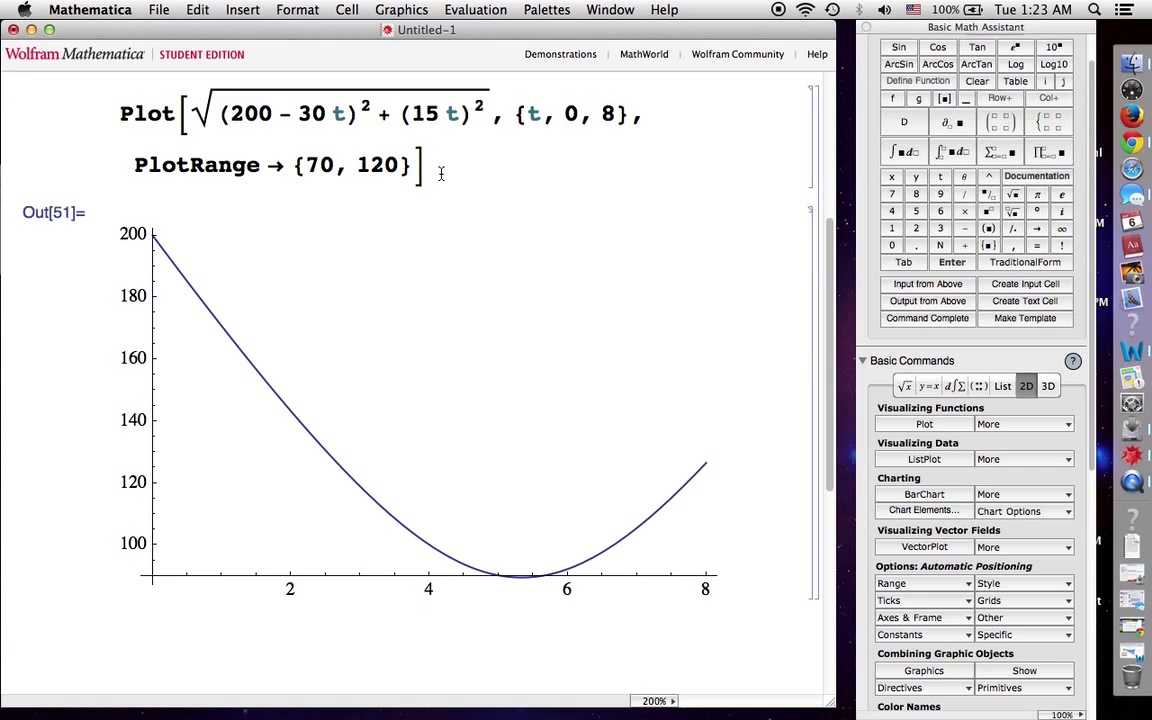
key(shift+Return)
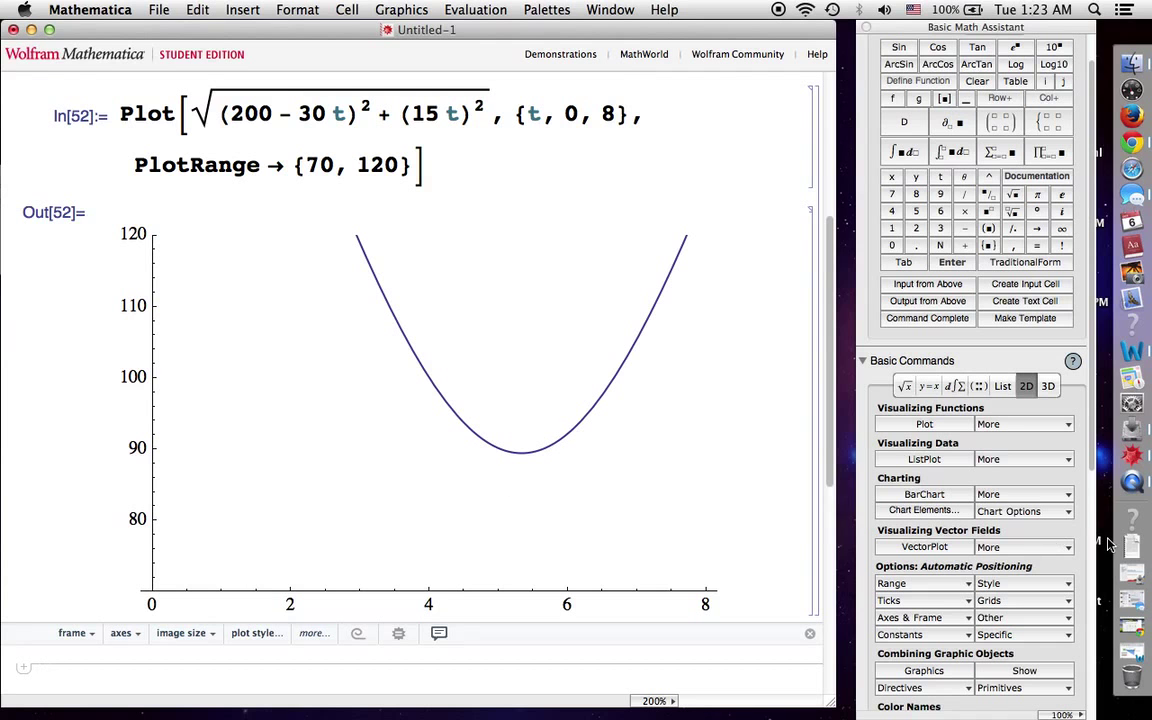
Switch to Word to reread the closest-approach question, and return to the Mathematica notebook
click(1132, 618)
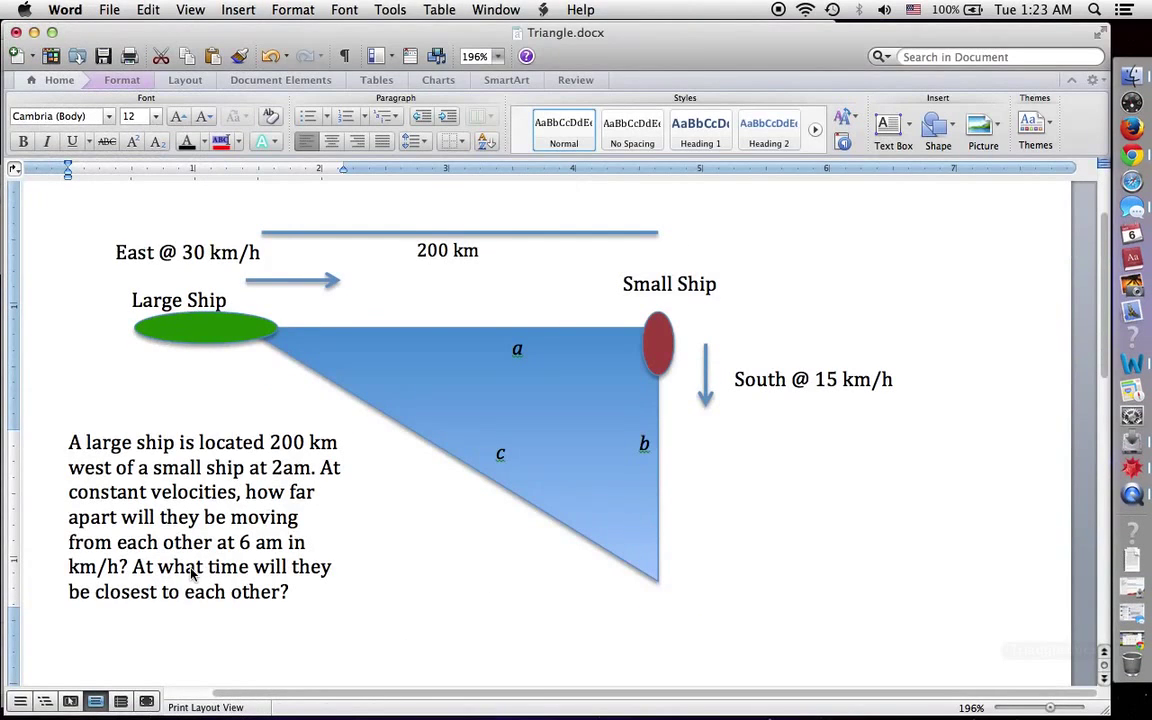
click(34, 31)
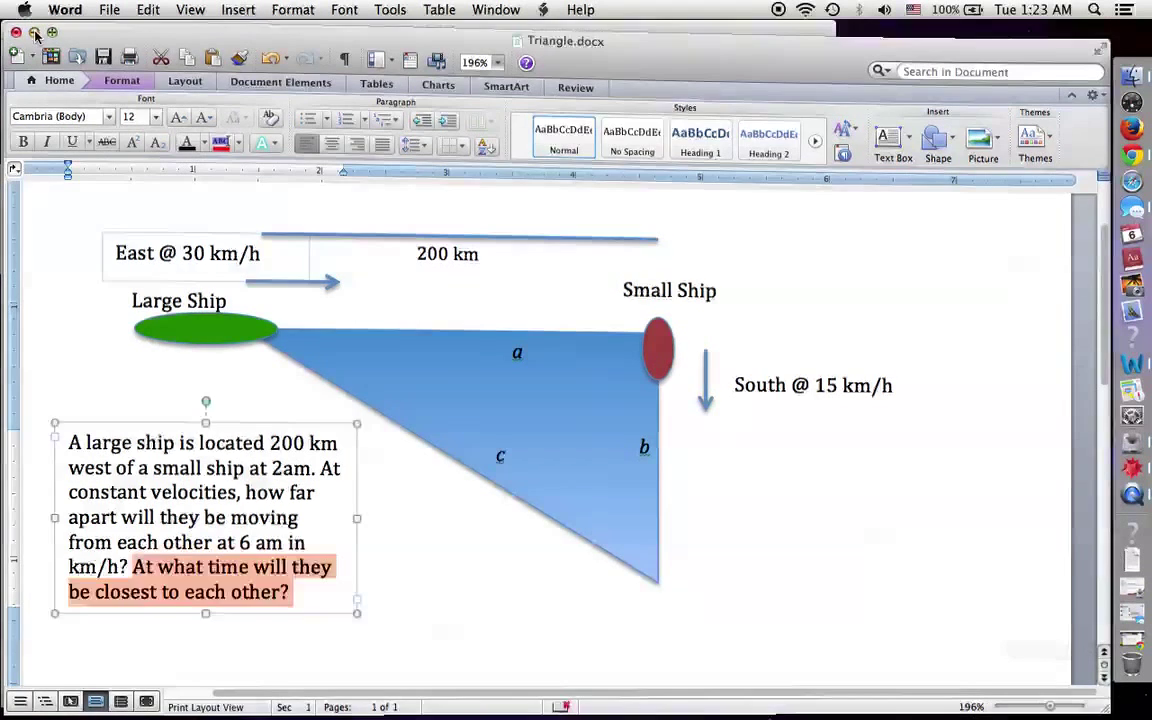
click(431, 318)
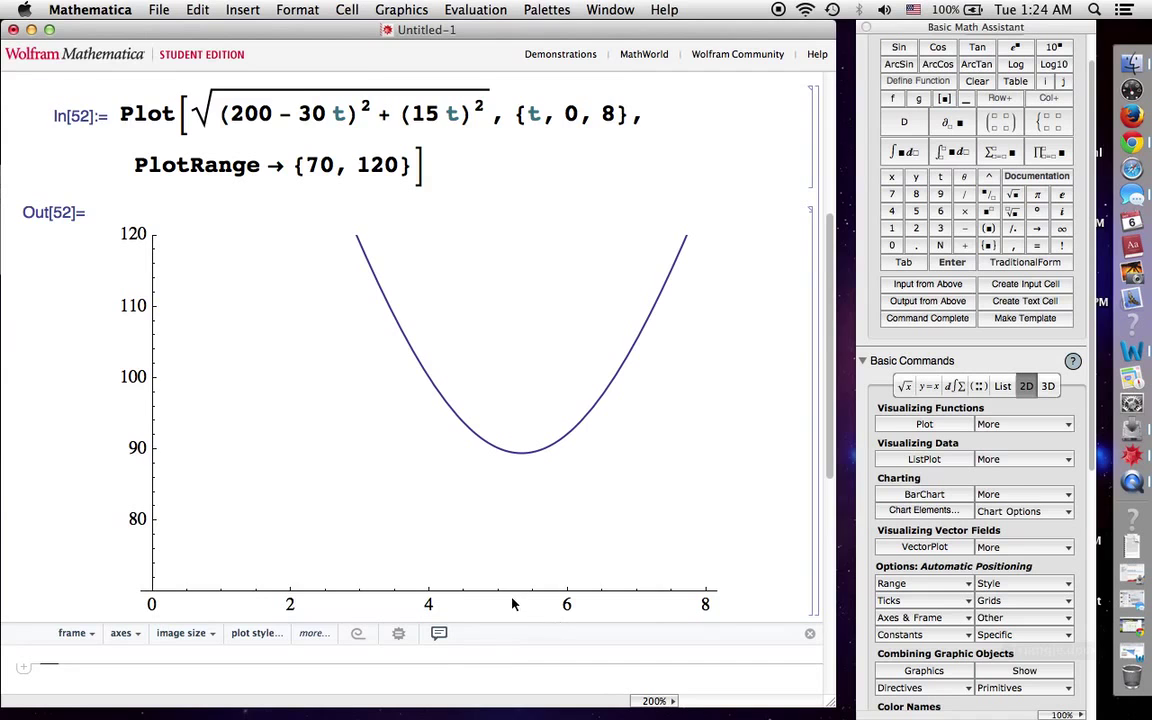
Re-evaluate the D command with respect to t to restore the distance formula's derivative in terms of t
scroll(517, 561, down, 2)
scroll(530, 470, down, 3)
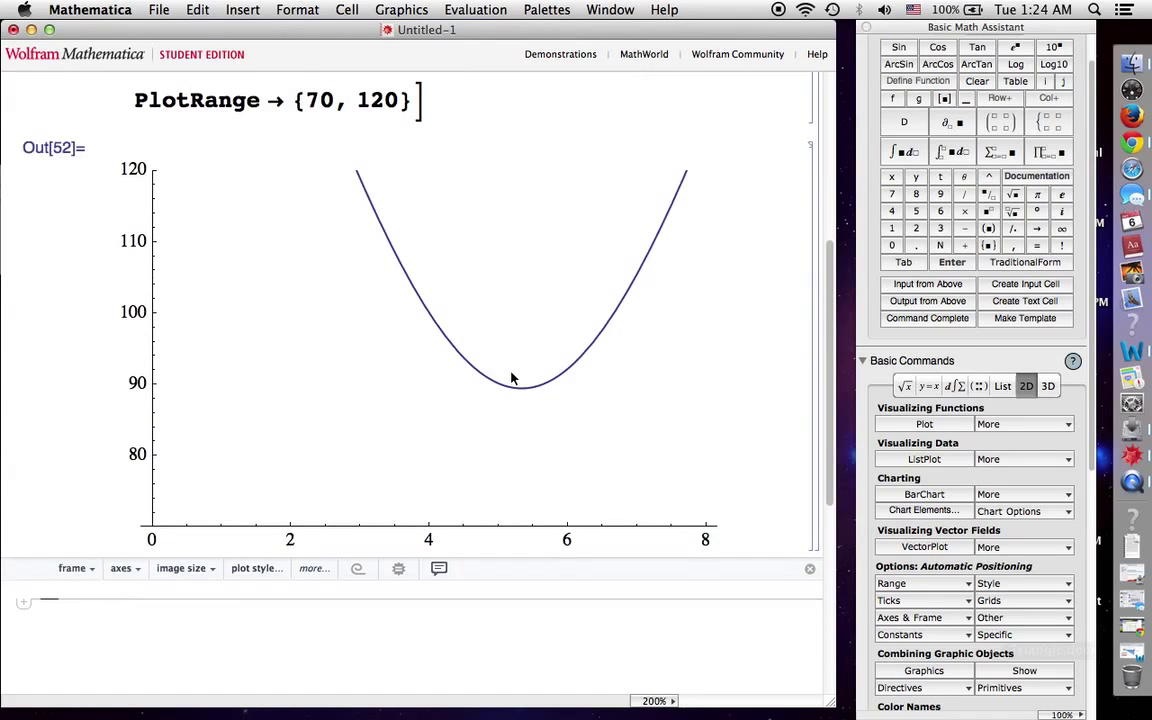
scroll(480, 330, up, 5)
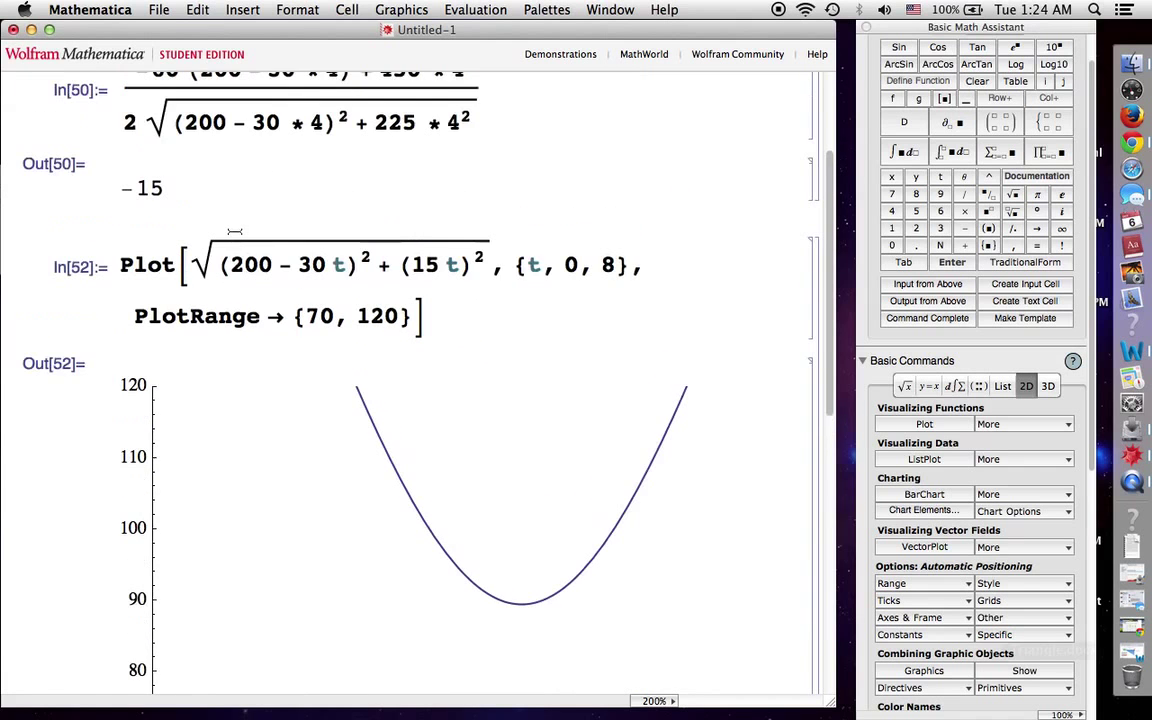
scroll(462, 357, down, 2)
scroll(540, 460, up, 6)
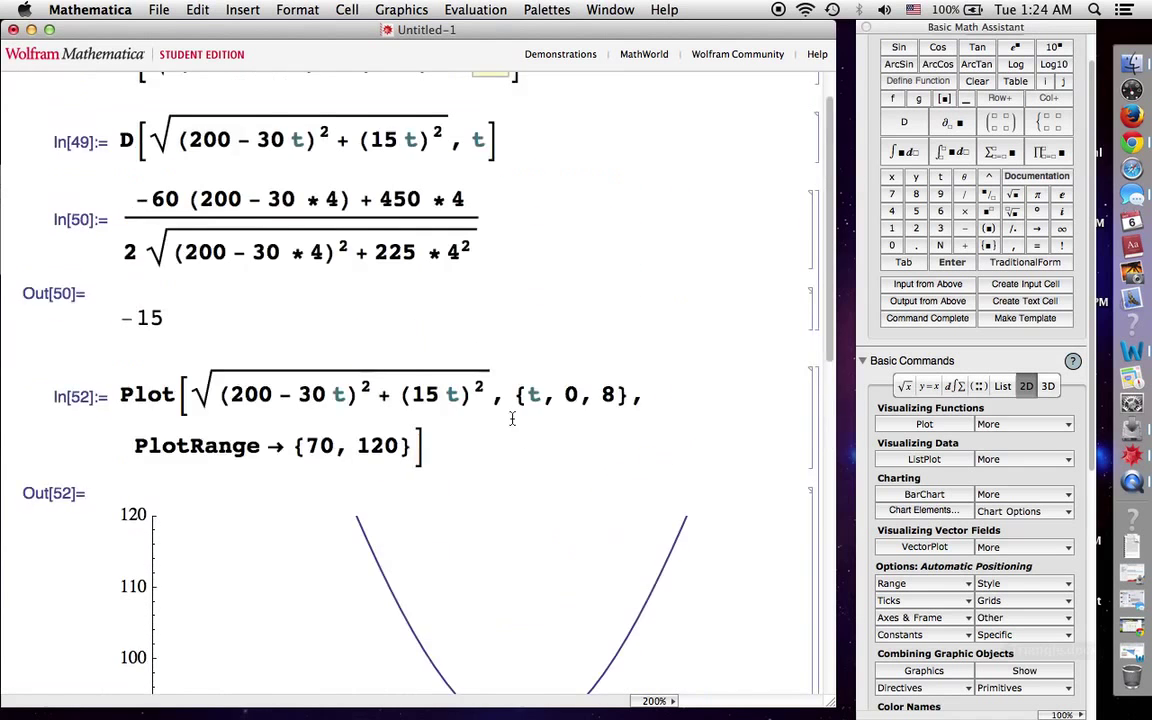
scroll(433, 350, down, 2)
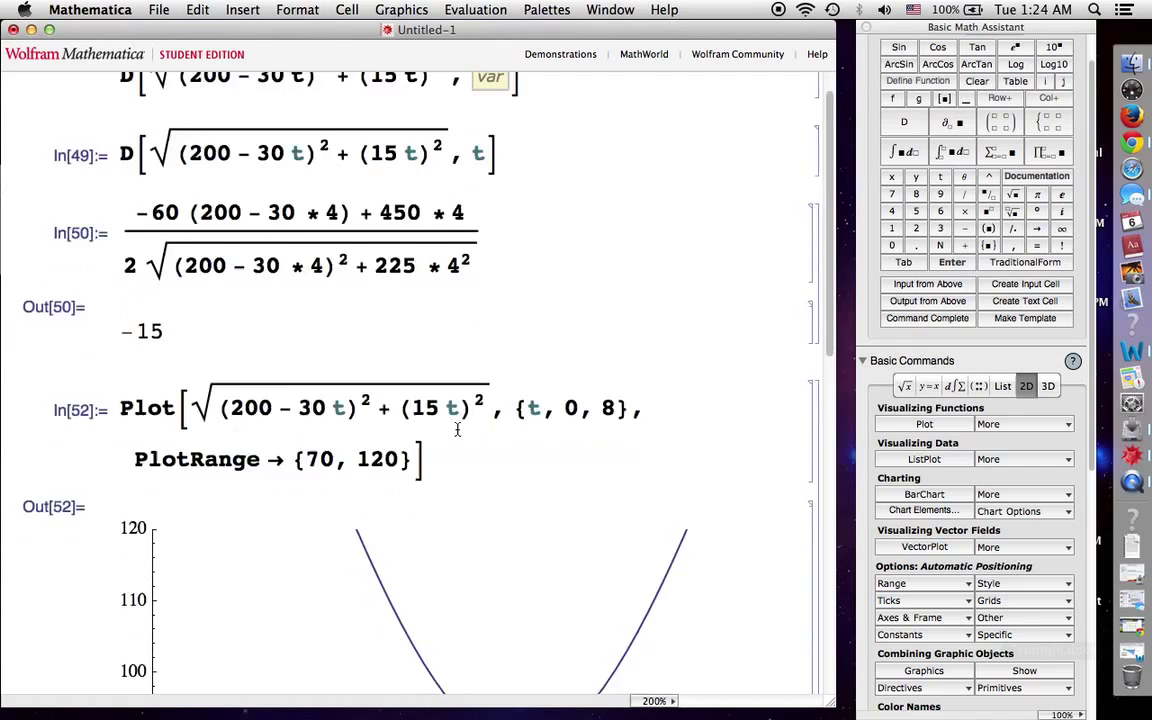
scroll(244, 311, up, 2)
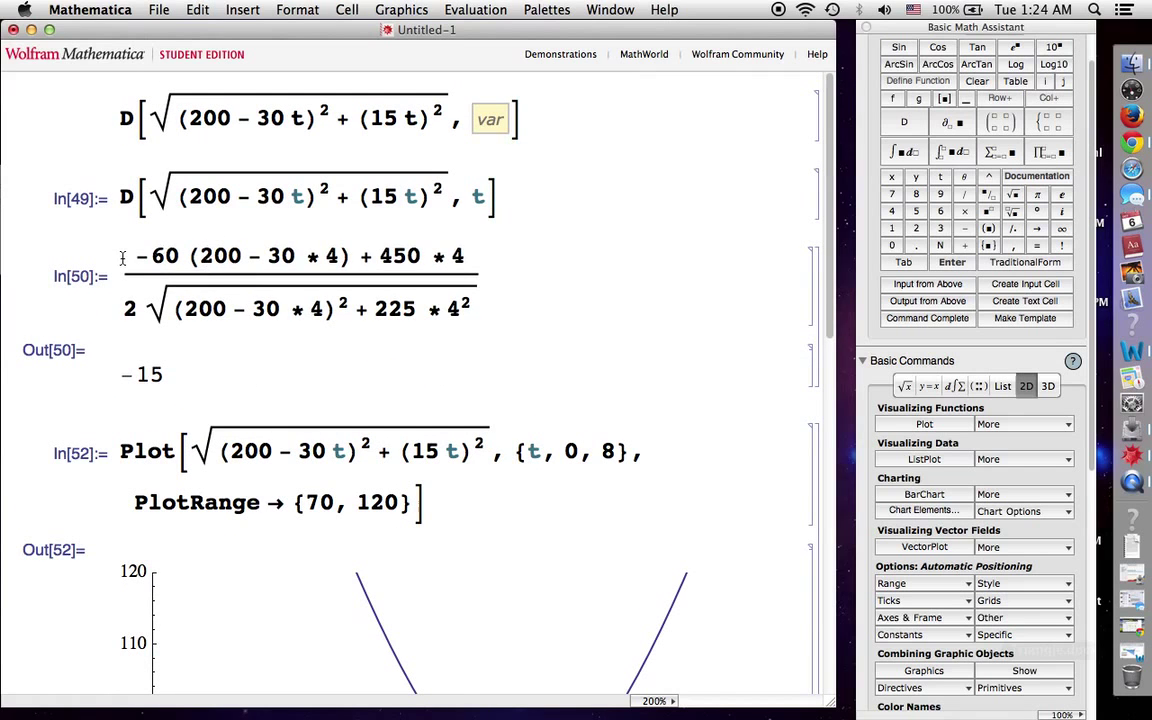
drag(110, 232, 303, 288)
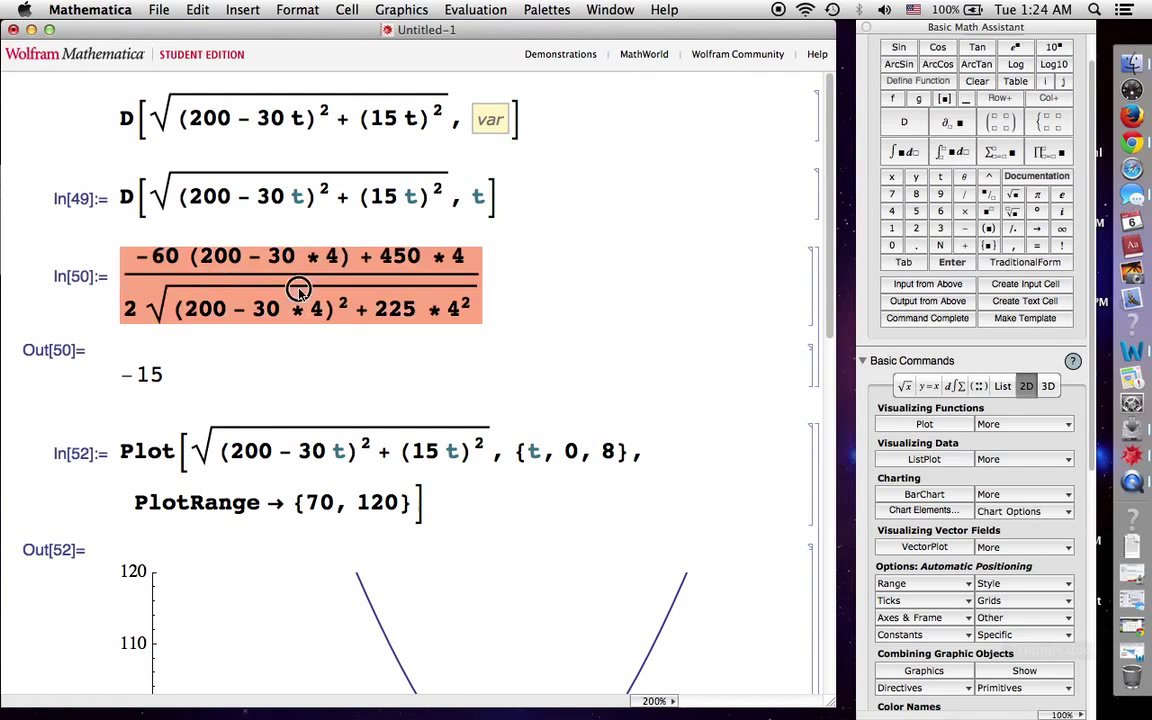
click(482, 267)
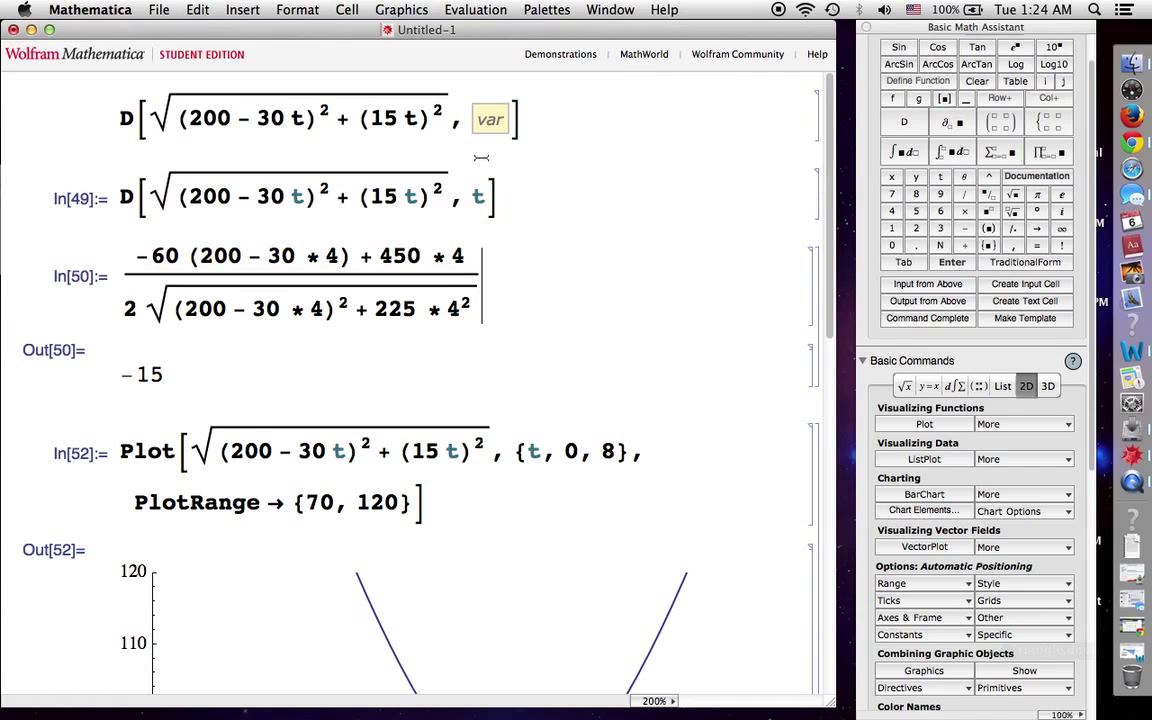
click(510, 205)
key(shift+Return)
Copy the whole derivative fraction from the D command's output
drag(125, 258, 330, 300)
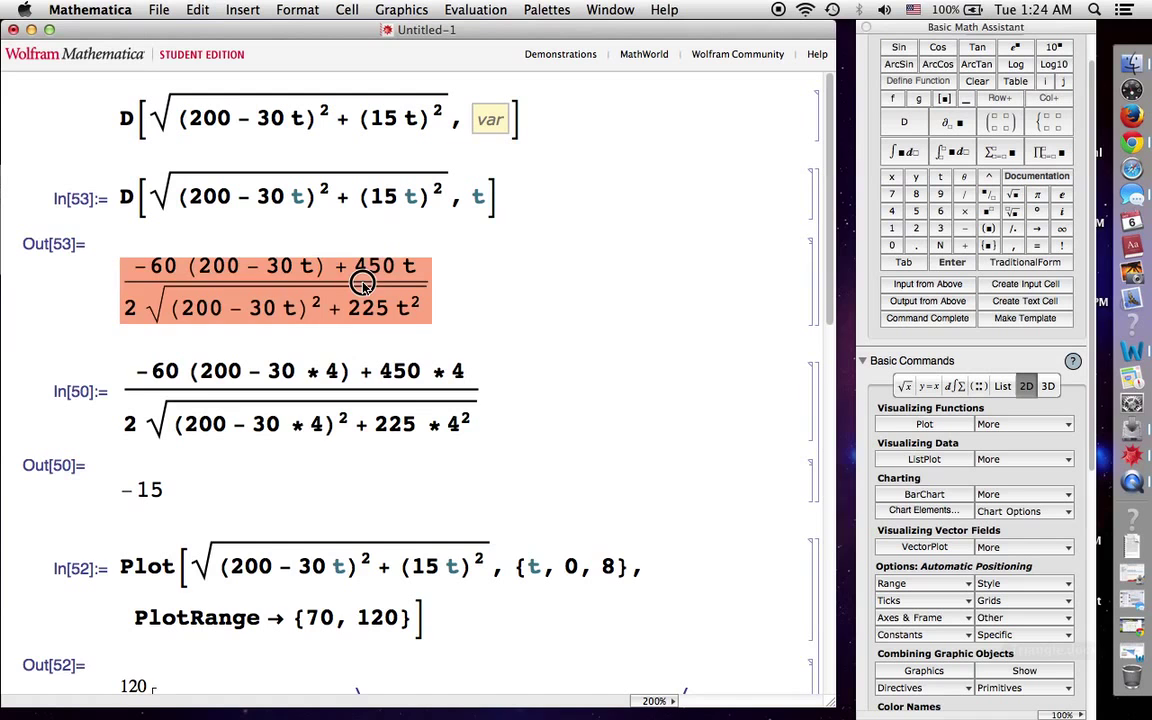
right_click(237, 297)
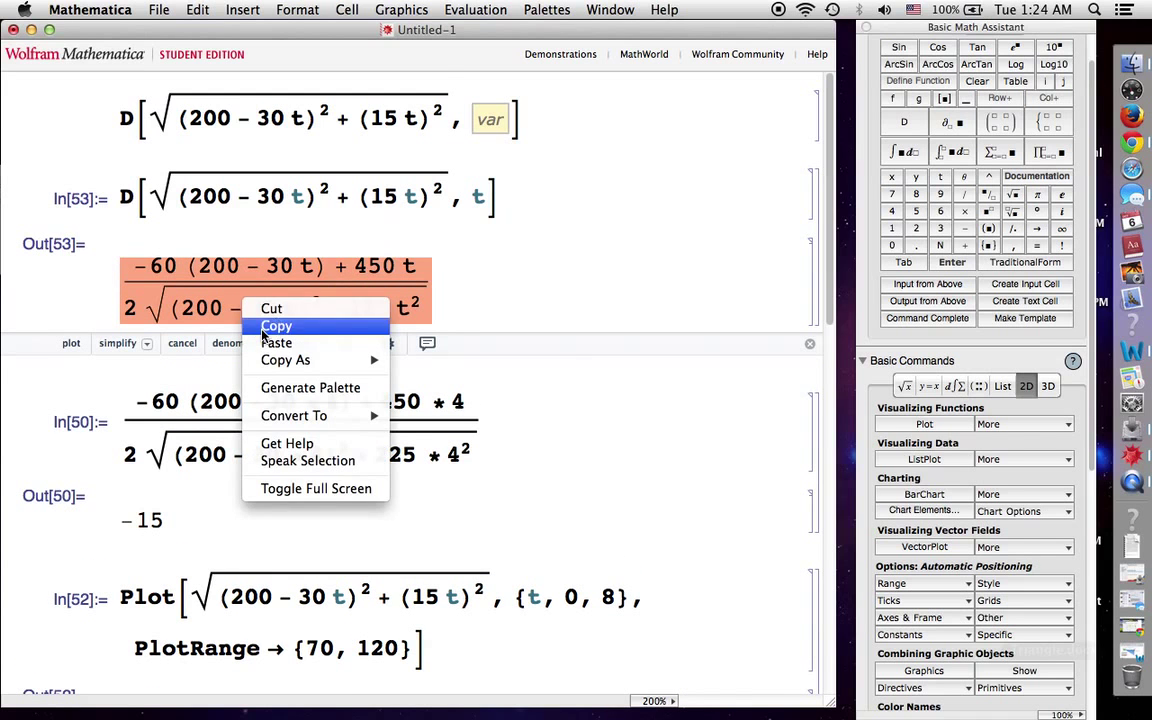
click(278, 327)
scroll(316, 405, down, 10)
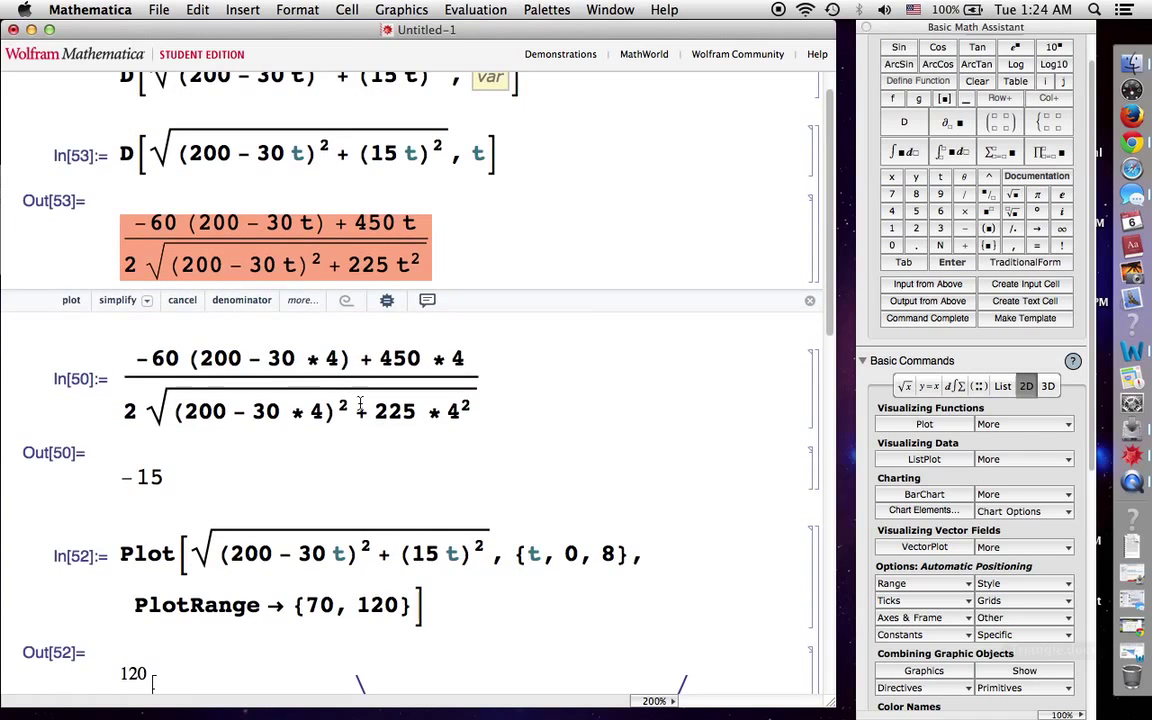
Paste the copied derivative into a new cell below the distance plot and select the whole expression
scroll(500, 403, down, 7)
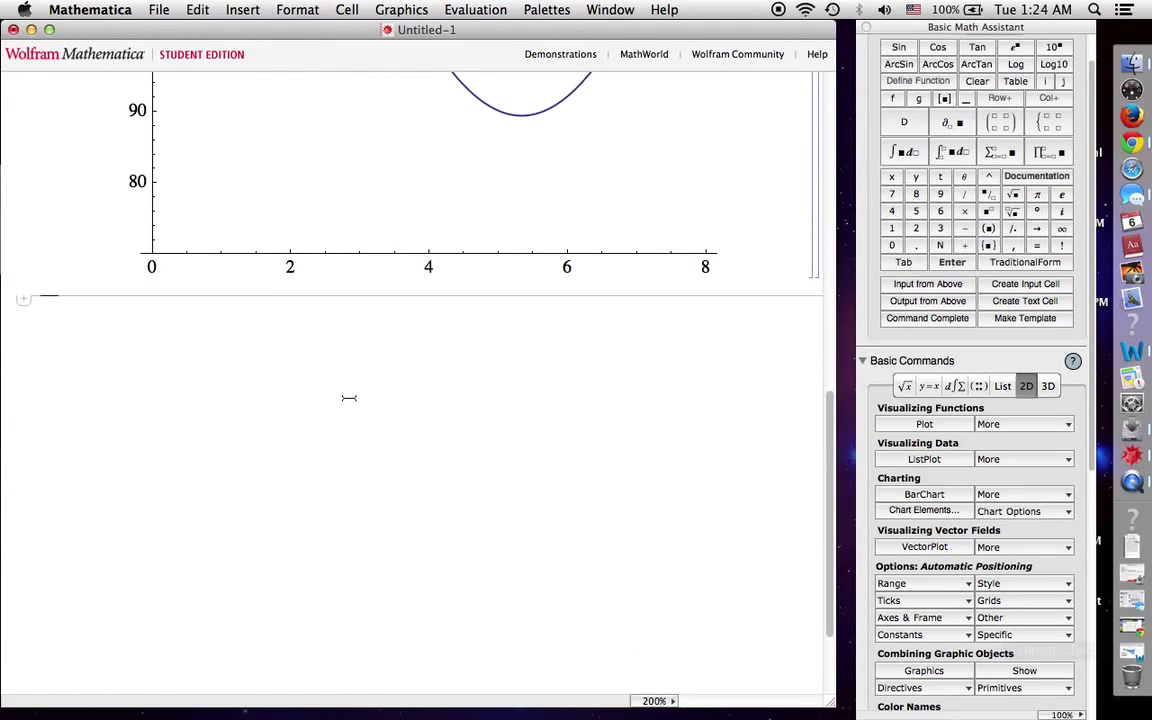
key(super+v)
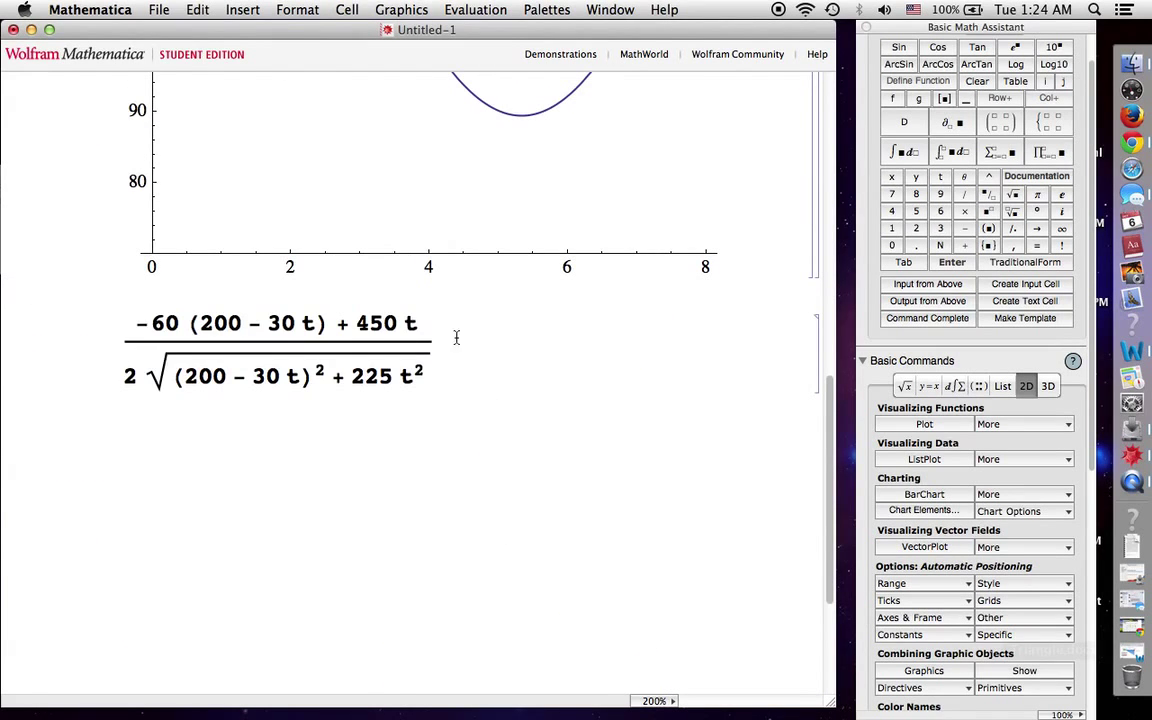
triple_click(258, 323)
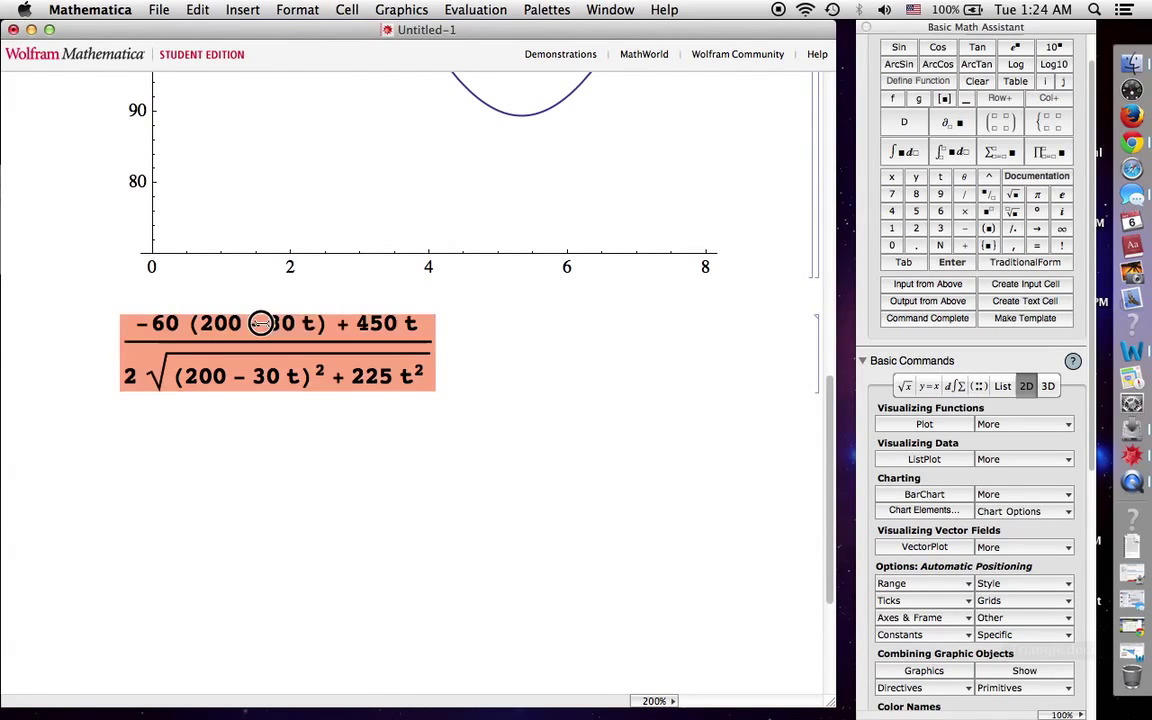
click(453, 352)
triple_click(240, 323)
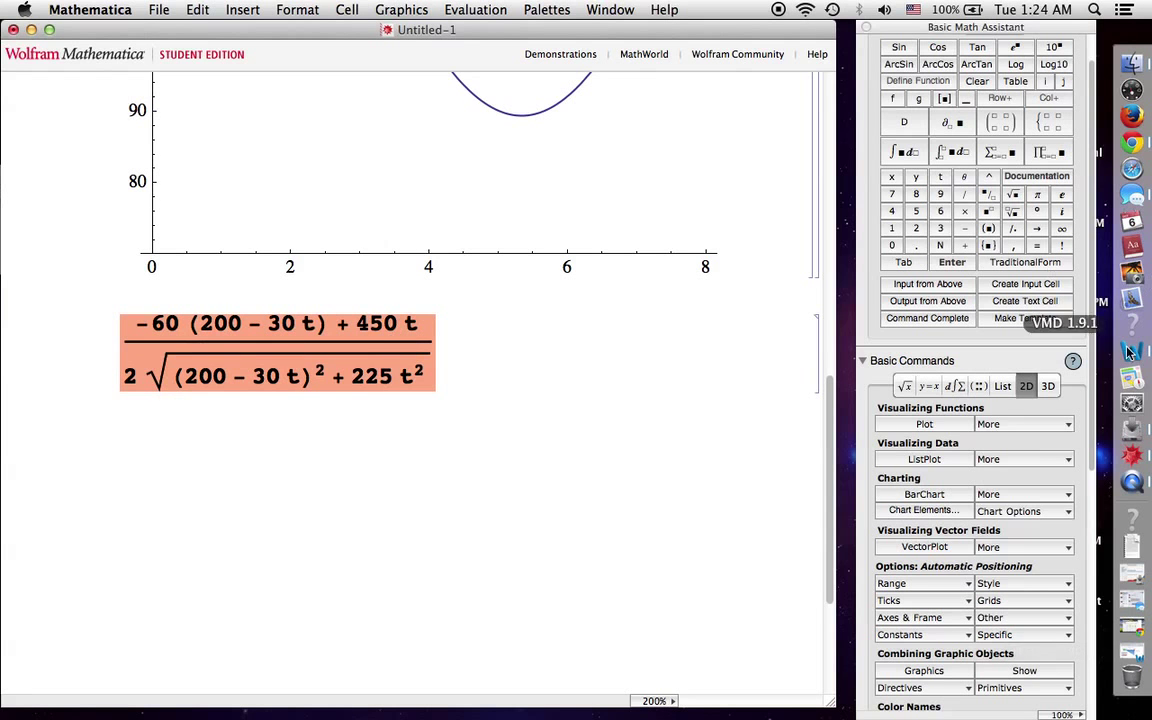
Examine the distance plot around its lowest point, comparing it with the derivative expression below
scroll(990, 393, down, 4)
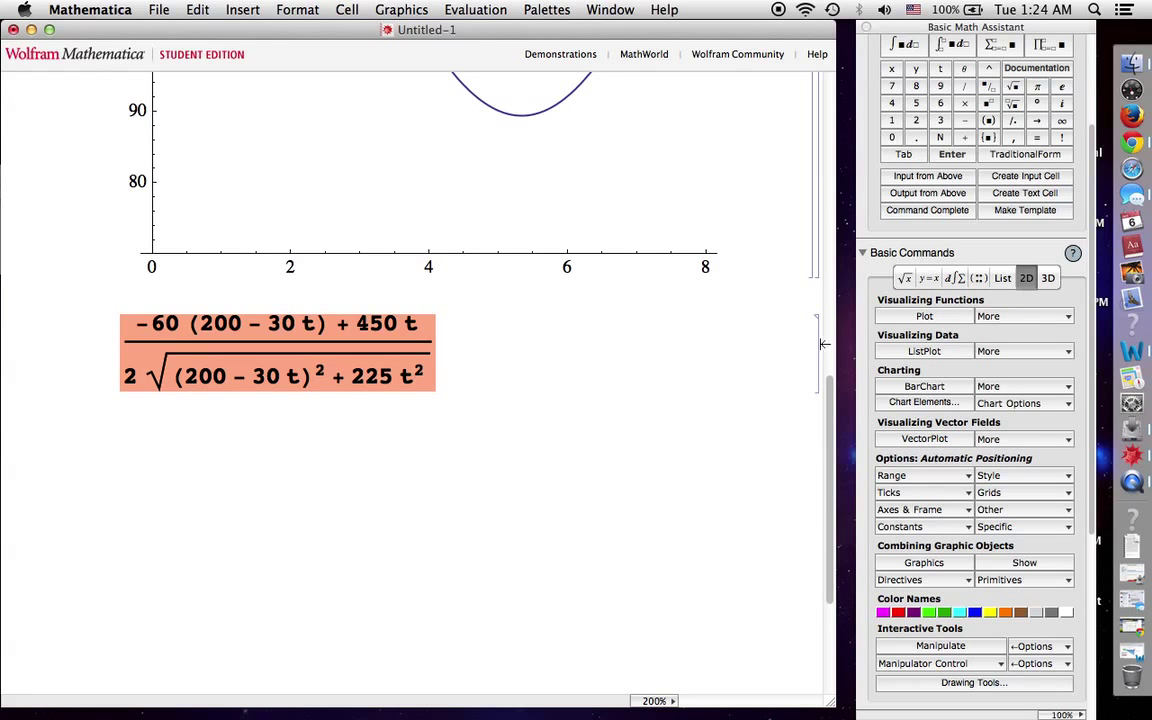
scroll(736, 312, up, 5)
scroll(720, 322, up, 3)
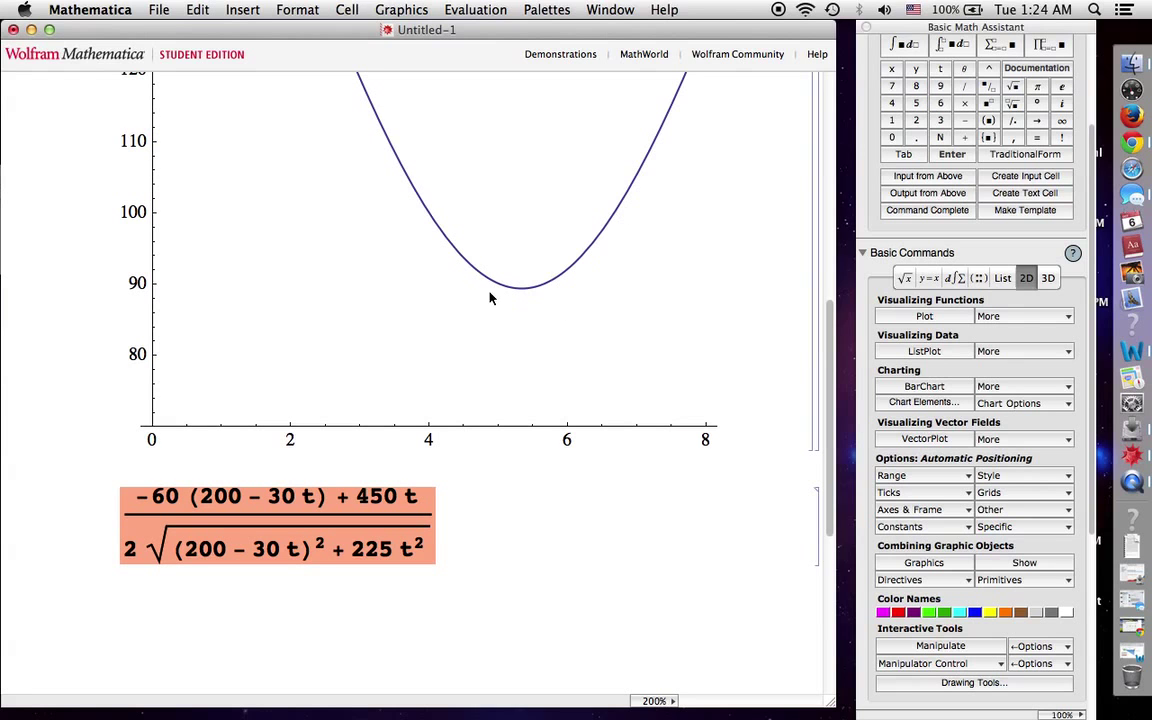
scroll(505, 300, down, 2)
scroll(517, 290, up, 4)
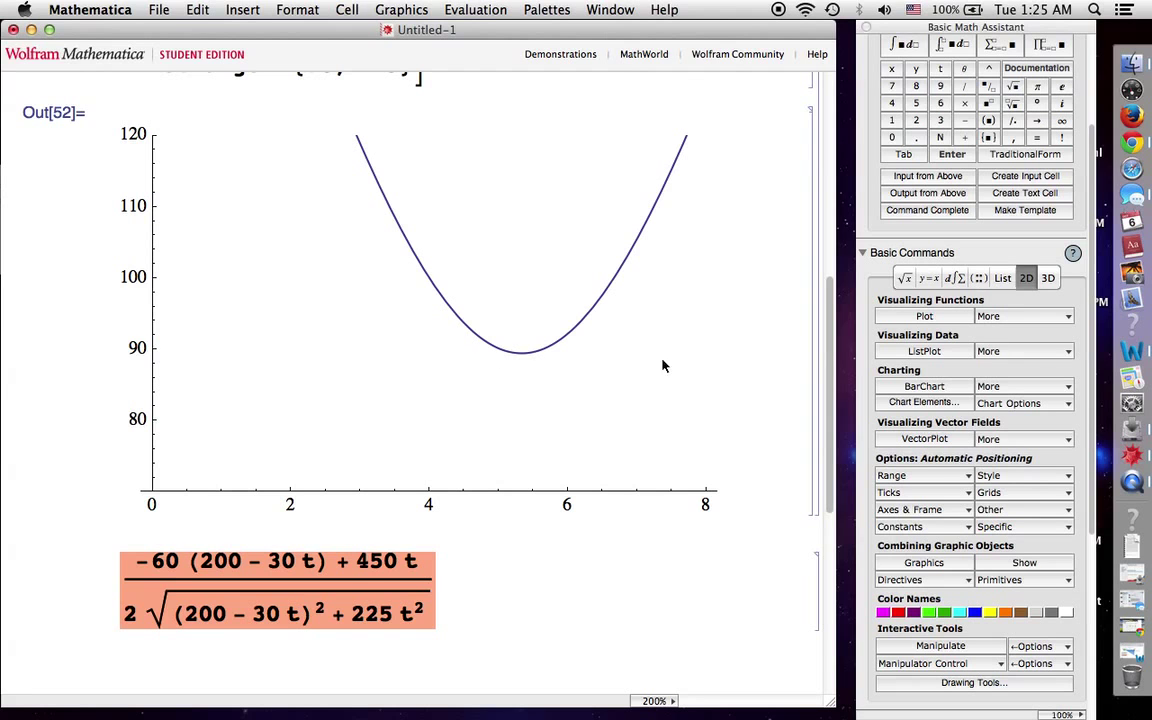
scroll(662, 366, down, 2)
scroll(299, 590, down, 2)
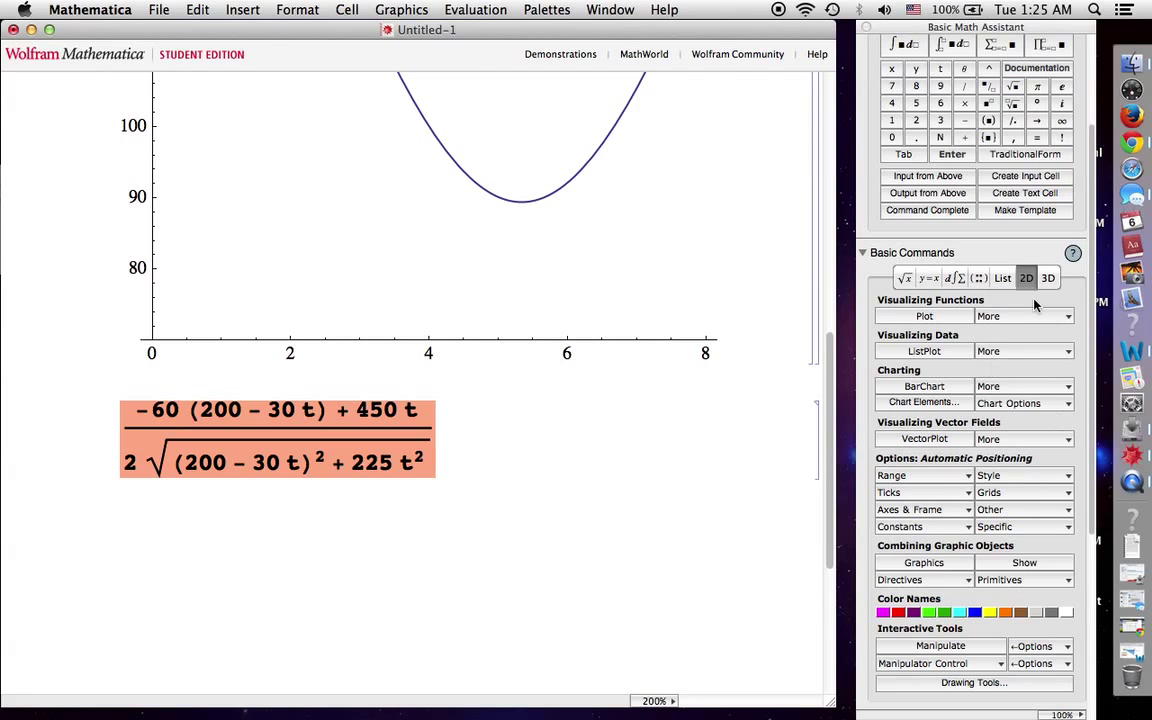
Insert a Solve template in a new cell below the pasted derivative and paste the derivative as its left-hand side
click(442, 606)
scroll(442, 606, down, 1)
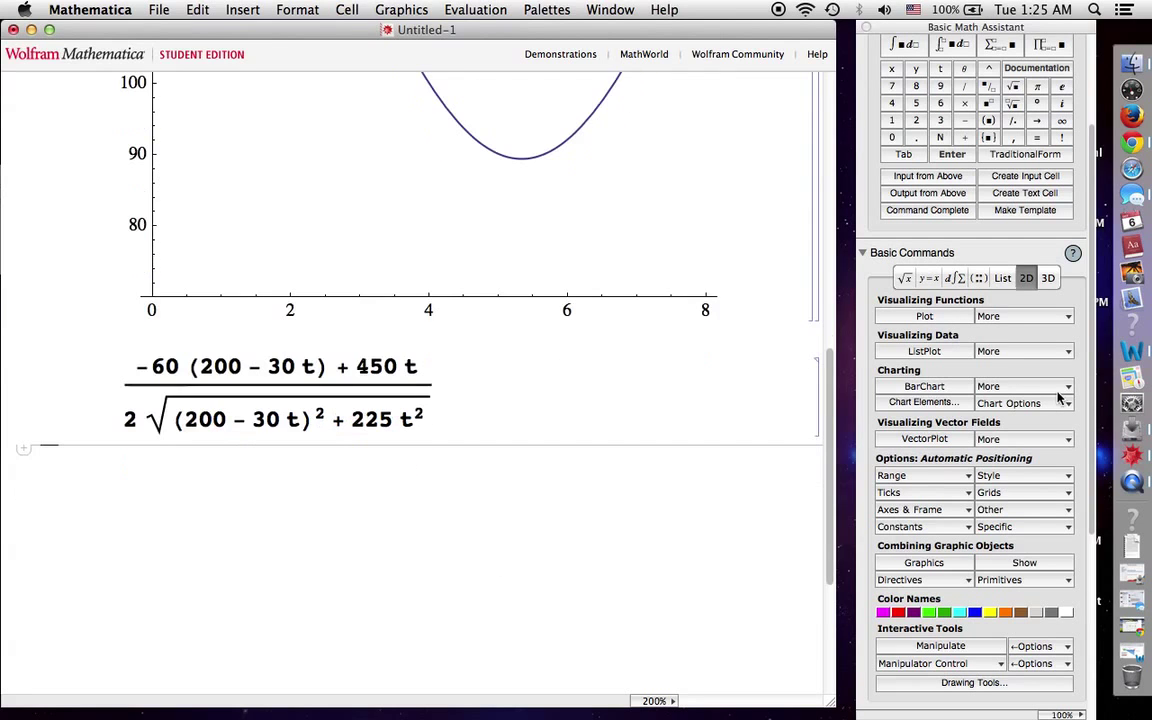
click(928, 277)
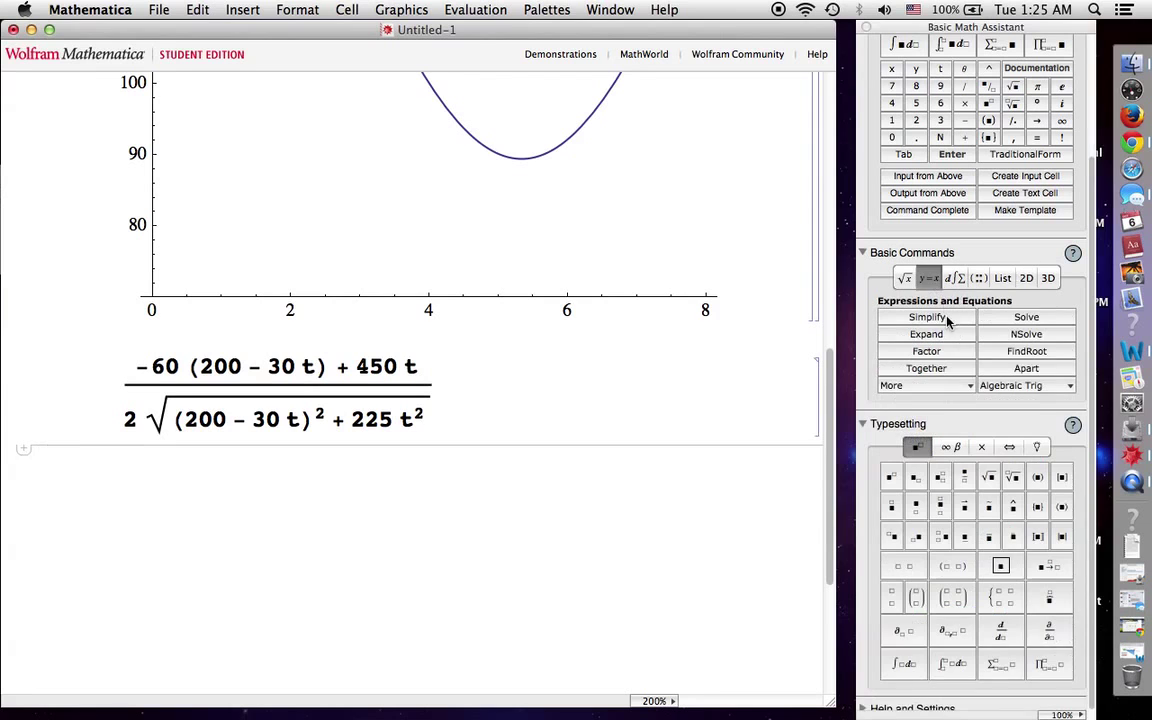
click(1045, 321)
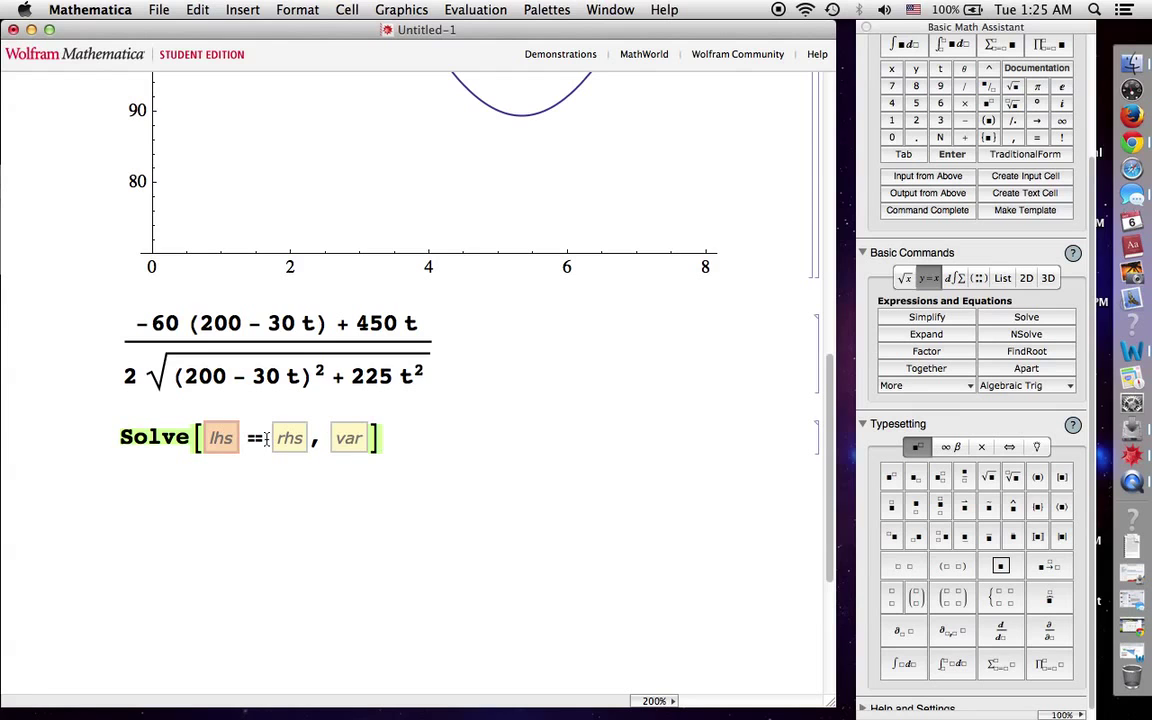
click(356, 444)
key(Tab)
key(super+v)
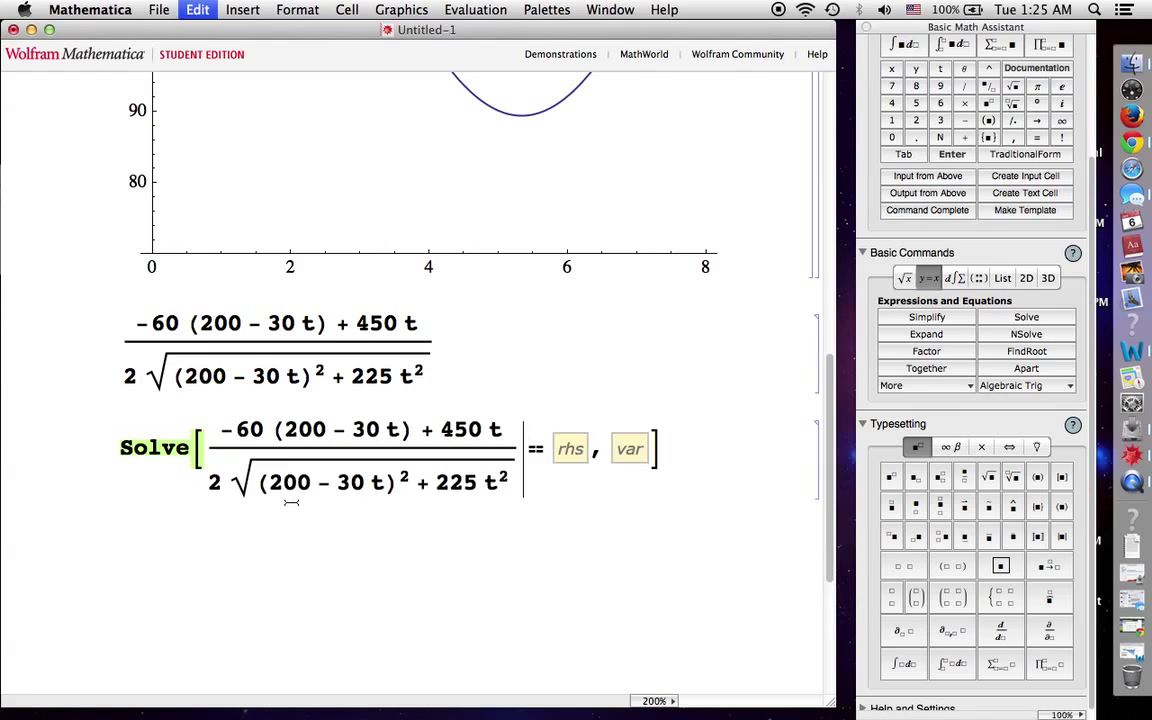
Set the Solve command's right-hand side to 0 and its variable to t, and evaluate it
click(567, 450)
text(0)
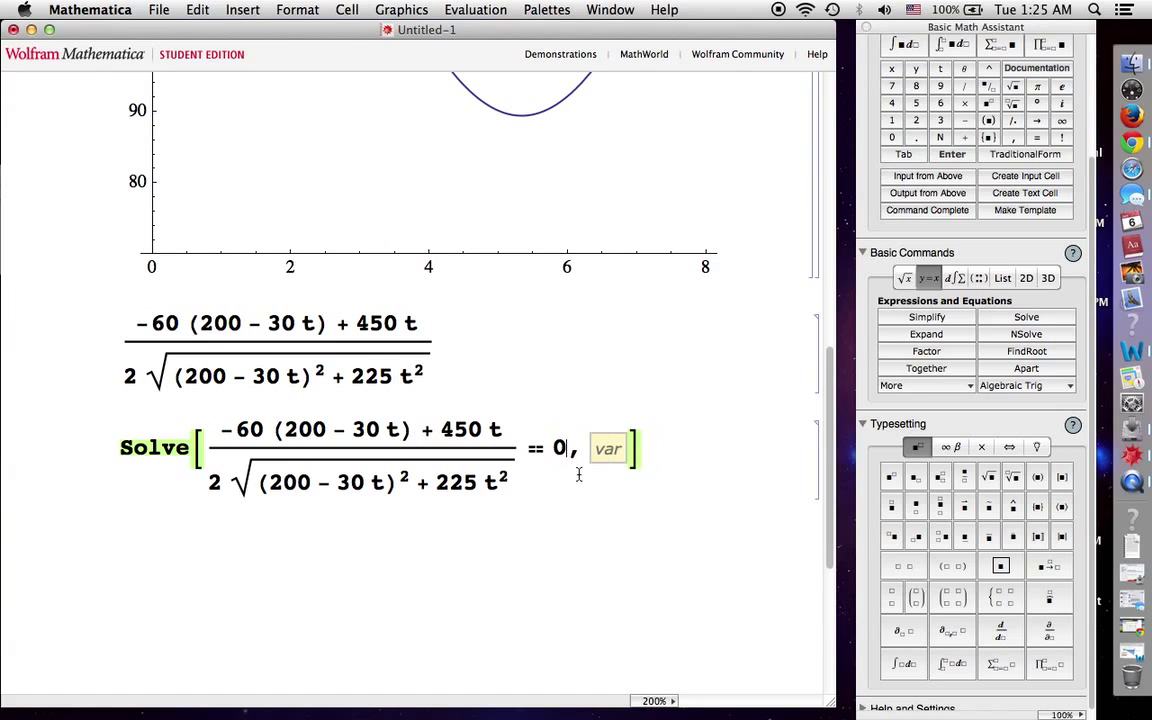
key(Tab)
text(t)
click(657, 461)
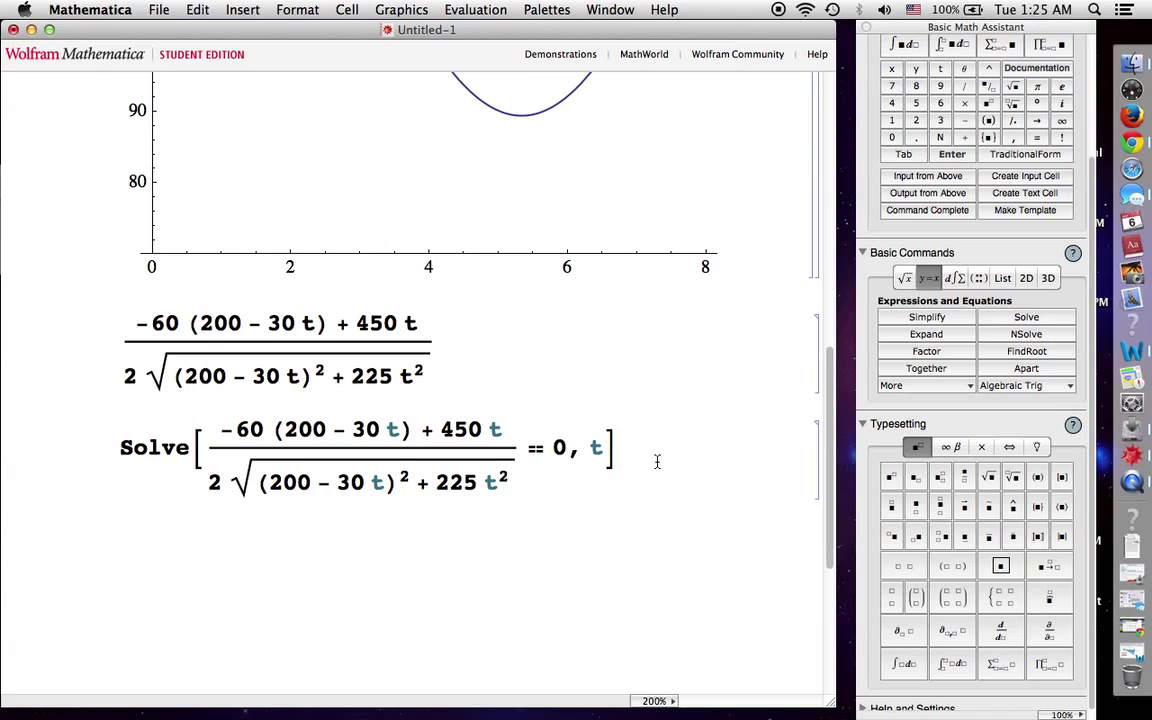
scroll(670, 400, down, 1)
scroll(681, 330, up, 4)
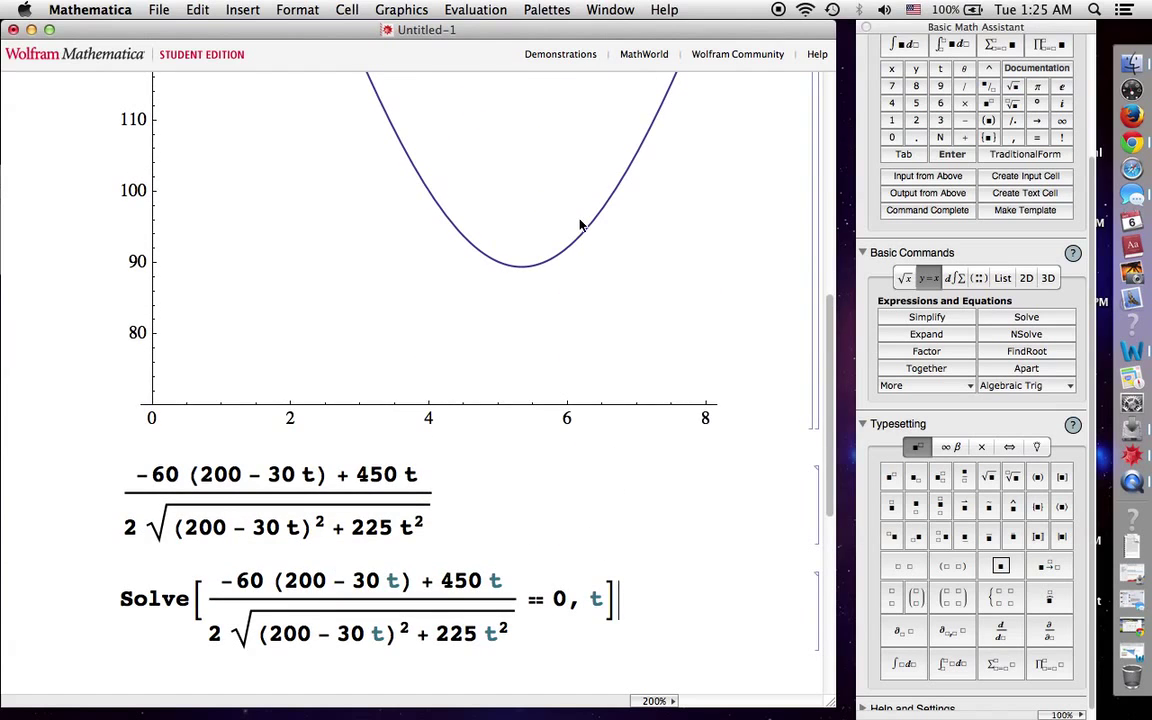
scroll(515, 208, up, 2)
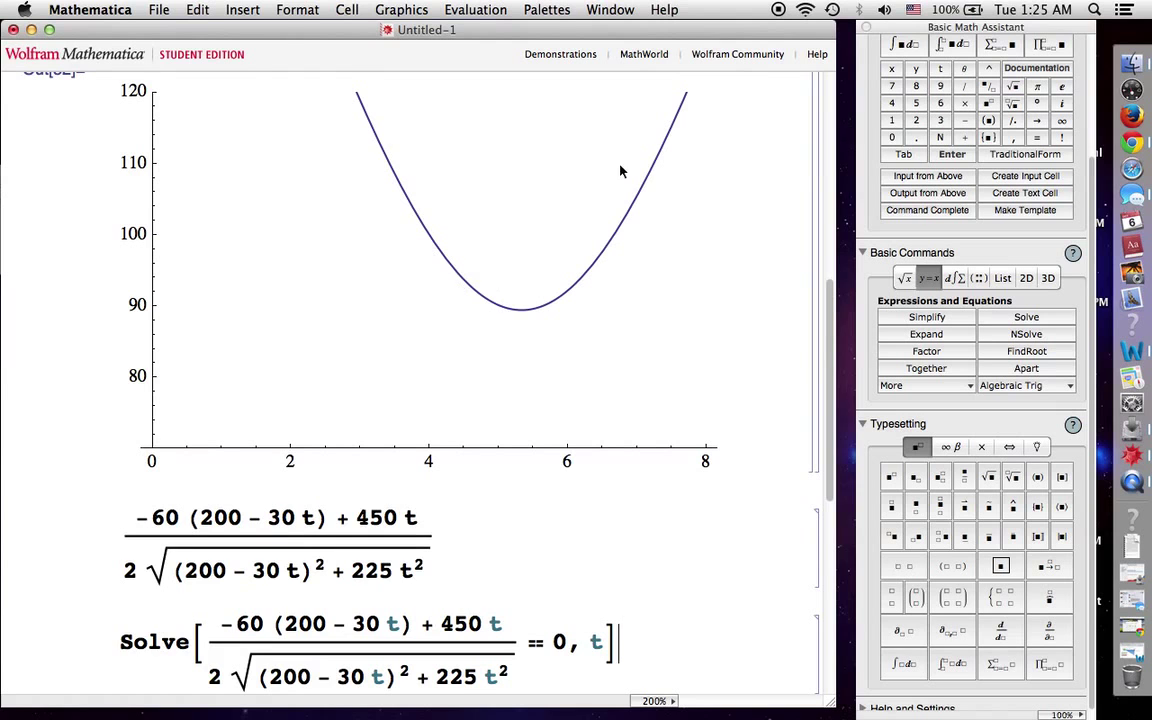
scroll(700, 400, down, 5)
key(shift+Return)
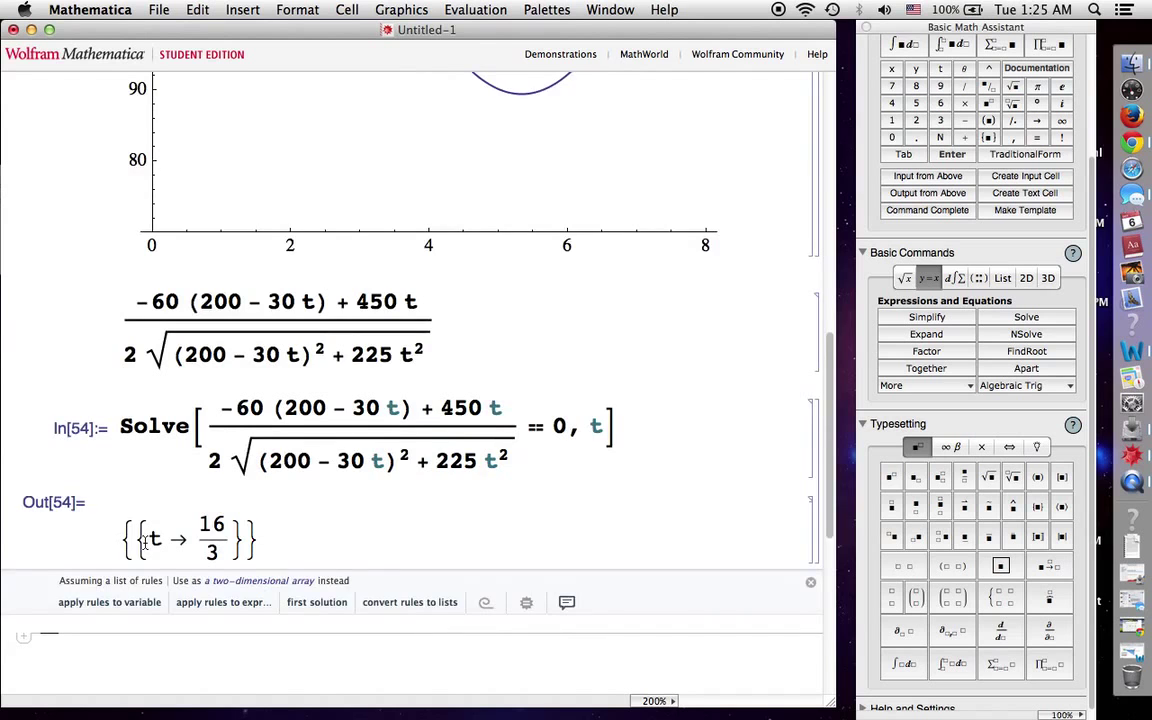
Change the Solve command to NSolve and re-evaluate it for a numerical value of t
scroll(199, 474, down, 3)
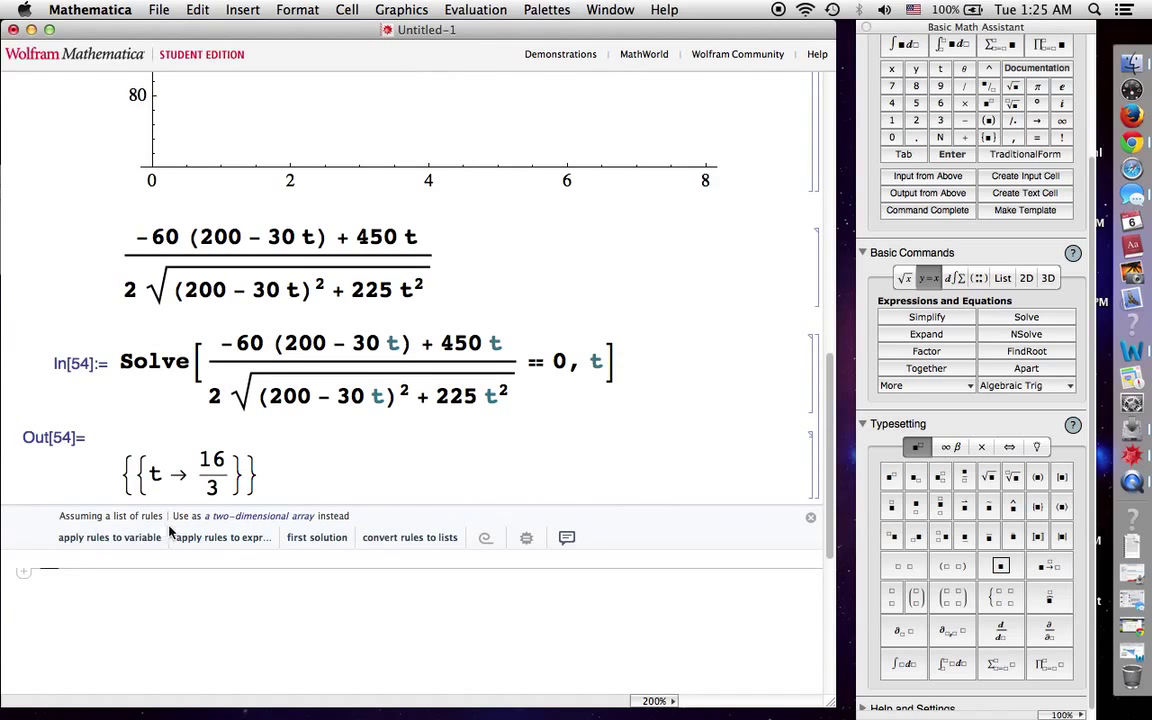
scroll(155, 480, down, 3)
click(128, 297)
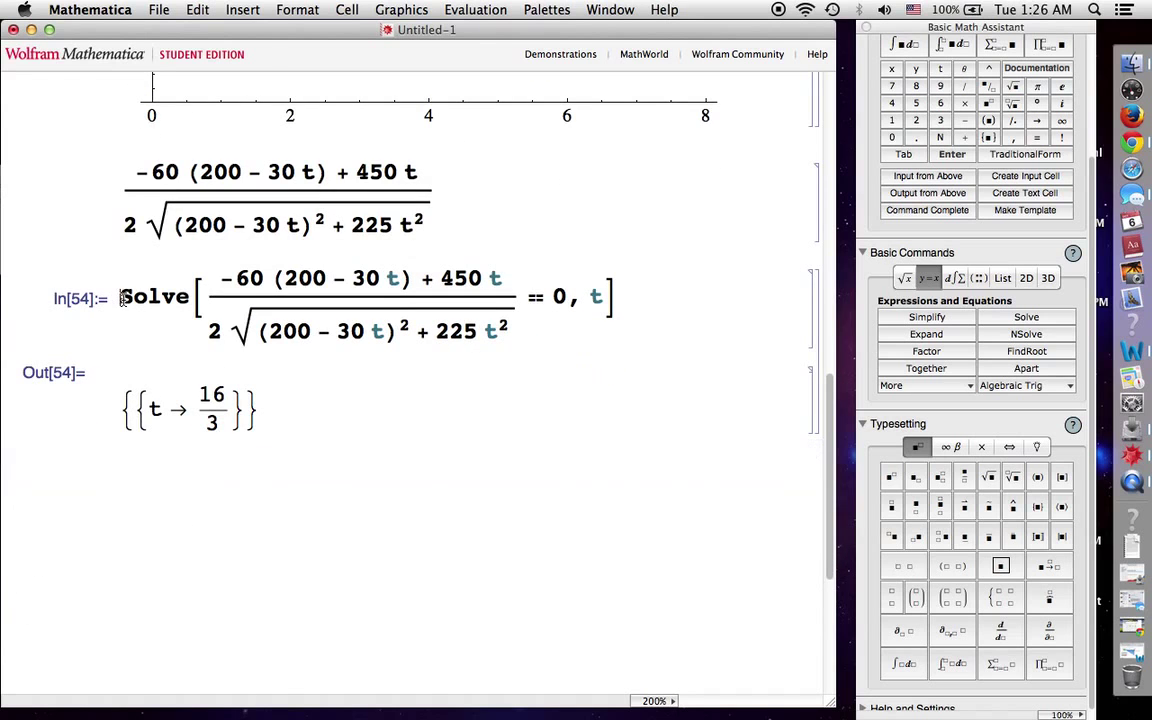
text(N)
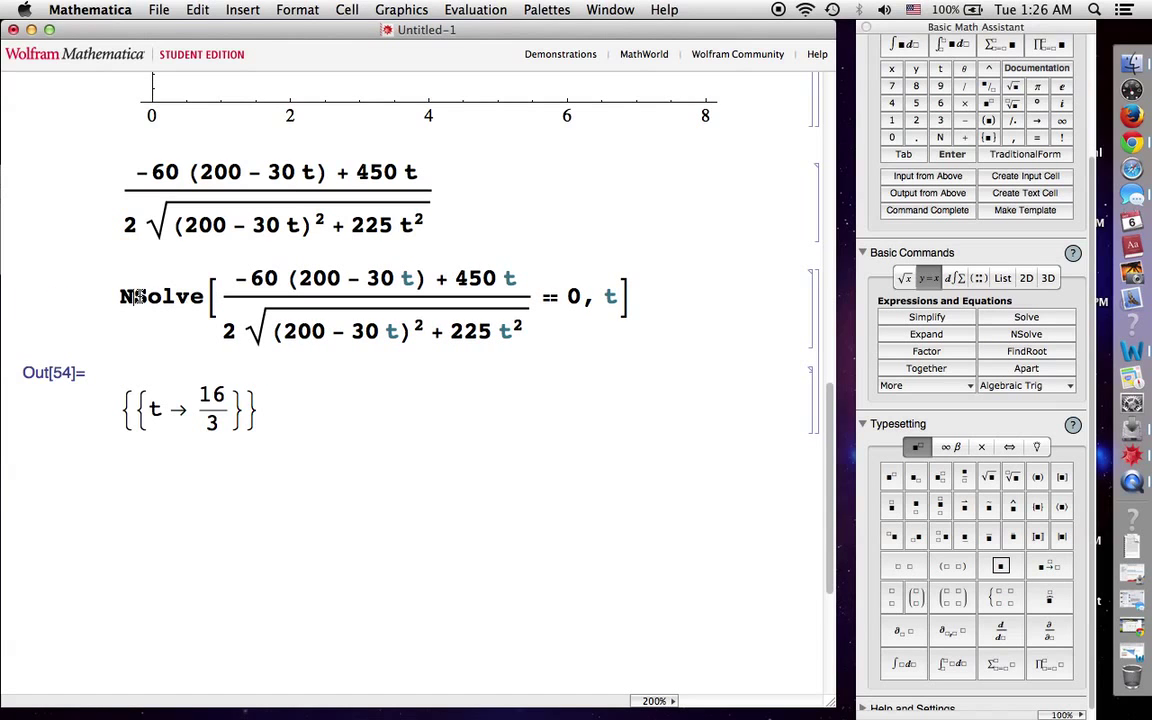
click(702, 286)
key(shift+Return)
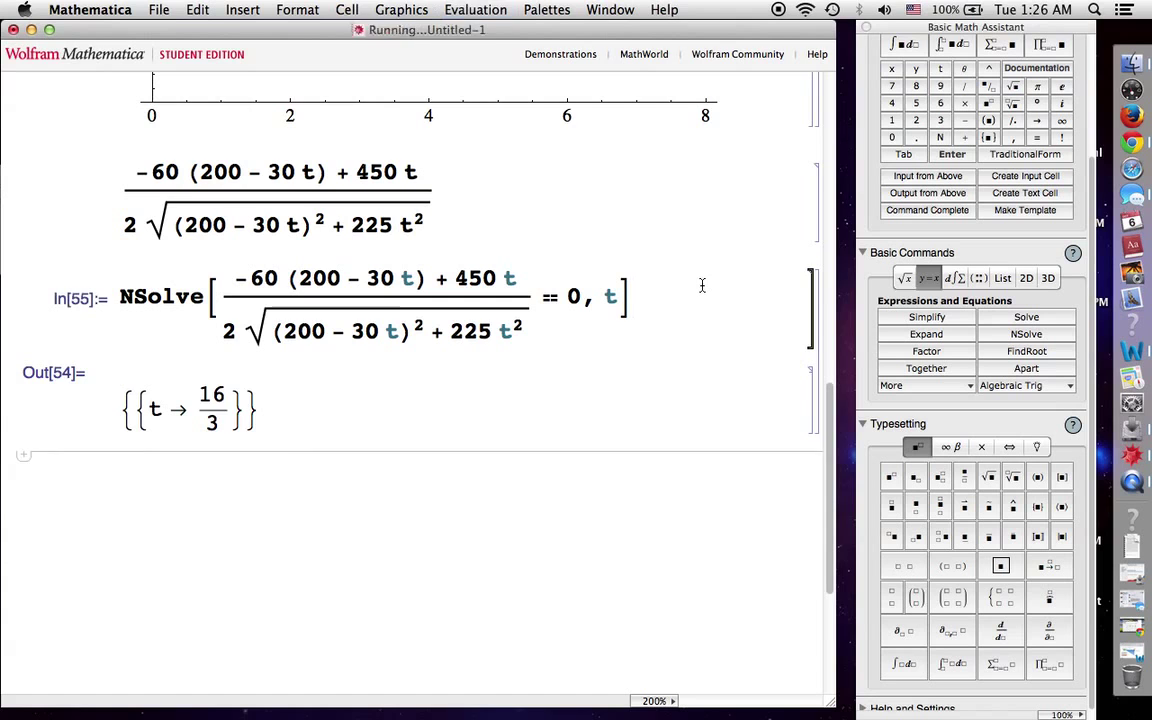
drag(199, 397, 245, 398)
click(245, 398)
Below the result, write "So 5.333 hours after 2 am is 720 am. That is when the ships will be closest to each other."
click(245, 503)
text(So )
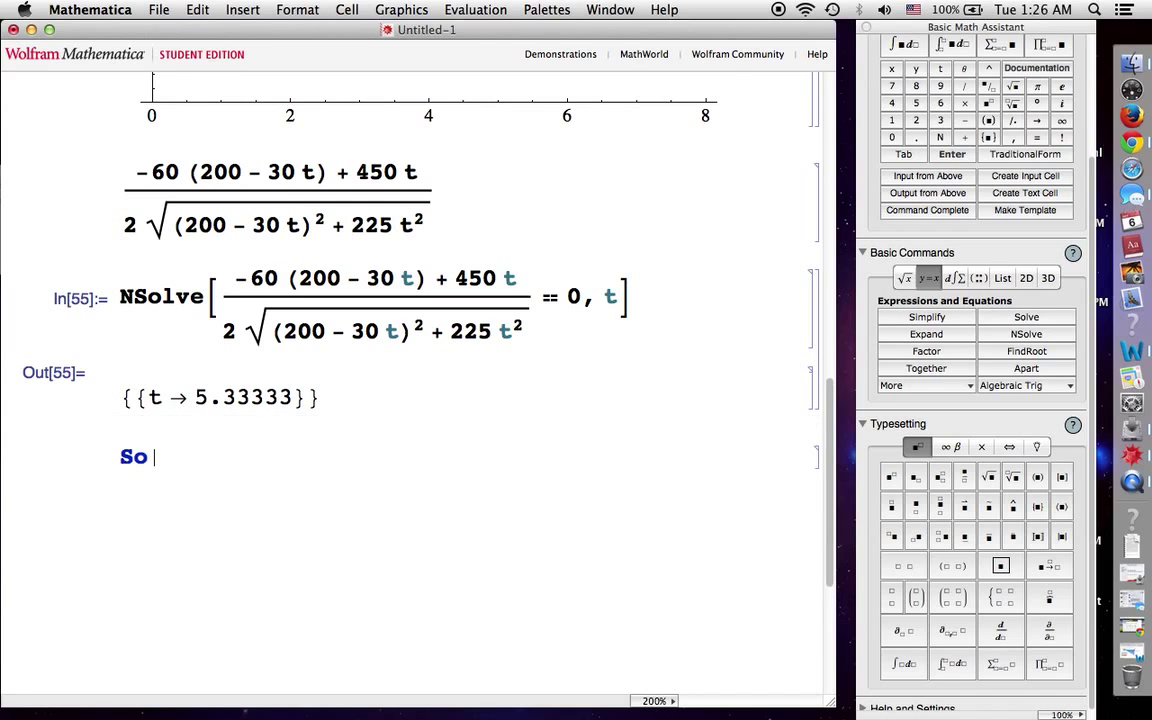
text(5.333 hours after 2)
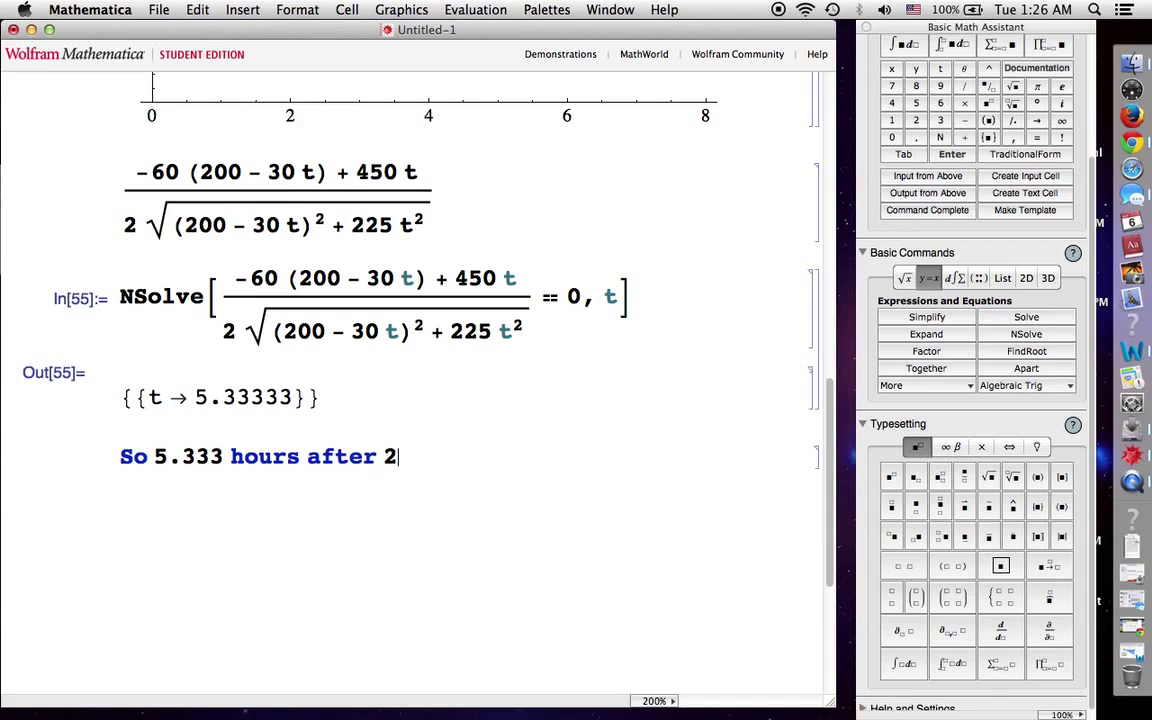
text( am is 720 am. That is whe)
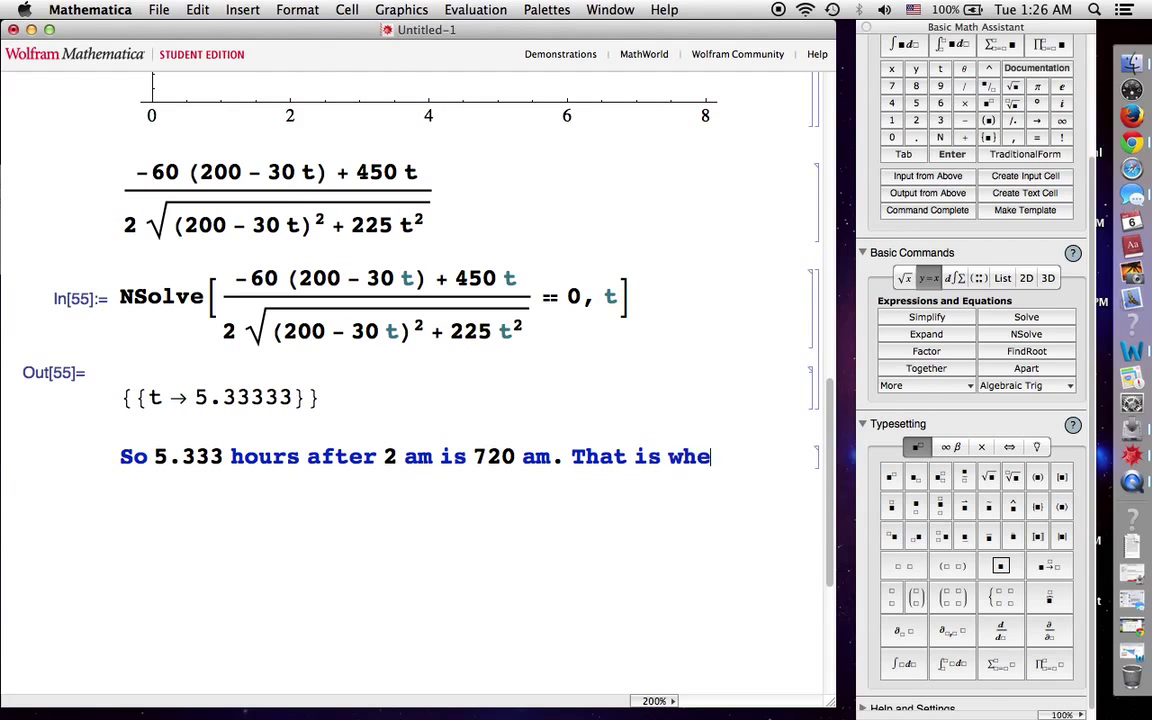
text(n the shups)
key(BackSpace)
key(BackSpace)
key(BackSpace)
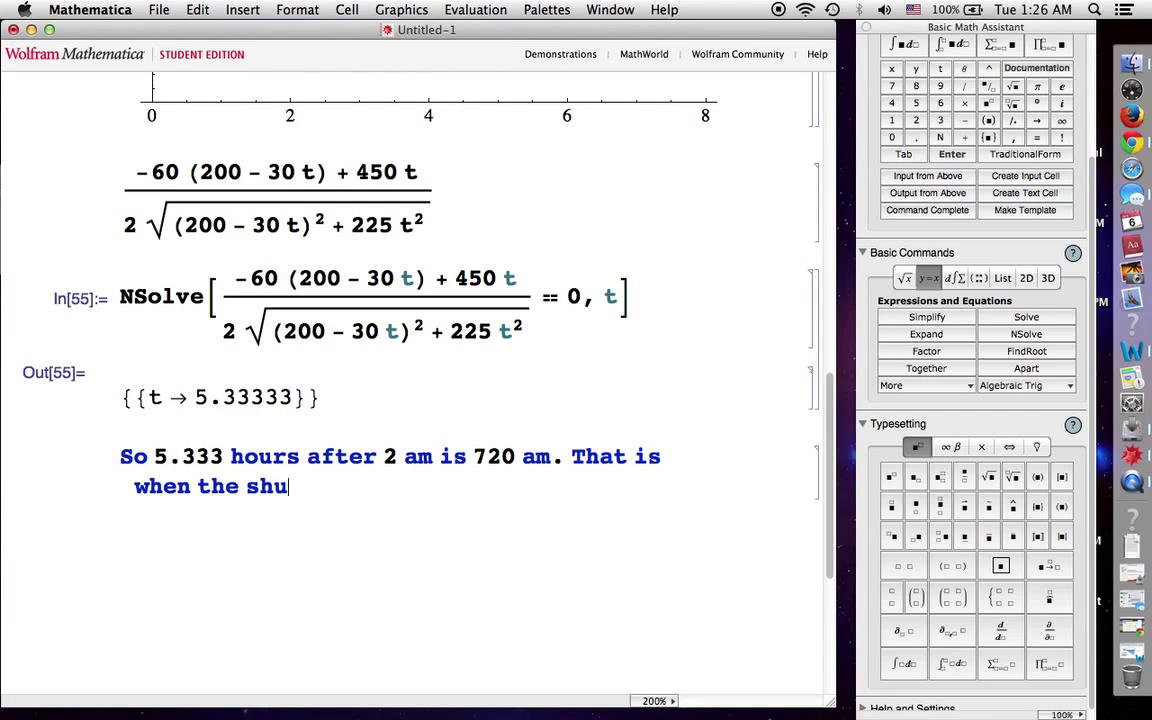
text(ips we)
key(BackSpace)
text(ill be closest to )
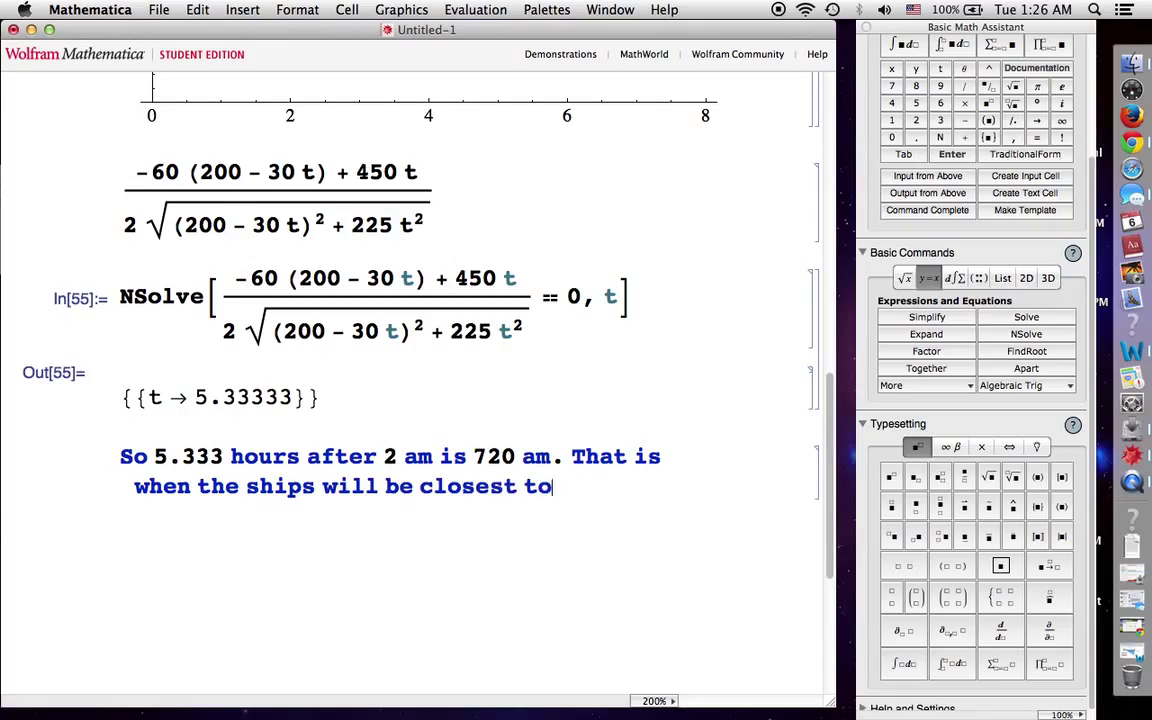
text(each other.)
key(BackSpace)
text(r.)
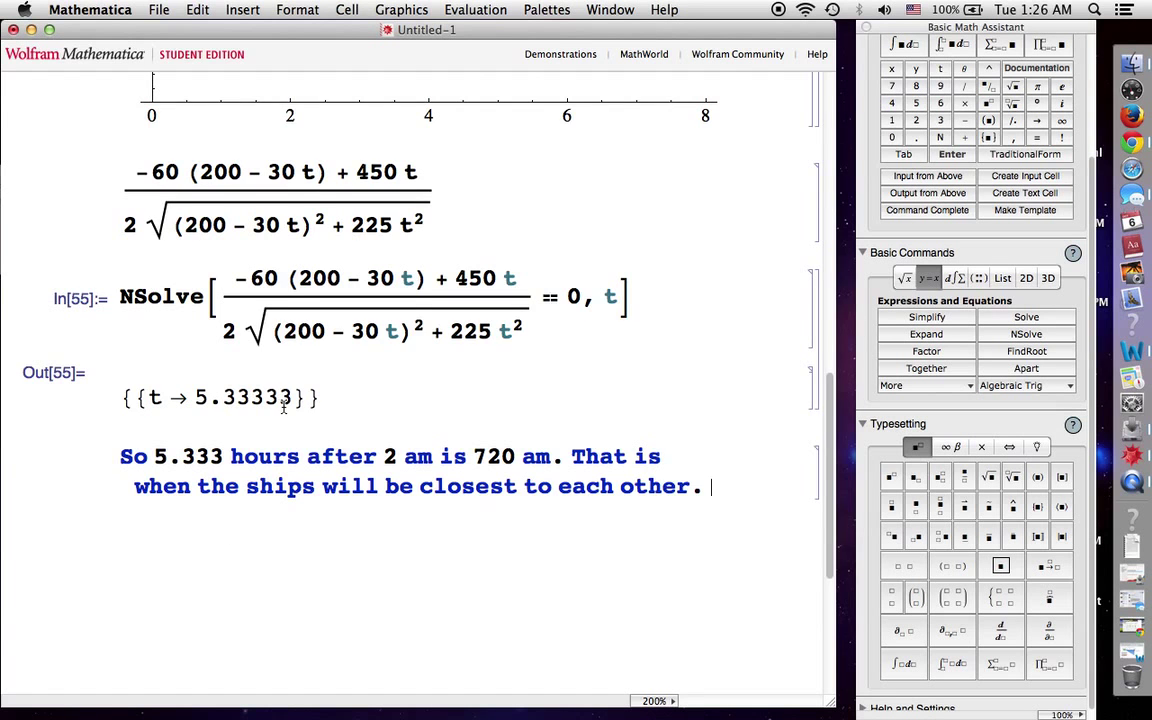
Review the notebook's solution and switch to the Word document Triangle.docx to reread the two-ship problem
scroll(281, 400, up, 5)
scroll(311, 442, down, 4)
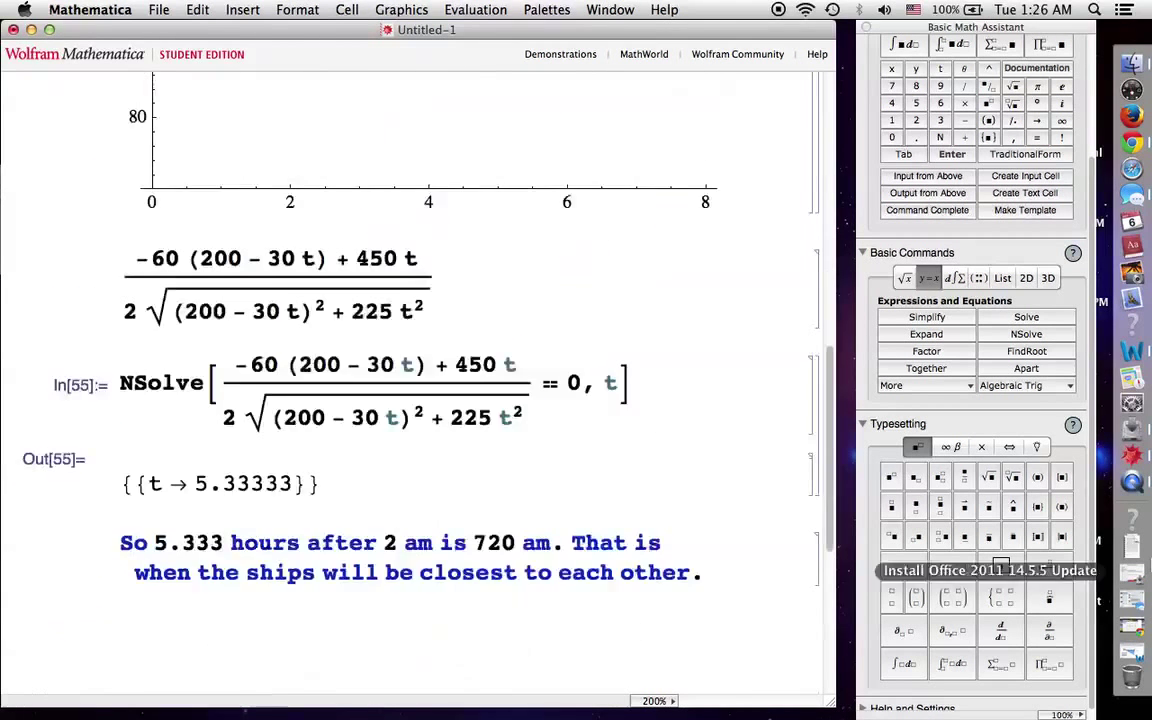
scroll(653, 505, down, 2)
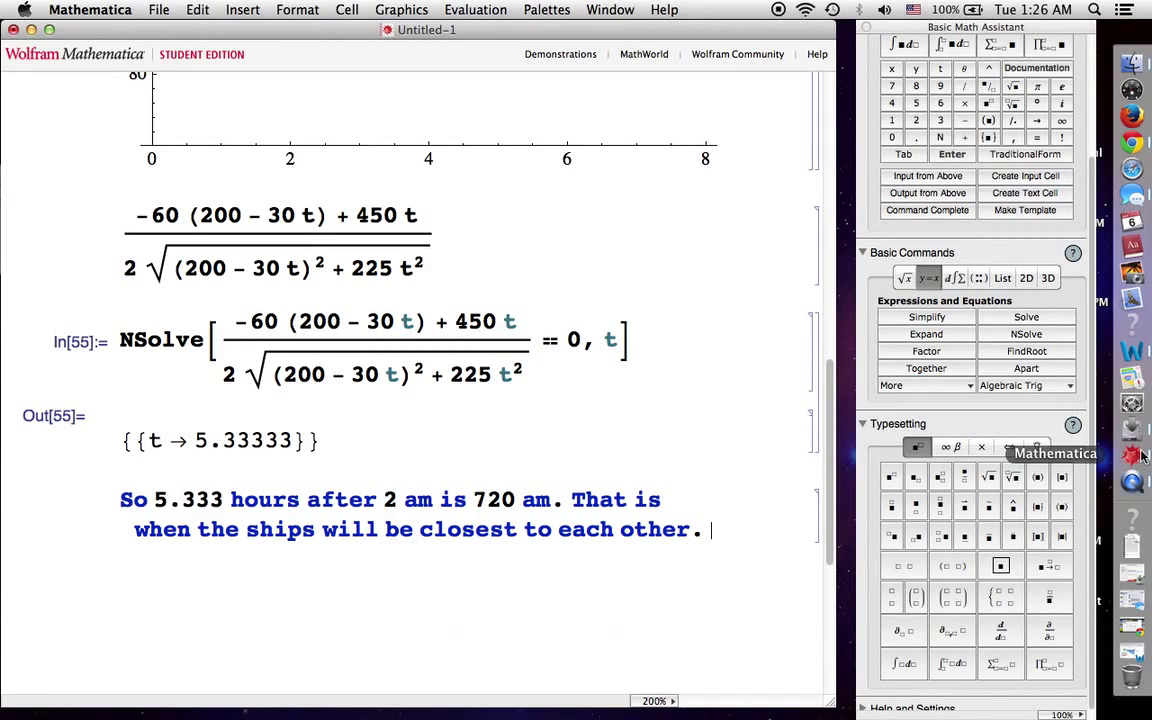
click(1133, 586)
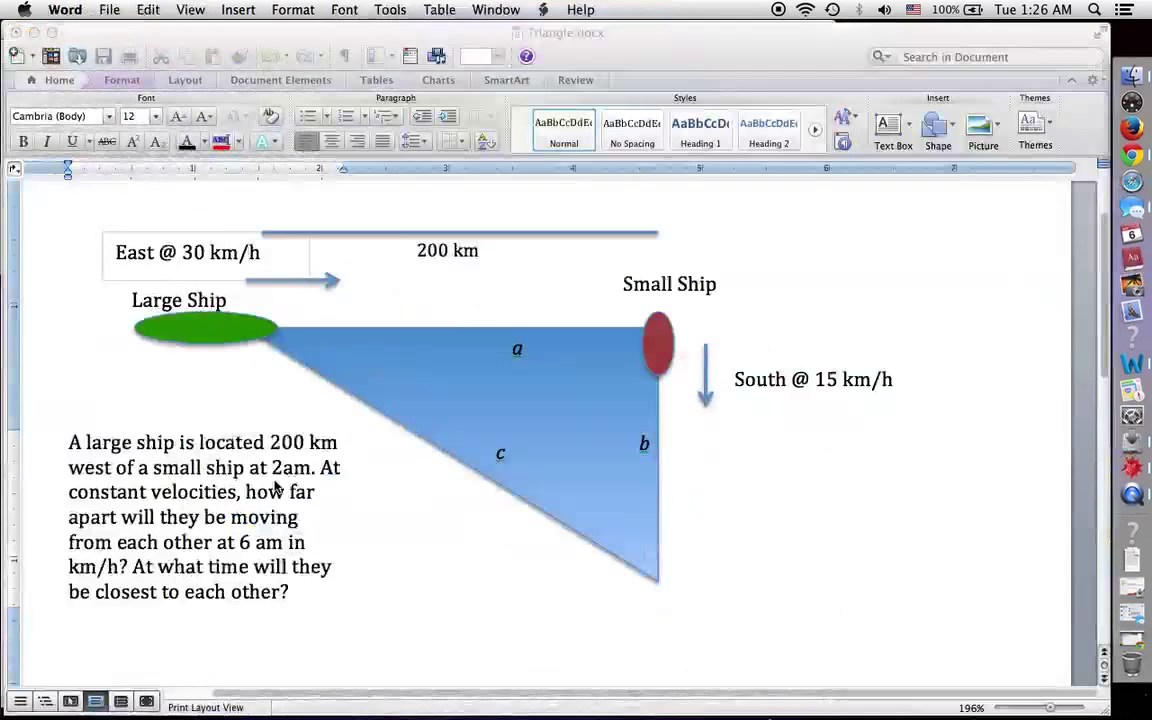